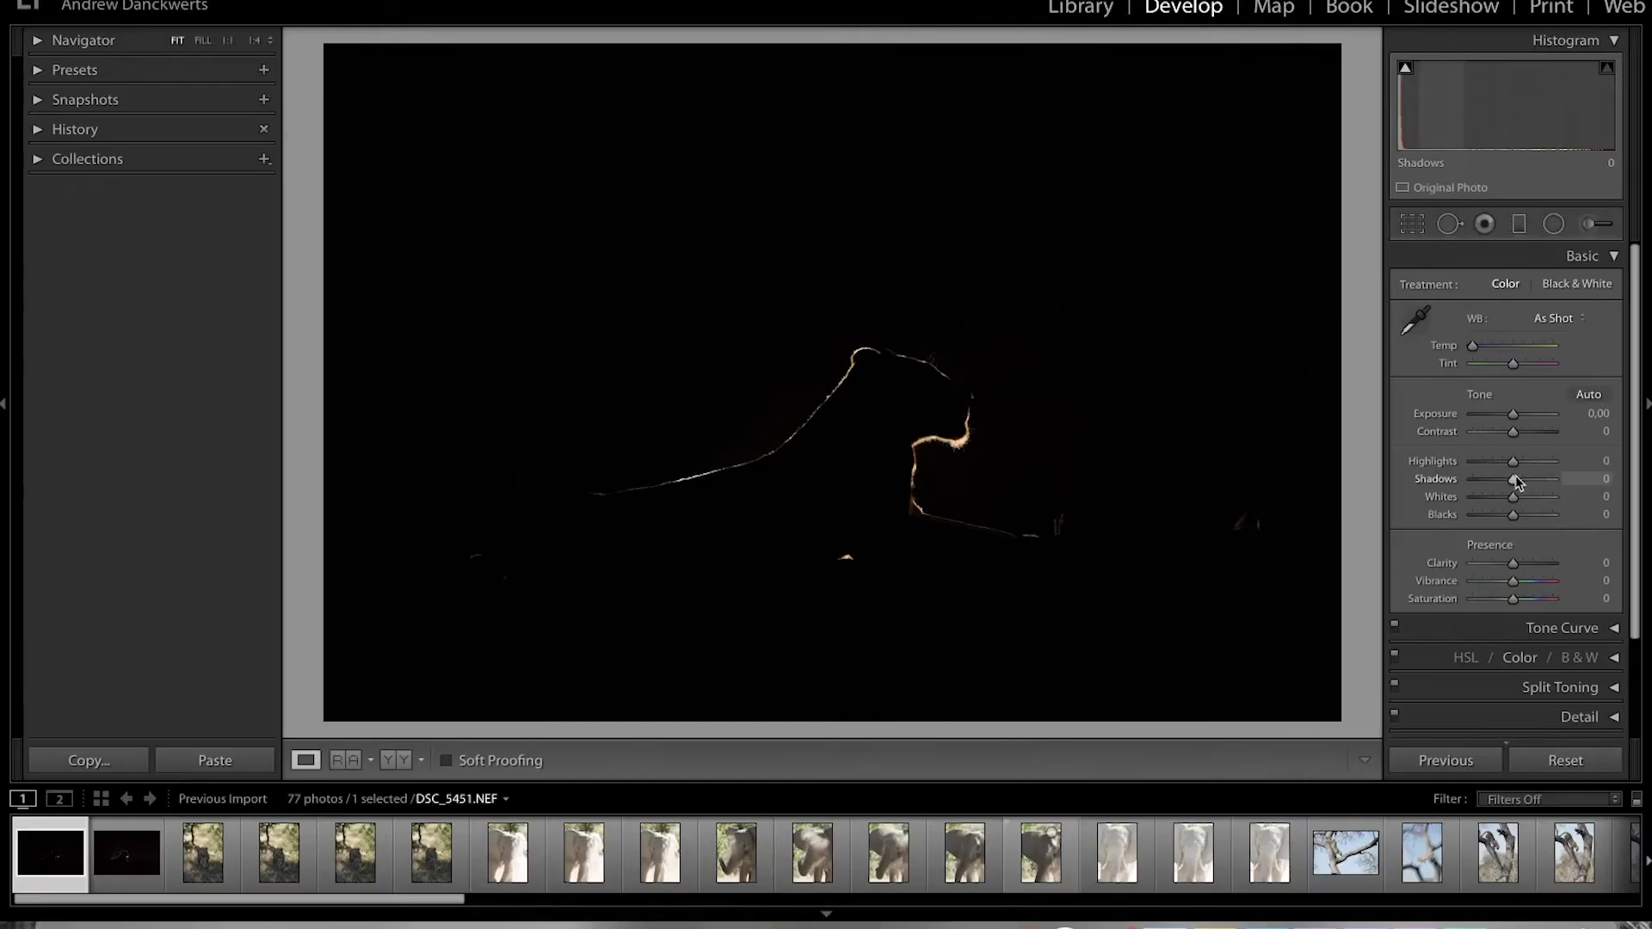
Raise the first lion silhouette photo's Highlights to +42 and open the neighbouring lion silhouette photo
{"action": "left_click_drag", "start_coordinate": [1513, 462], "coordinate": [1533, 473]}
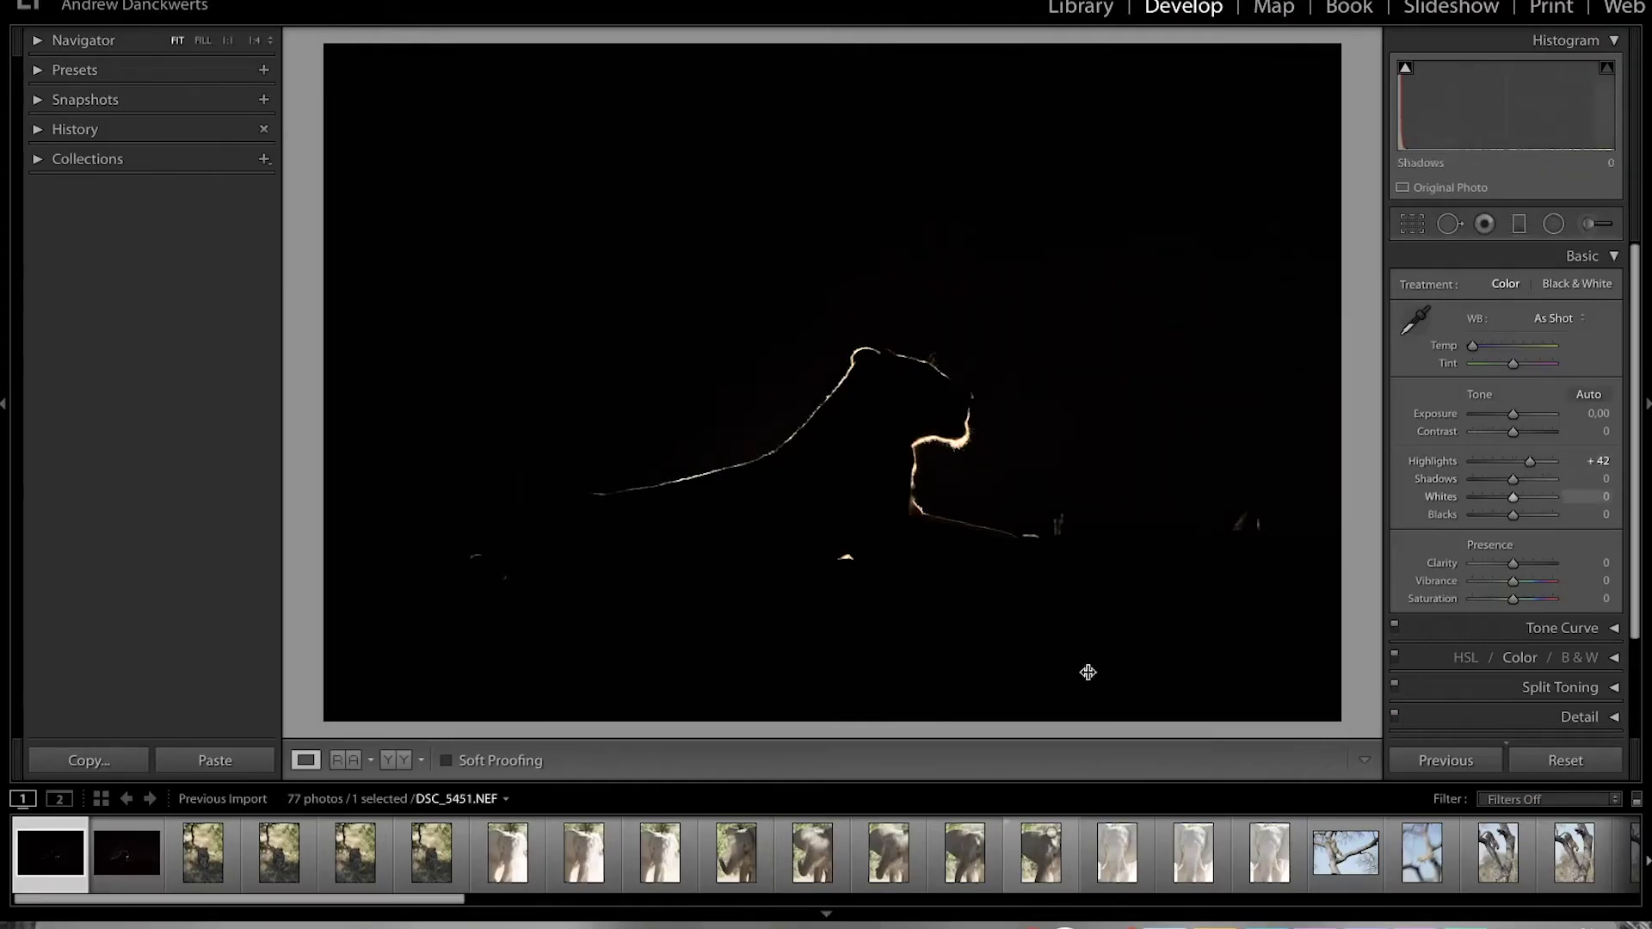
{"action": "left_click", "coordinate": [124, 871]}
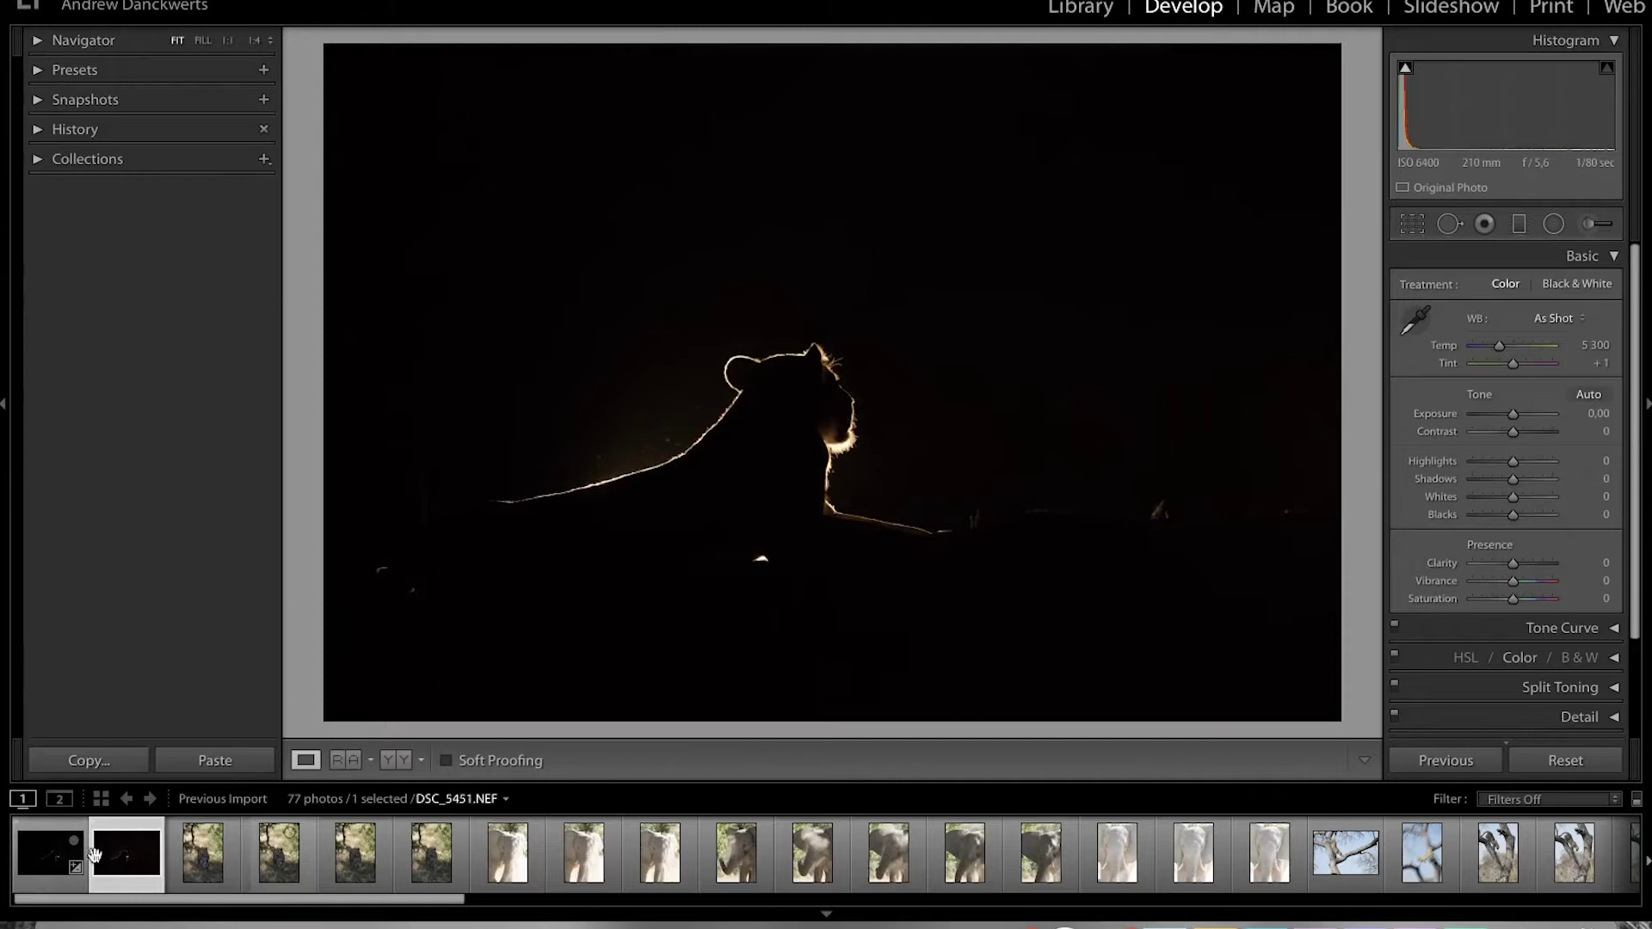
Browse the leopard photos and examine the sharpness of the leopard's face in DSC_5472.NEF at 1:1
{"action": "left_click", "coordinate": [290, 863]}
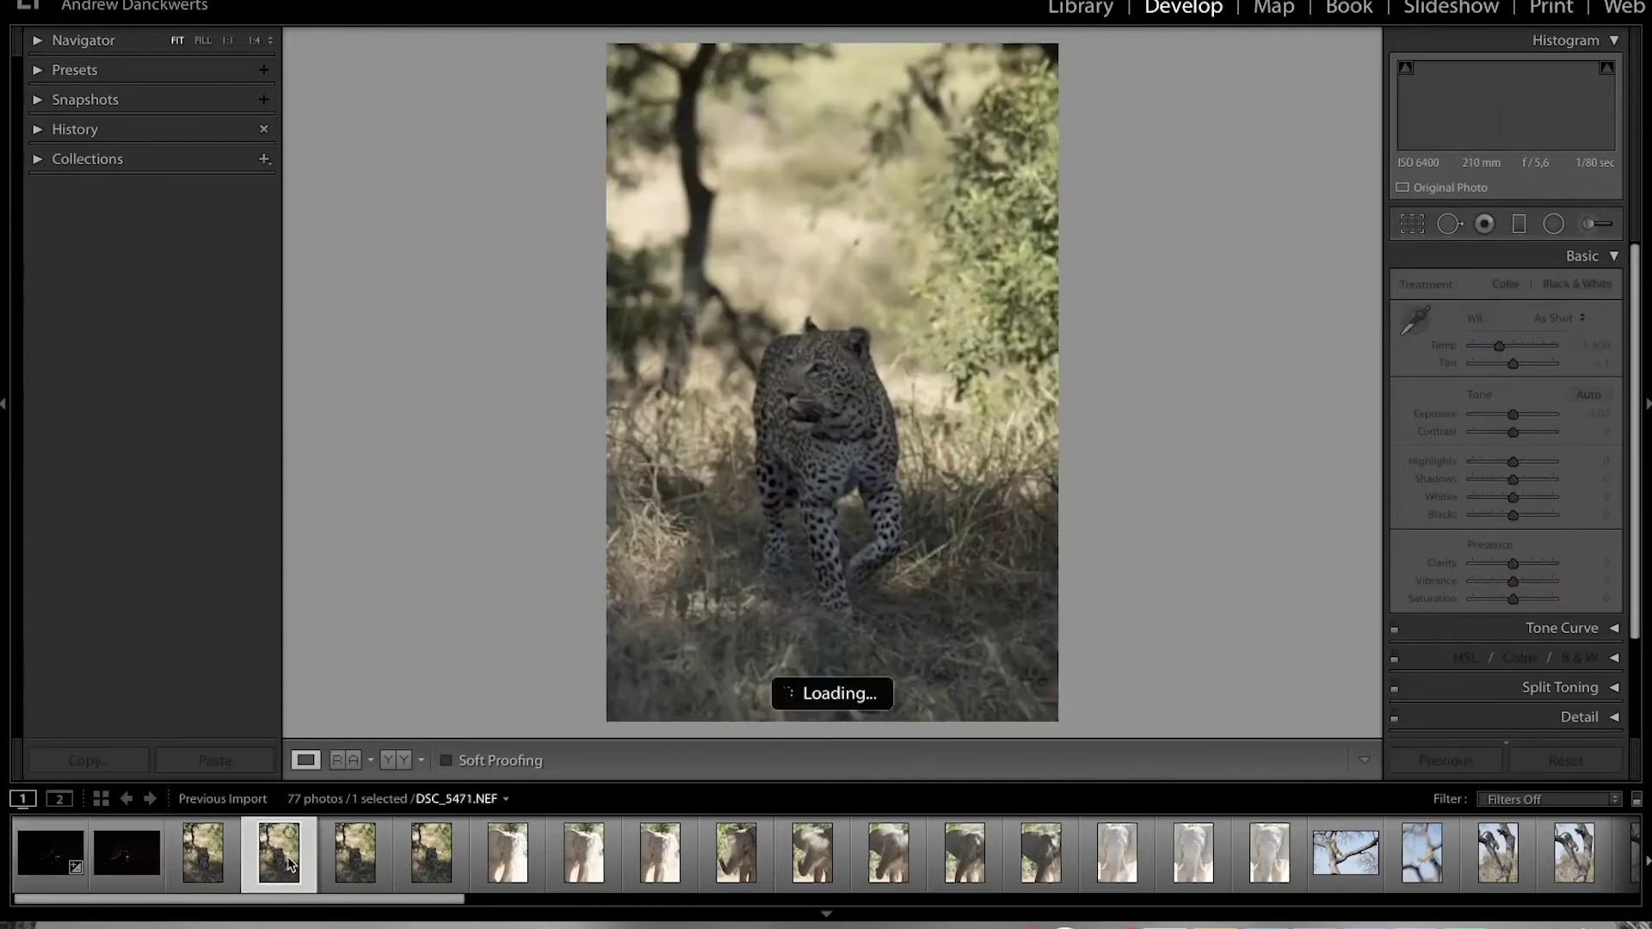
{"action": "left_click", "coordinate": [365, 876]}
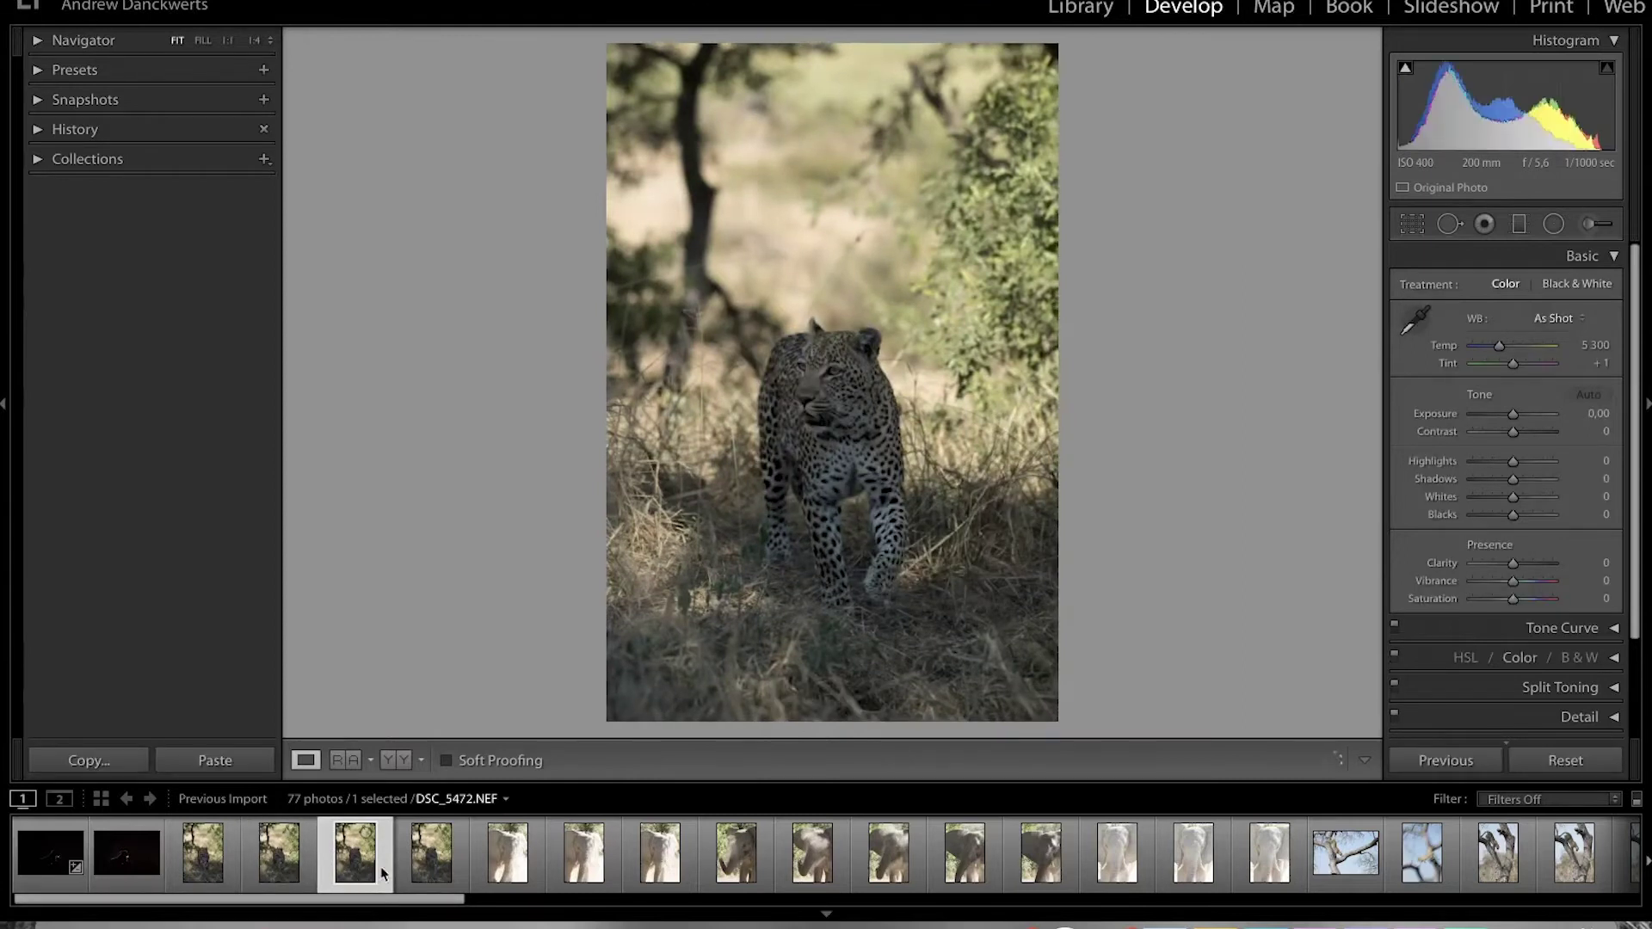
{"action": "left_click", "coordinate": [420, 871]}
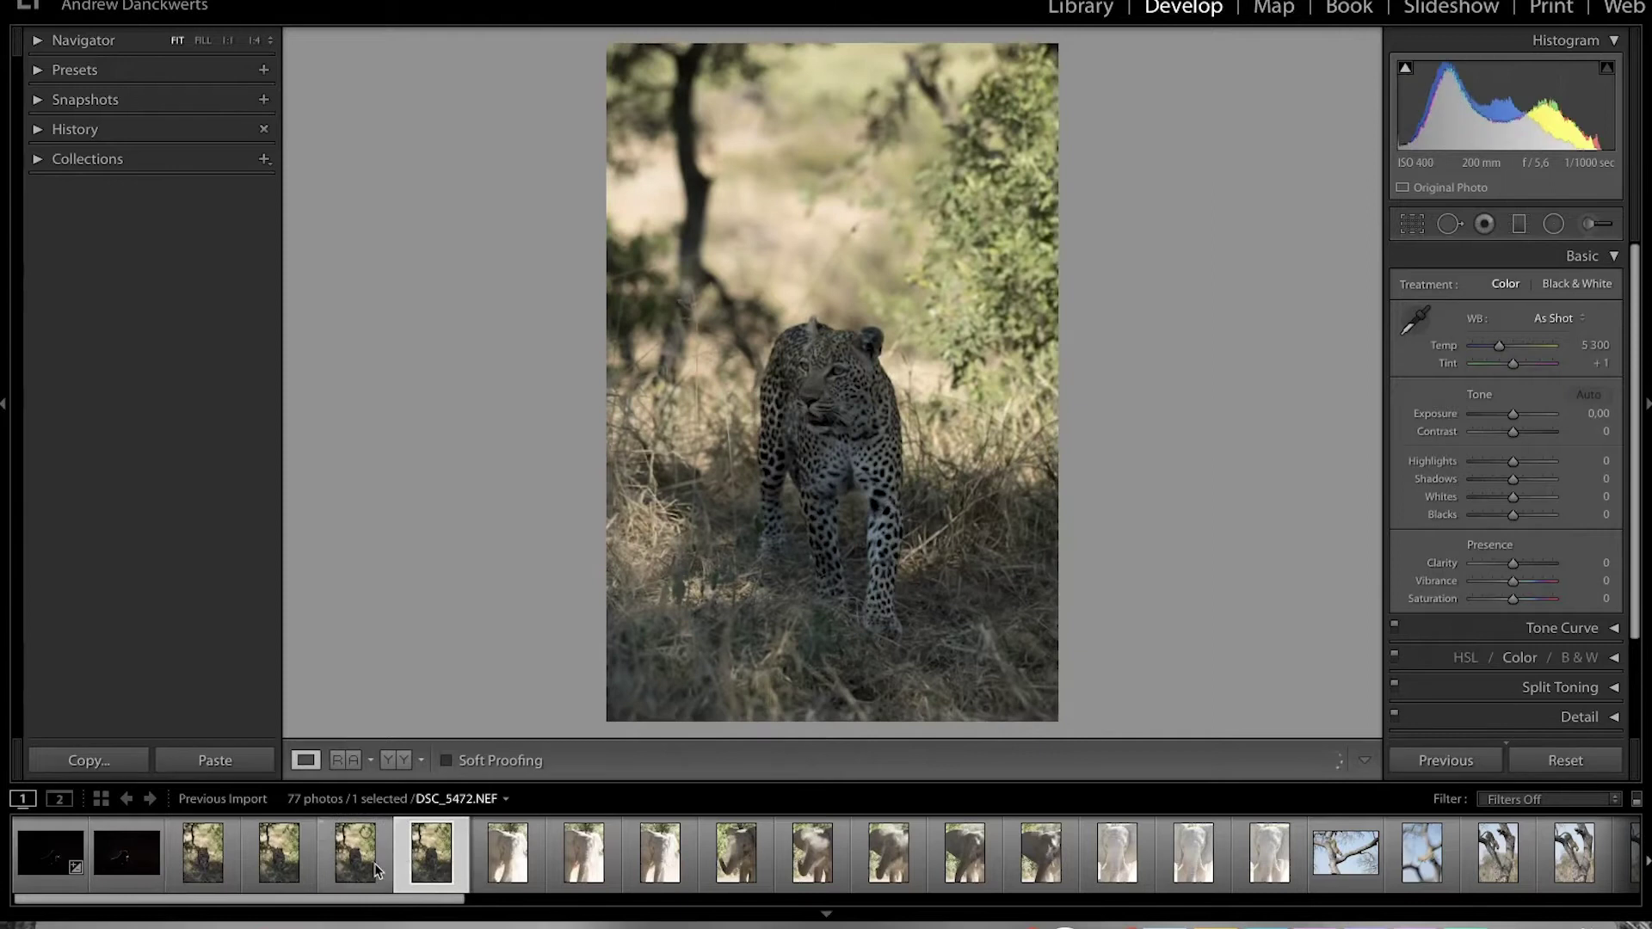
{"action": "left_click", "coordinate": [371, 870]}
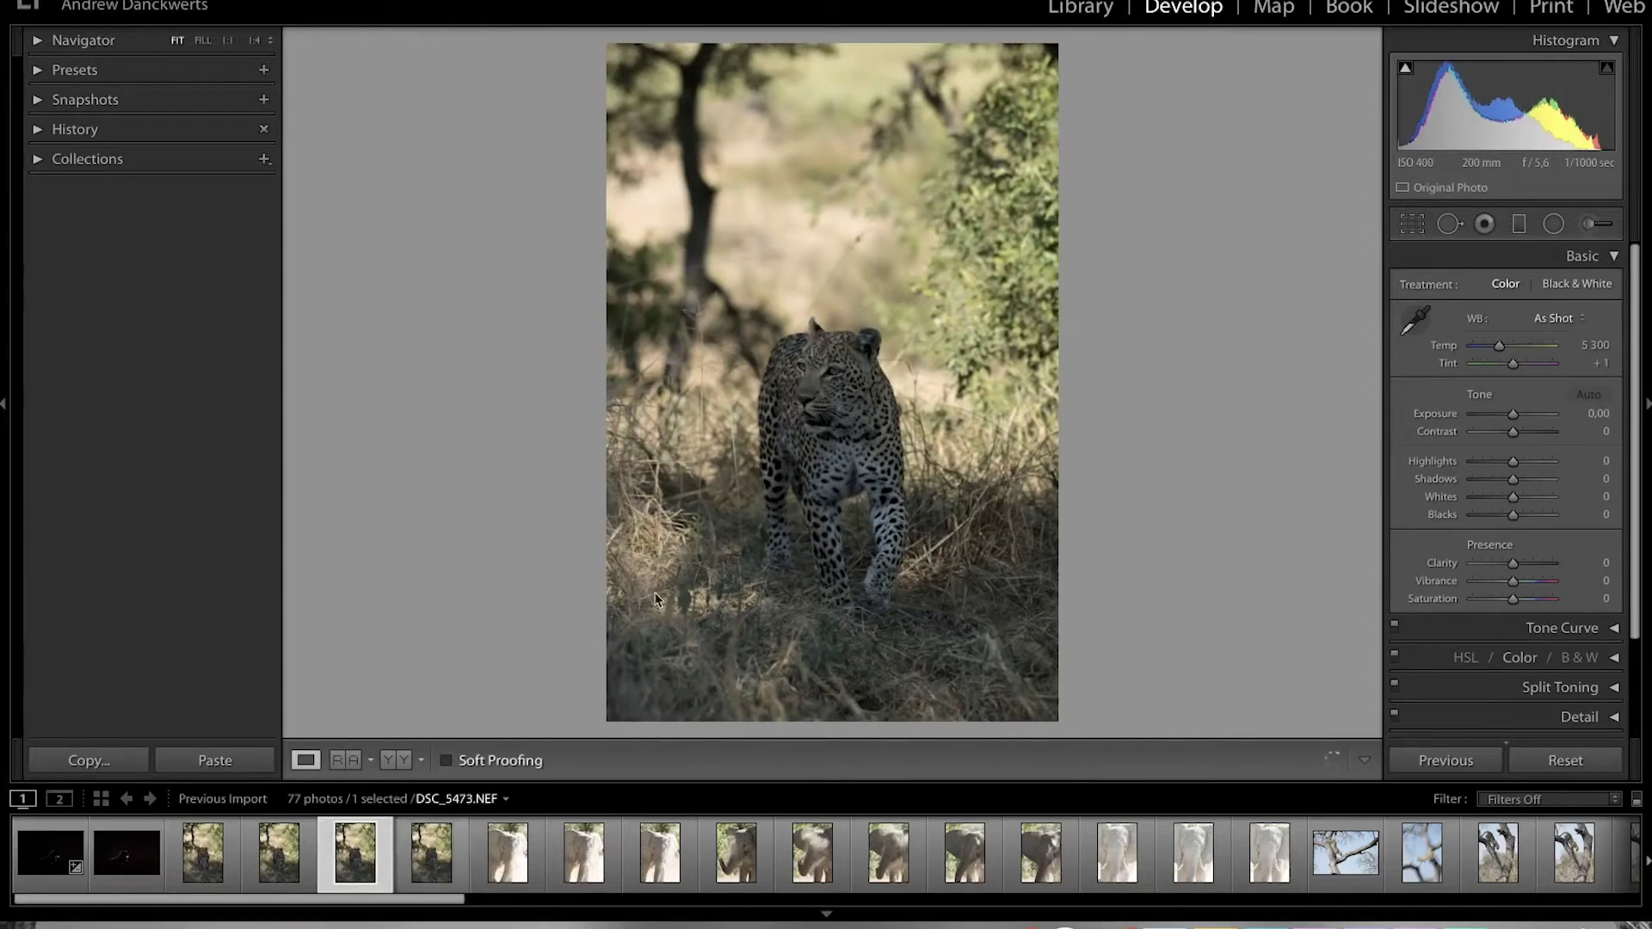
{"action": "left_click", "coordinate": [825, 406]}
{"action": "left_click_drag", "start_coordinate": [792, 493], "coordinate": [1090, 407]}
{"action": "left_click", "coordinate": [1069, 410]}
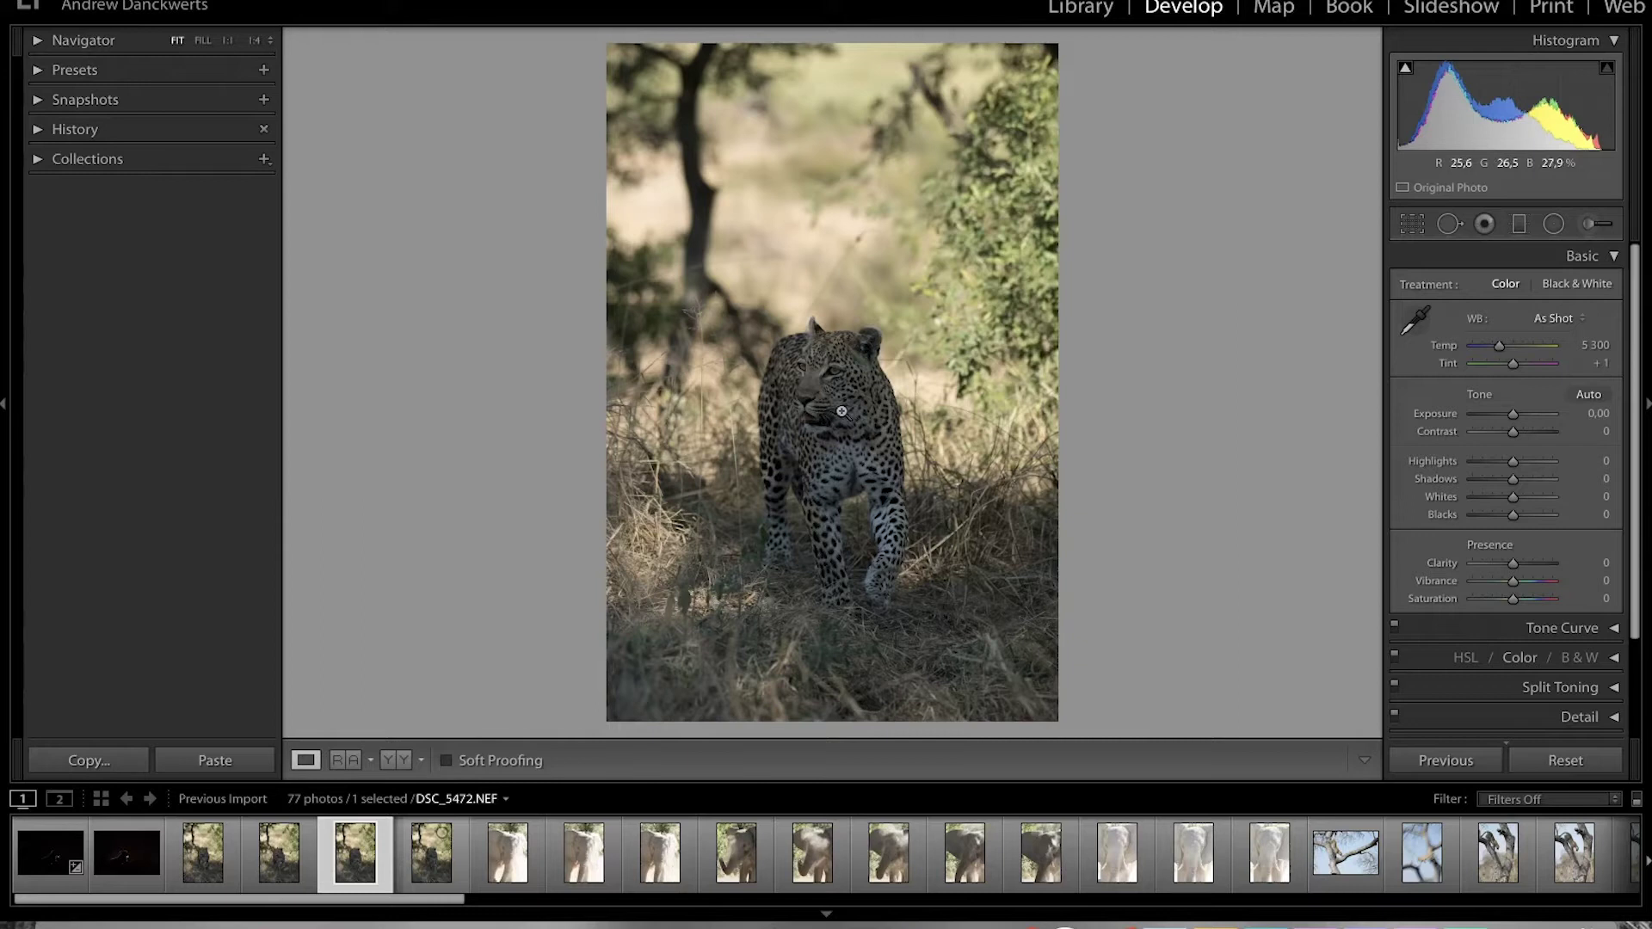
{"action": "left_click_drag", "start_coordinate": [837, 394], "coordinate": [997, 465]}
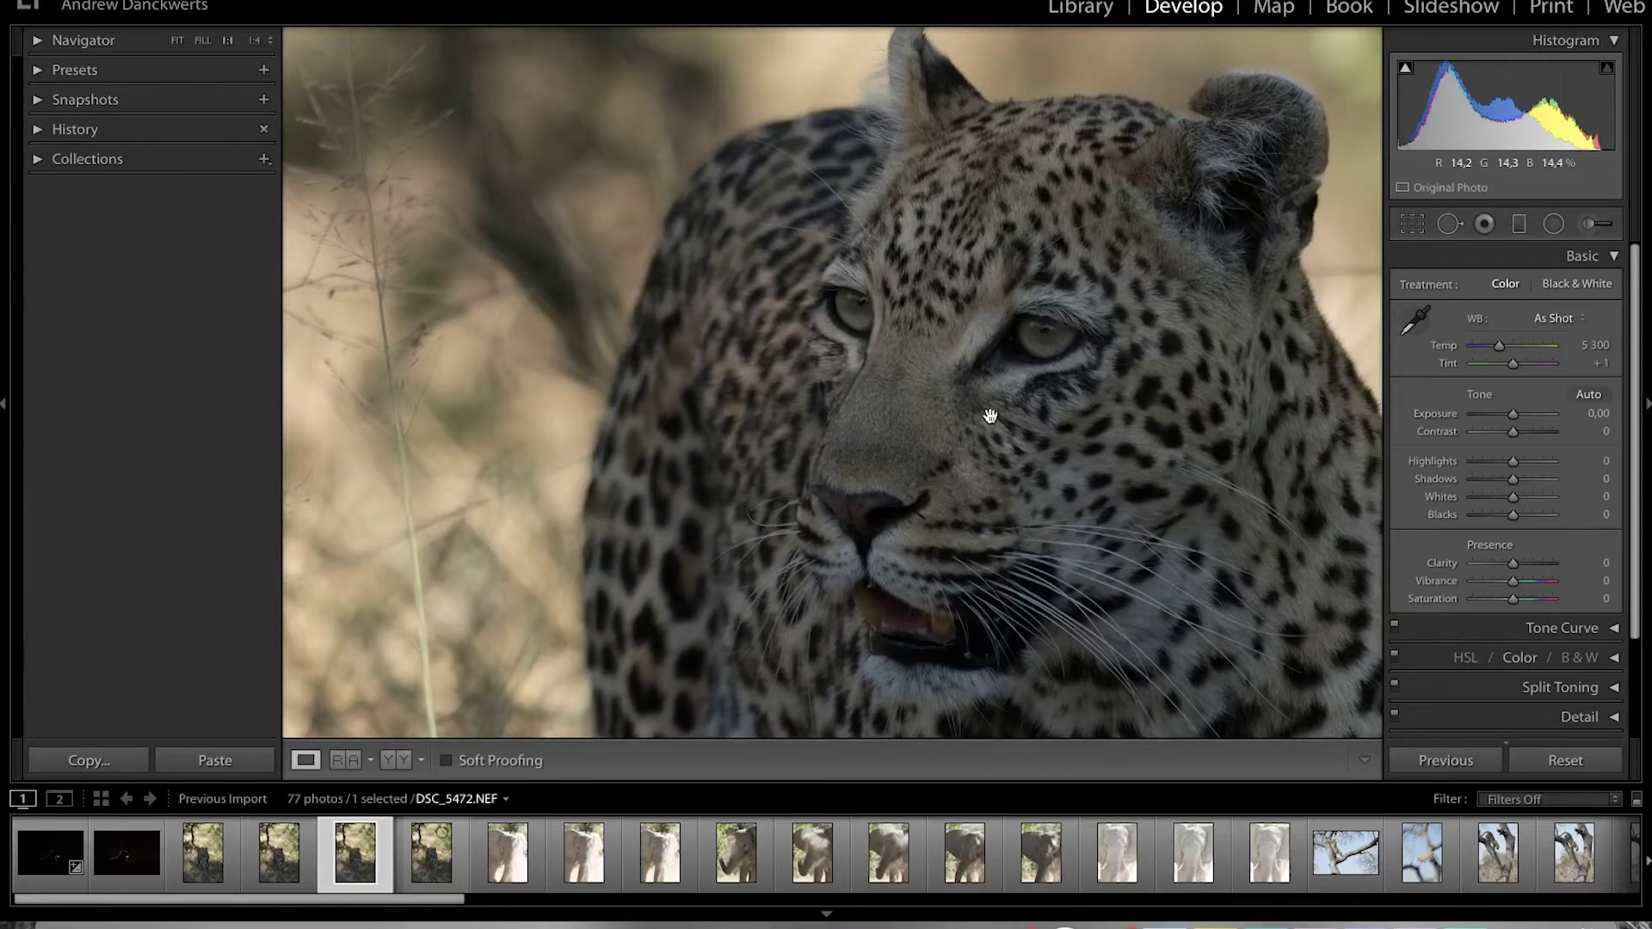
{"action": "left_click", "coordinate": [992, 415]}
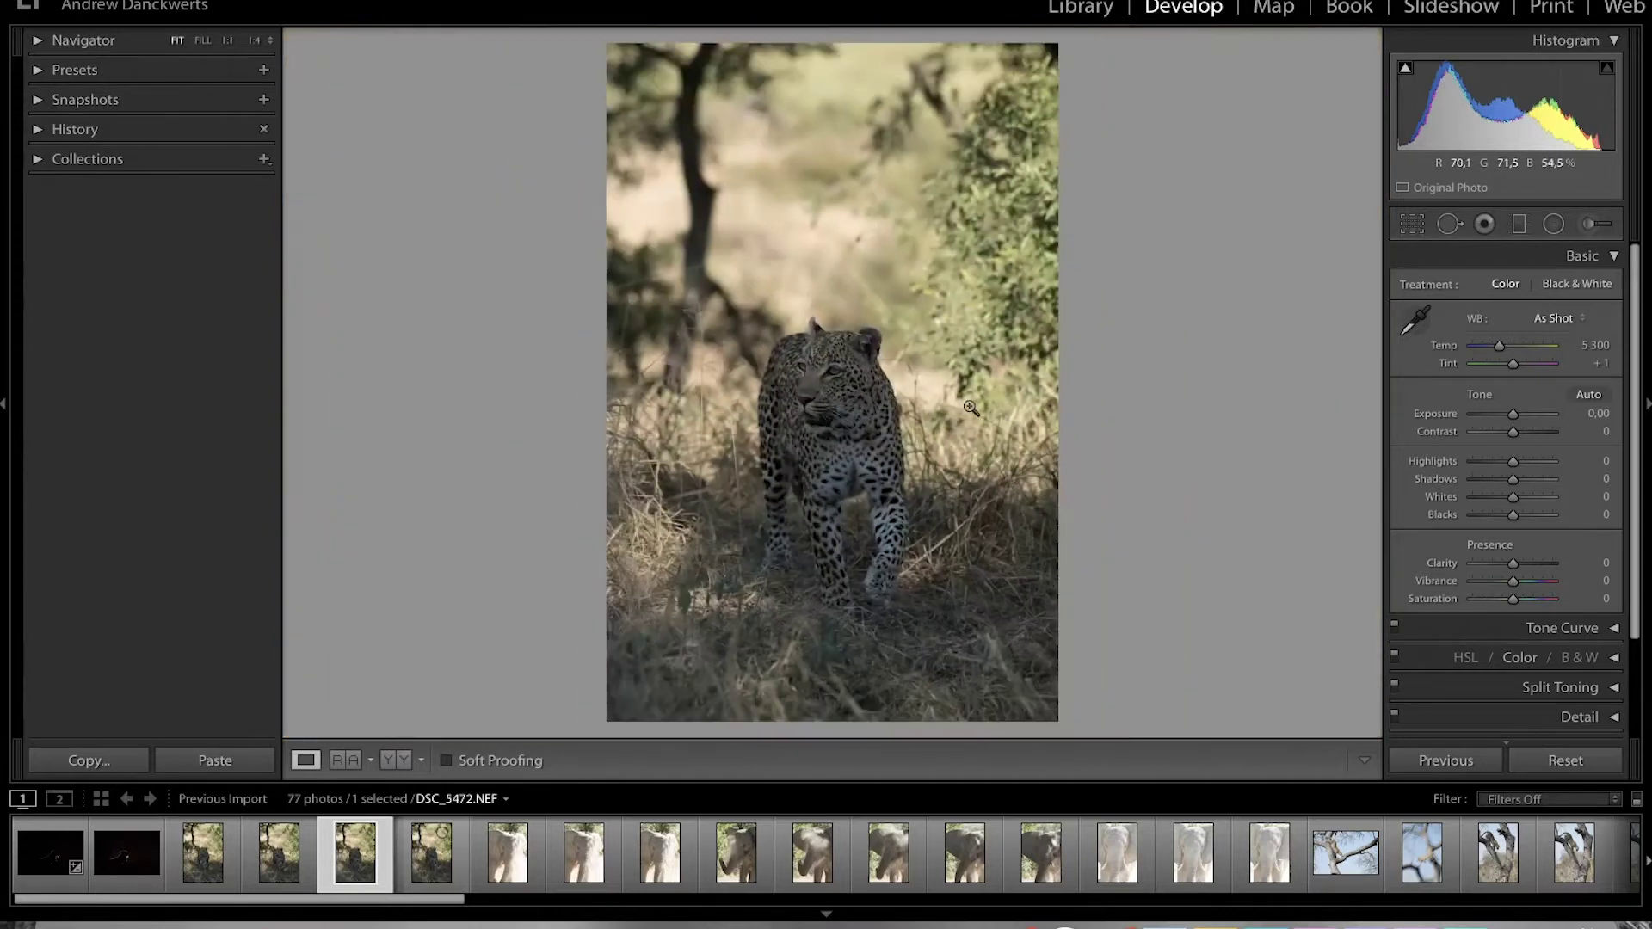
Compare the leopard's face in DSC_5472.NEF and DSC_5473.NEF at 1:1 and keep DSC_5473.NEF selected in full view
{"action": "left_click", "coordinate": [821, 388]}
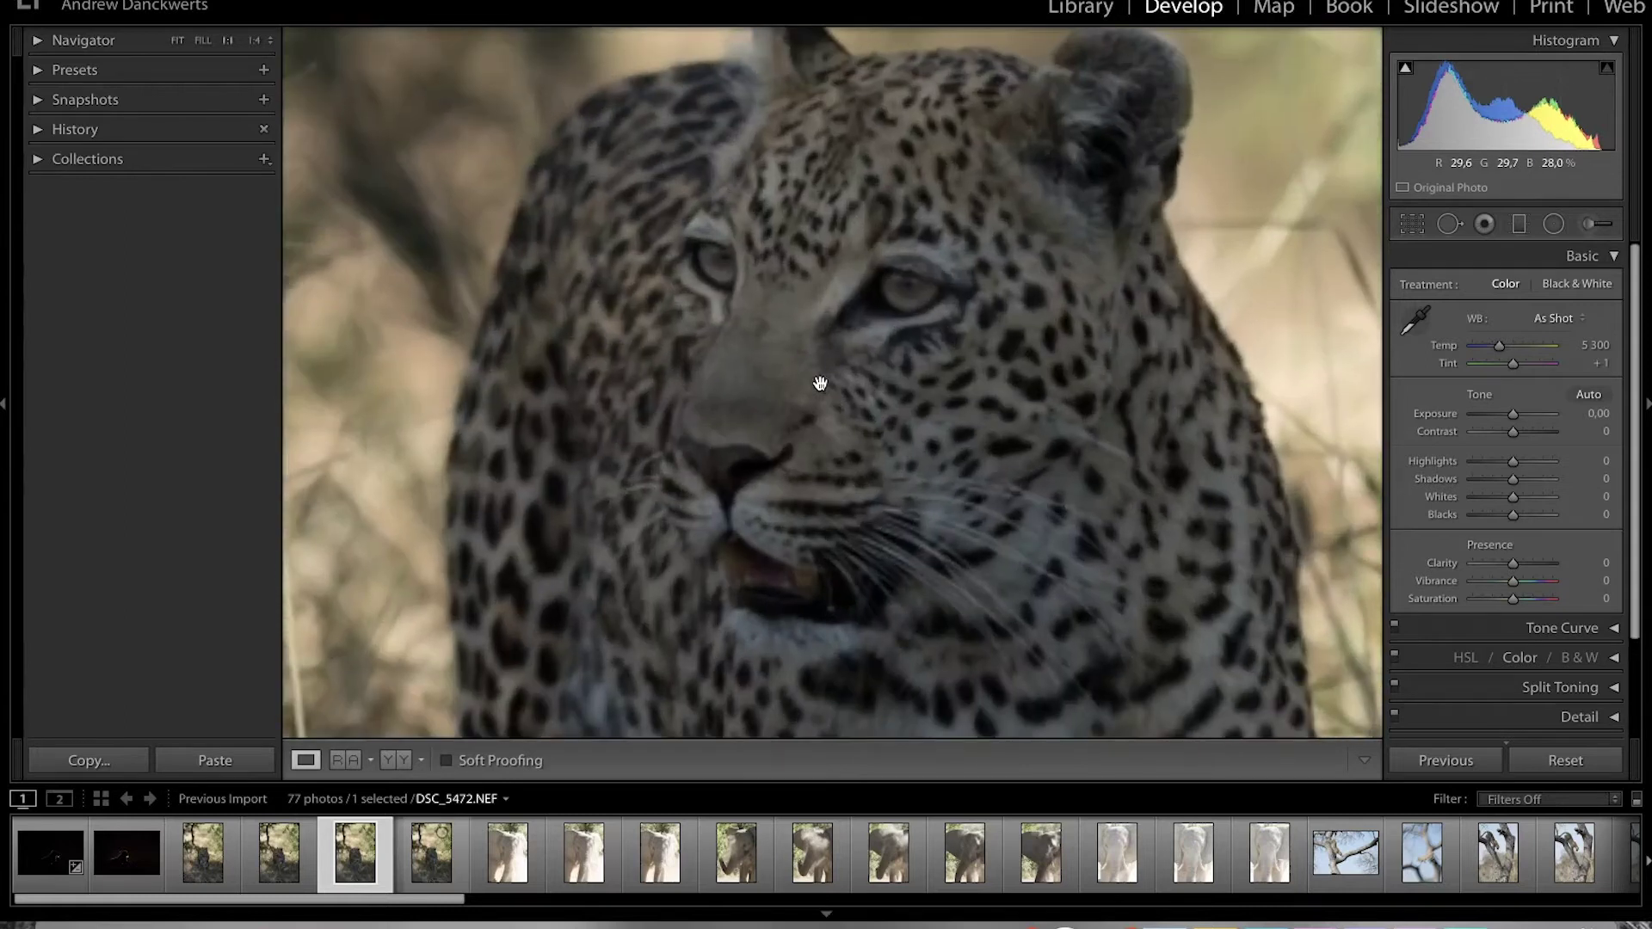
{"action": "left_click", "coordinate": [444, 862]}
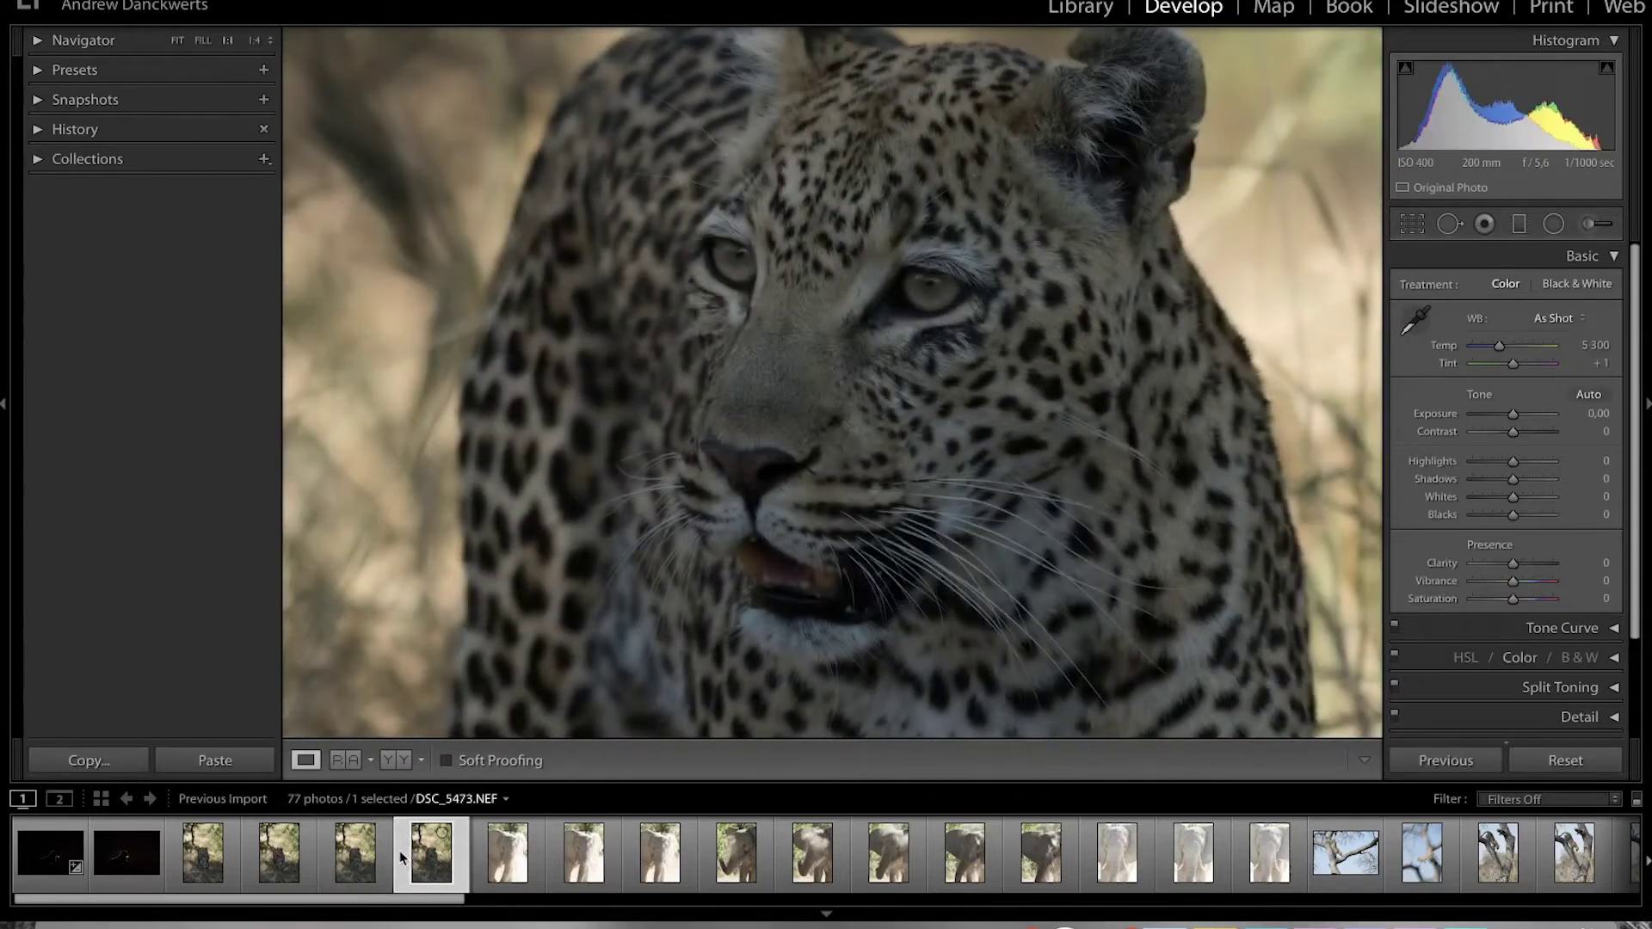
{"action": "left_click", "coordinate": [372, 868]}
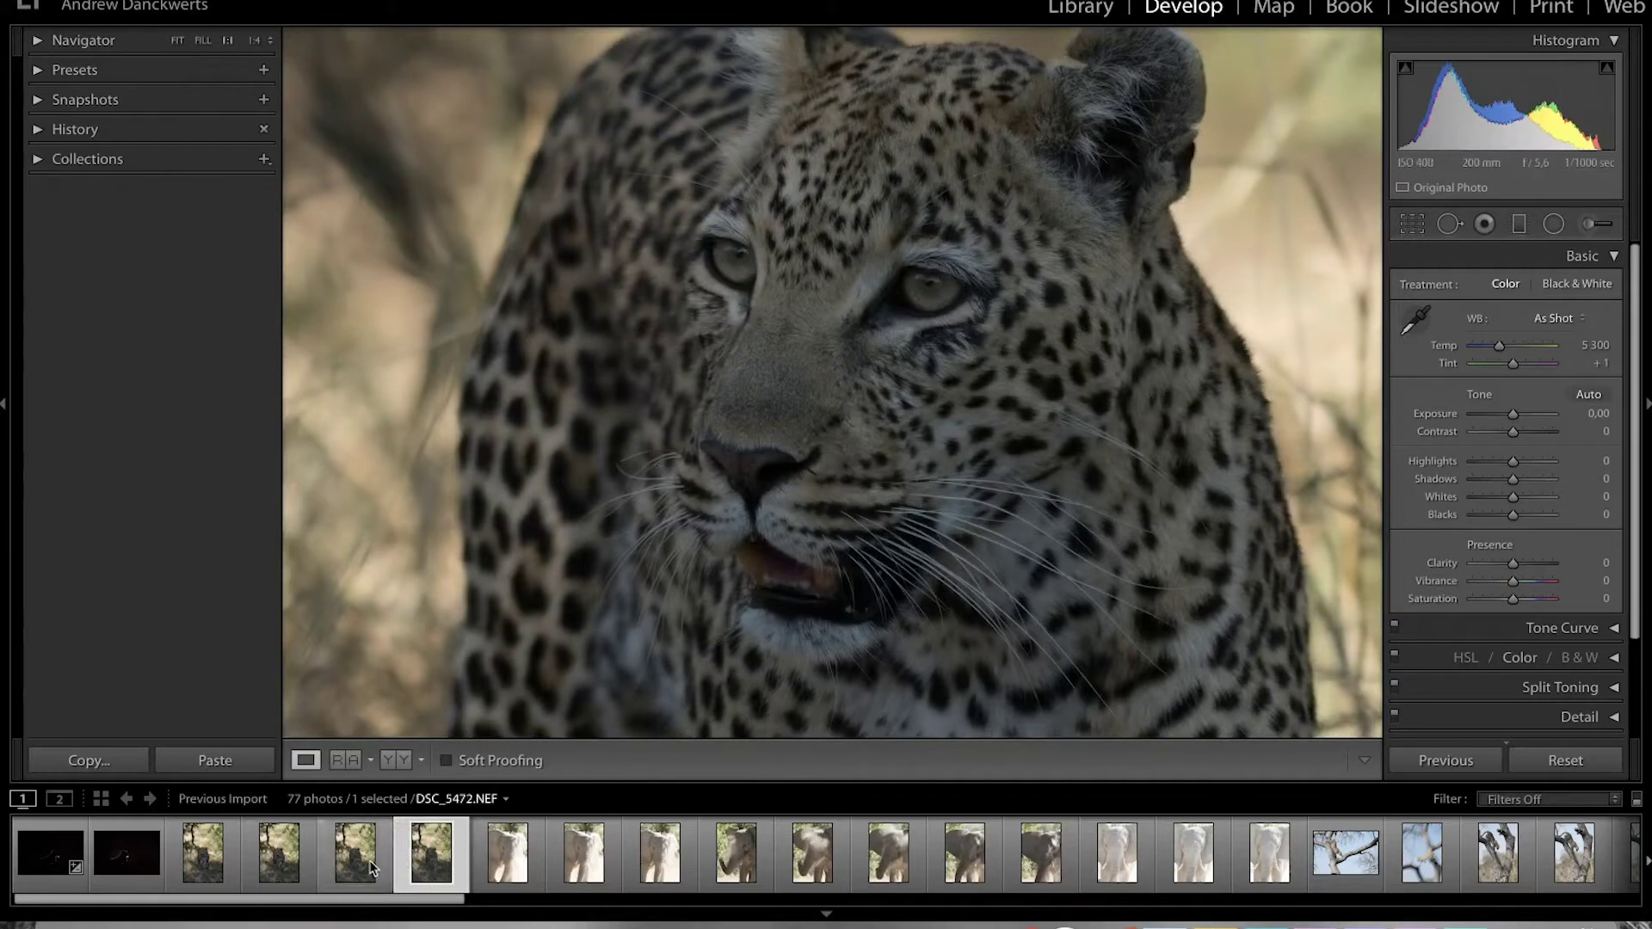
{"action": "left_click", "coordinate": [793, 378]}
{"action": "left_click", "coordinate": [794, 381]}
{"action": "left_click", "coordinate": [793, 377]}
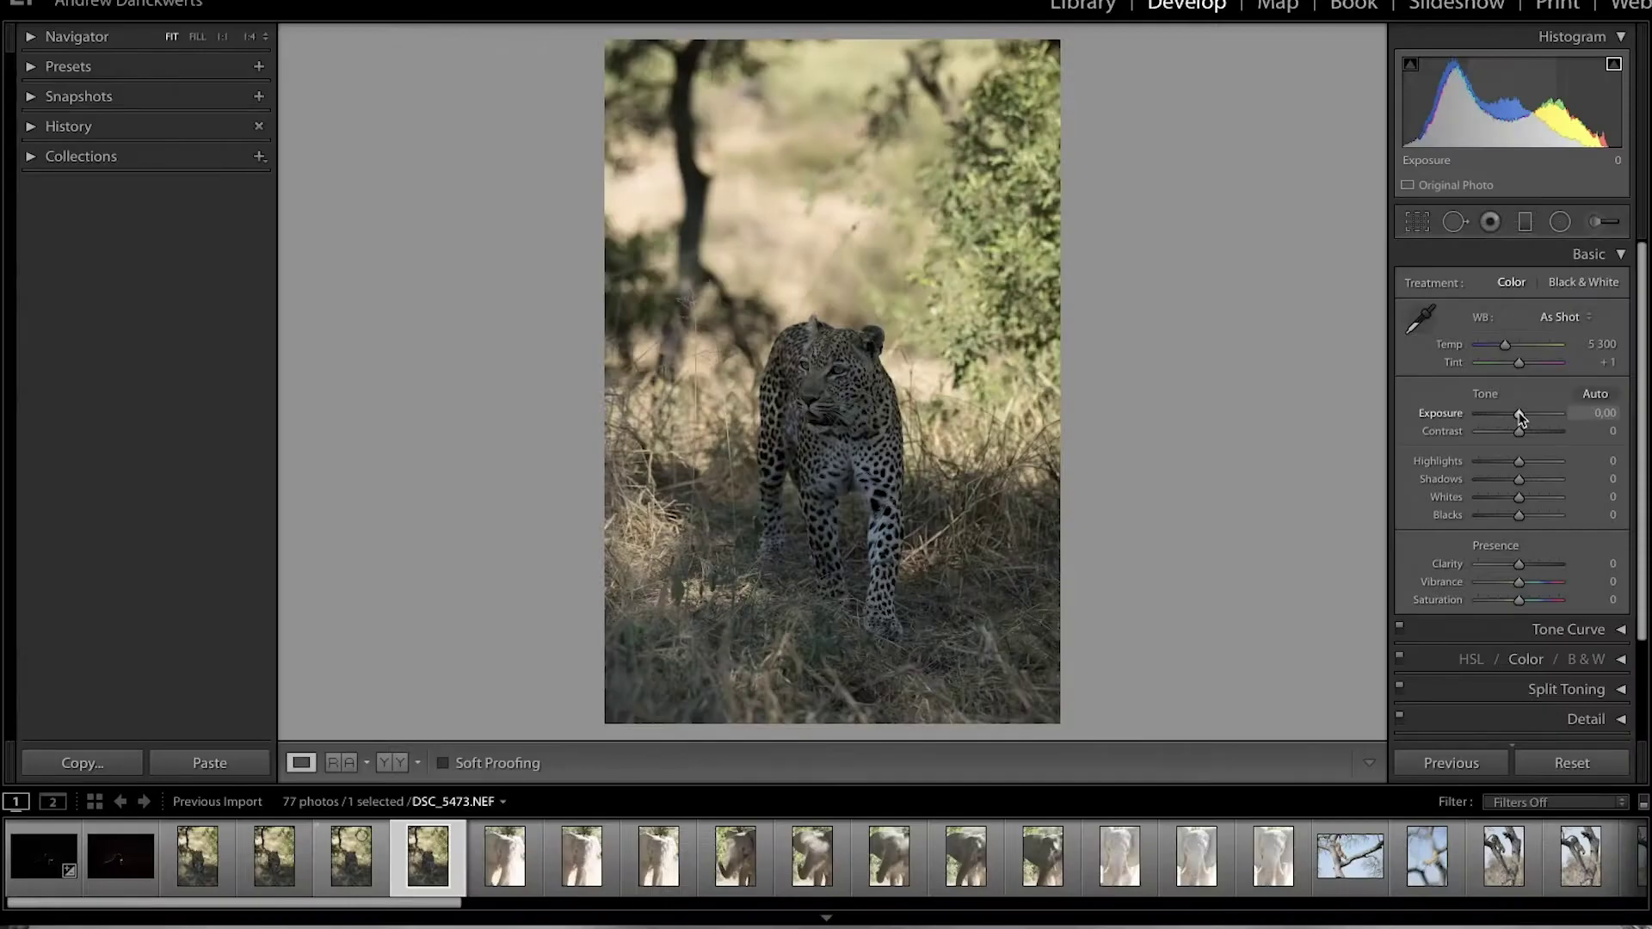
Set the leopard photo's Exposure to +5.00 and inspect the leopard's face and body at 1:1
{"action": "left_click_drag", "start_coordinate": [1519, 414], "coordinate": [1565, 420]}
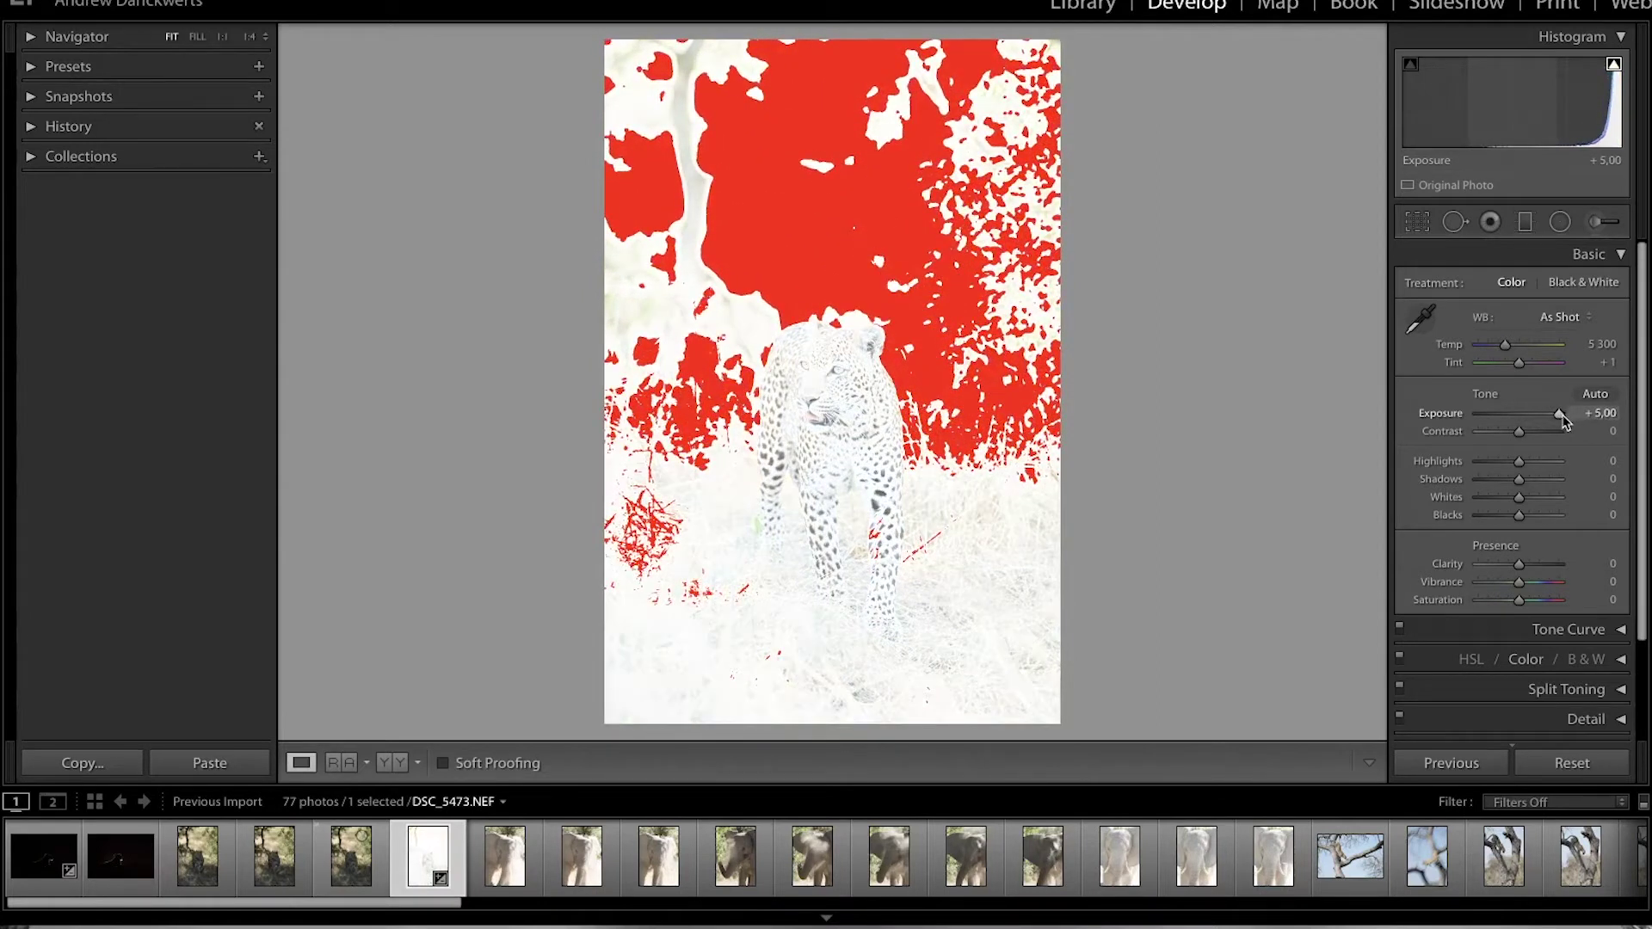
{"action": "left_click", "coordinate": [832, 385]}
{"action": "left_click", "coordinate": [833, 398]}
{"action": "left_click", "coordinate": [842, 397]}
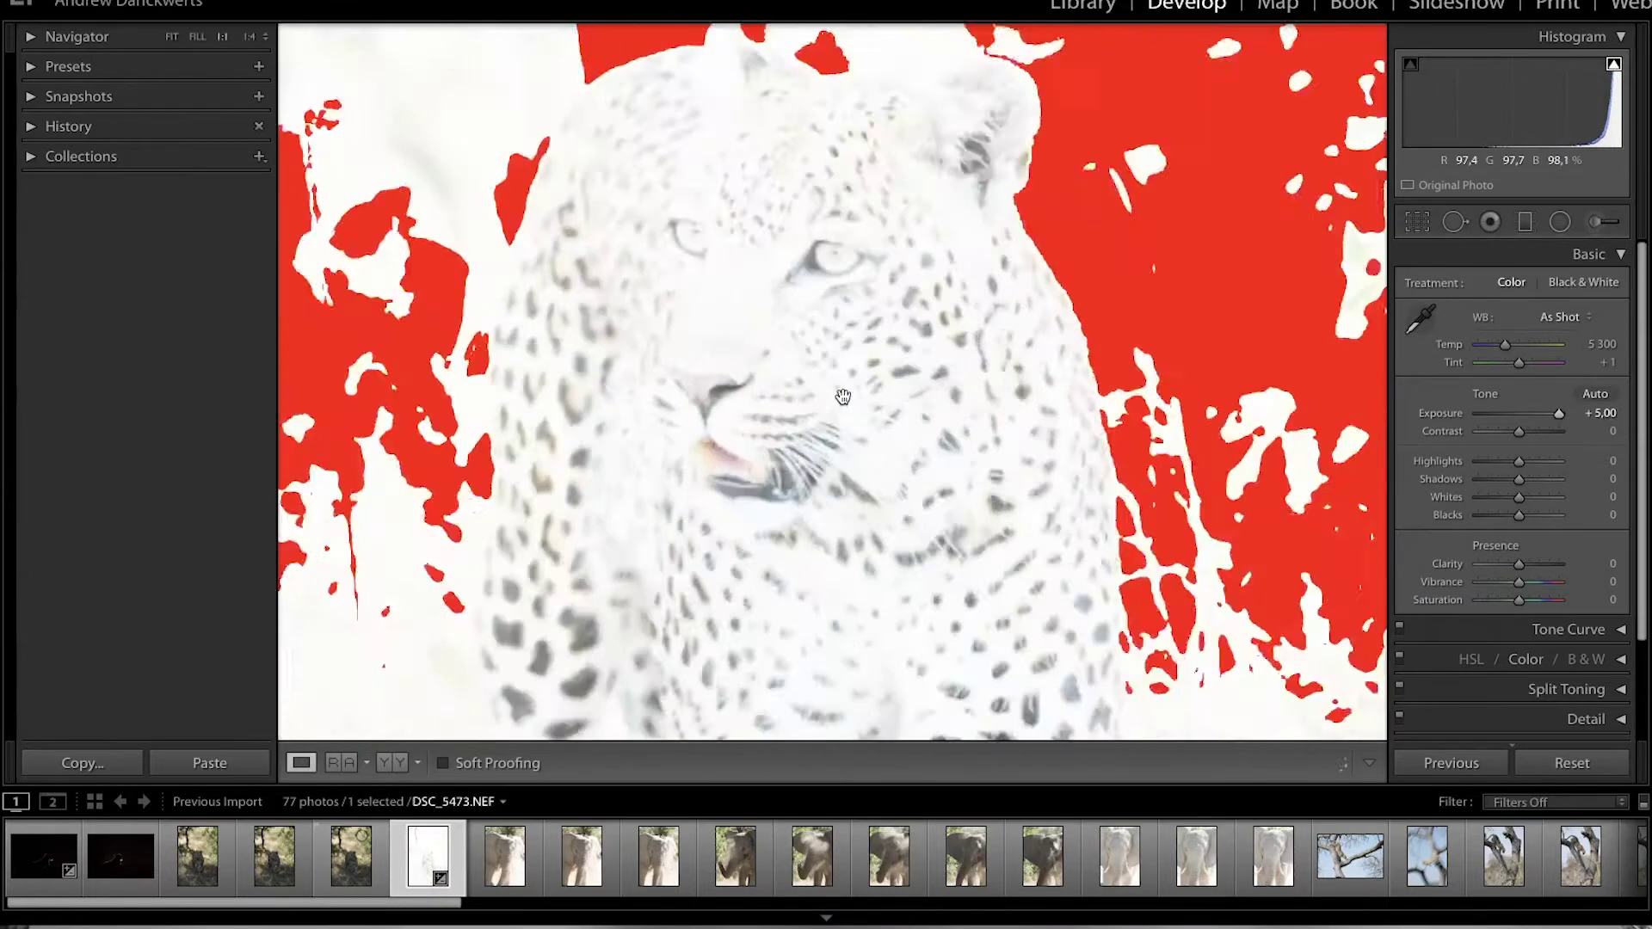
{"action": "mouse_move", "coordinate": [840, 291]}
{"action": "left_mouse_down"}
{"action": "mouse_move", "coordinate": [863, 501]}
{"action": "mouse_move", "coordinate": [852, 300]}
{"action": "left_mouse_up"}
{"action": "mouse_move", "coordinate": [865, 627]}
{"action": "left_mouse_down"}
{"action": "mouse_move", "coordinate": [895, 421]}
{"action": "mouse_move", "coordinate": [927, 381]}
{"action": "left_mouse_up"}
{"action": "left_click", "coordinate": [894, 298]}
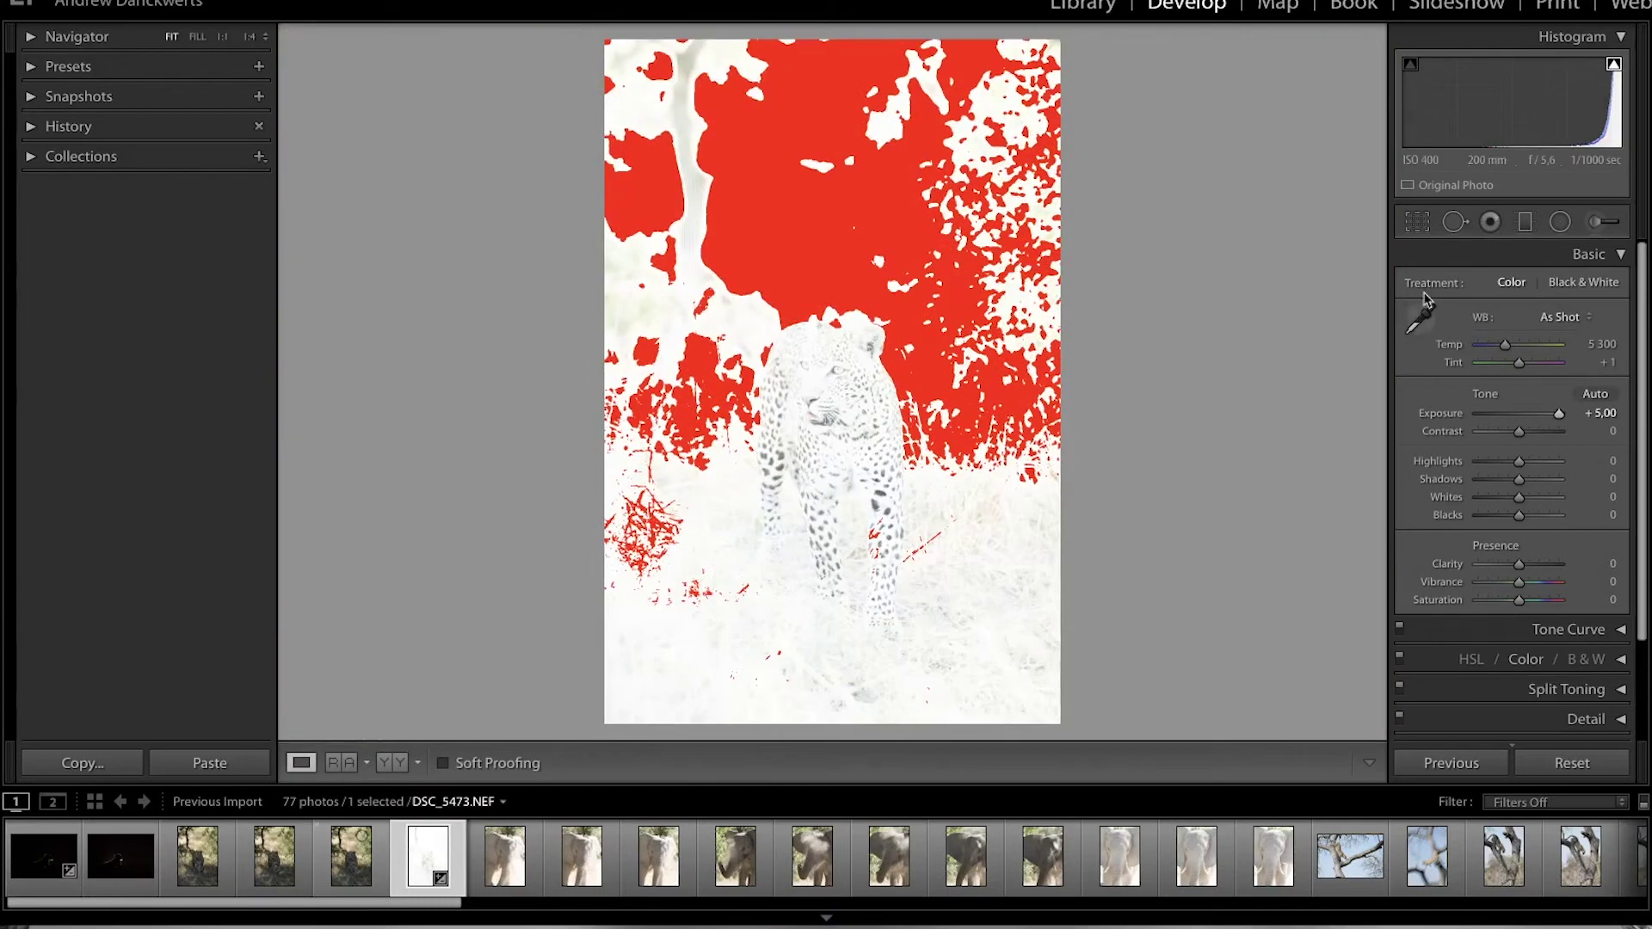
{"action": "left_click", "coordinate": [894, 419]}
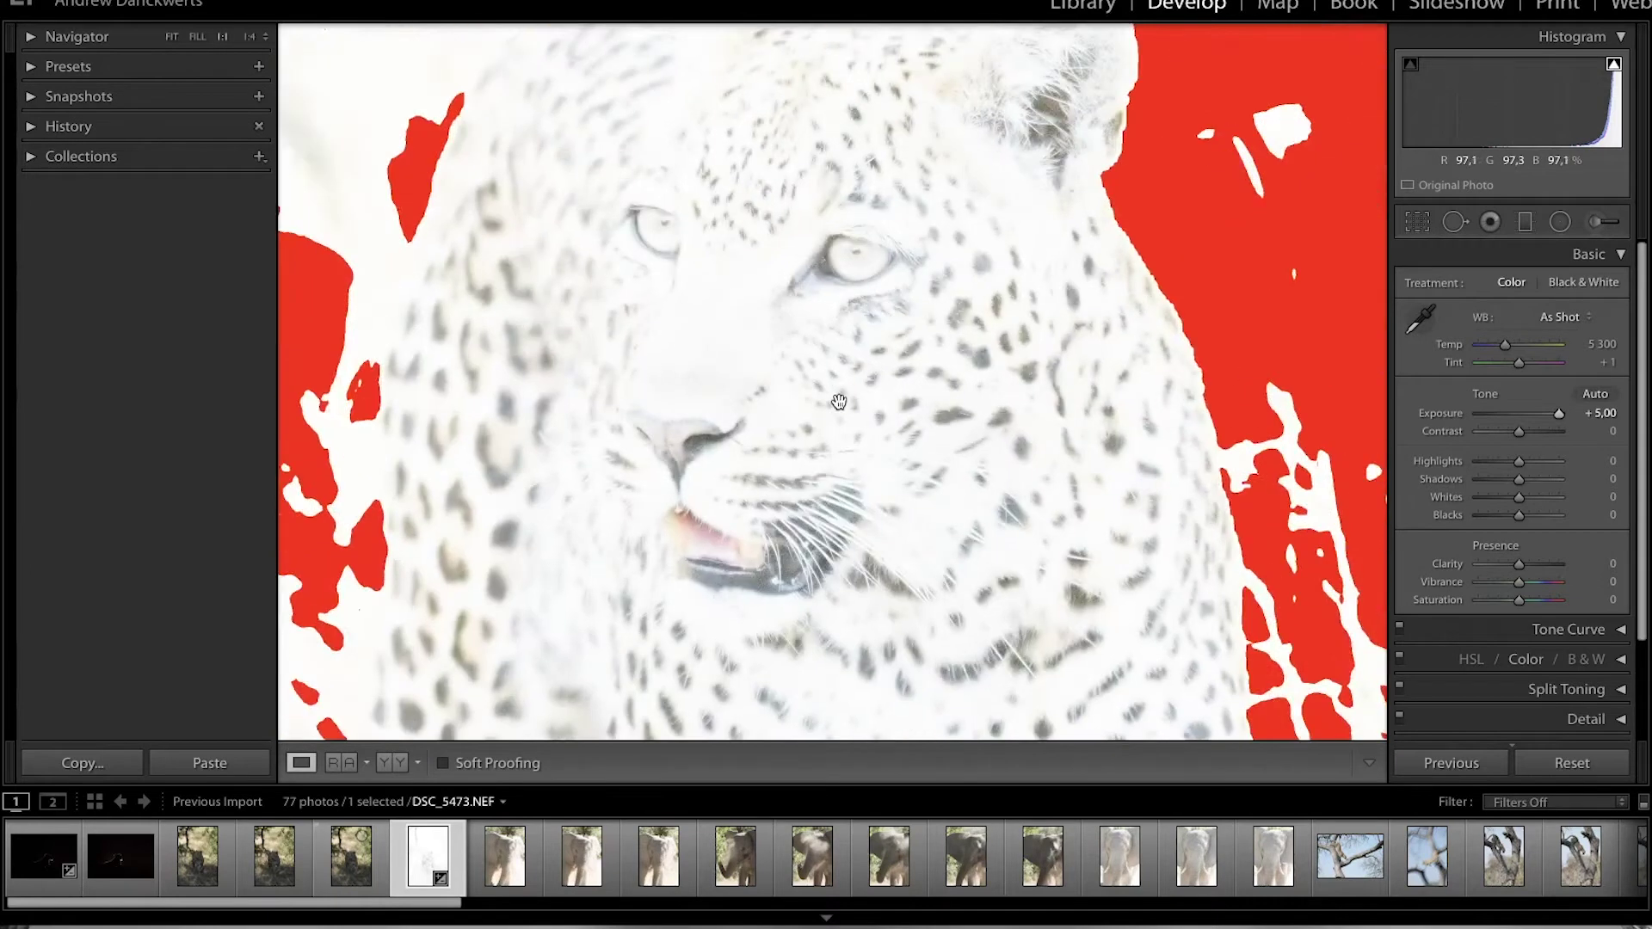
{"action": "left_click", "coordinate": [841, 403]}
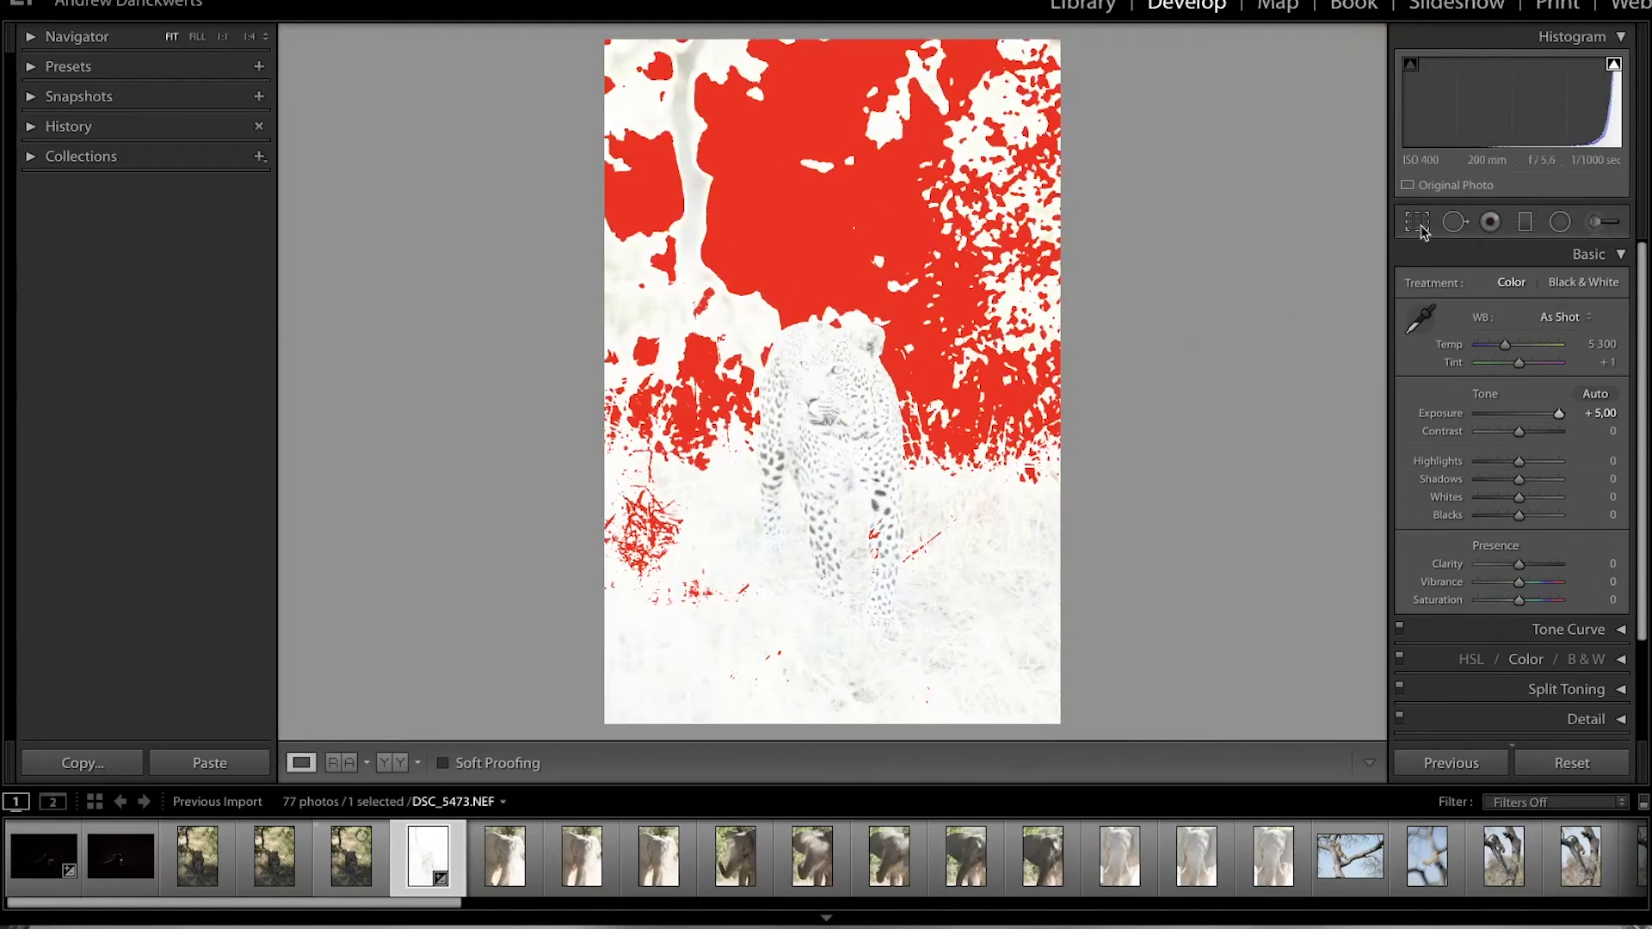
Crop the portrait photo to a 4 x 3 landscape frame tightly around the leopard's head and shoulders
{"action": "key", "text": "r"}
{"action": "left_click_drag", "start_coordinate": [1060, 40], "coordinate": [1065, 213]}
{"action": "left_click_drag", "start_coordinate": [953, 307], "coordinate": [1045, 457]}
{"action": "left_click_drag", "start_coordinate": [1063, 213], "coordinate": [1004, 230]}
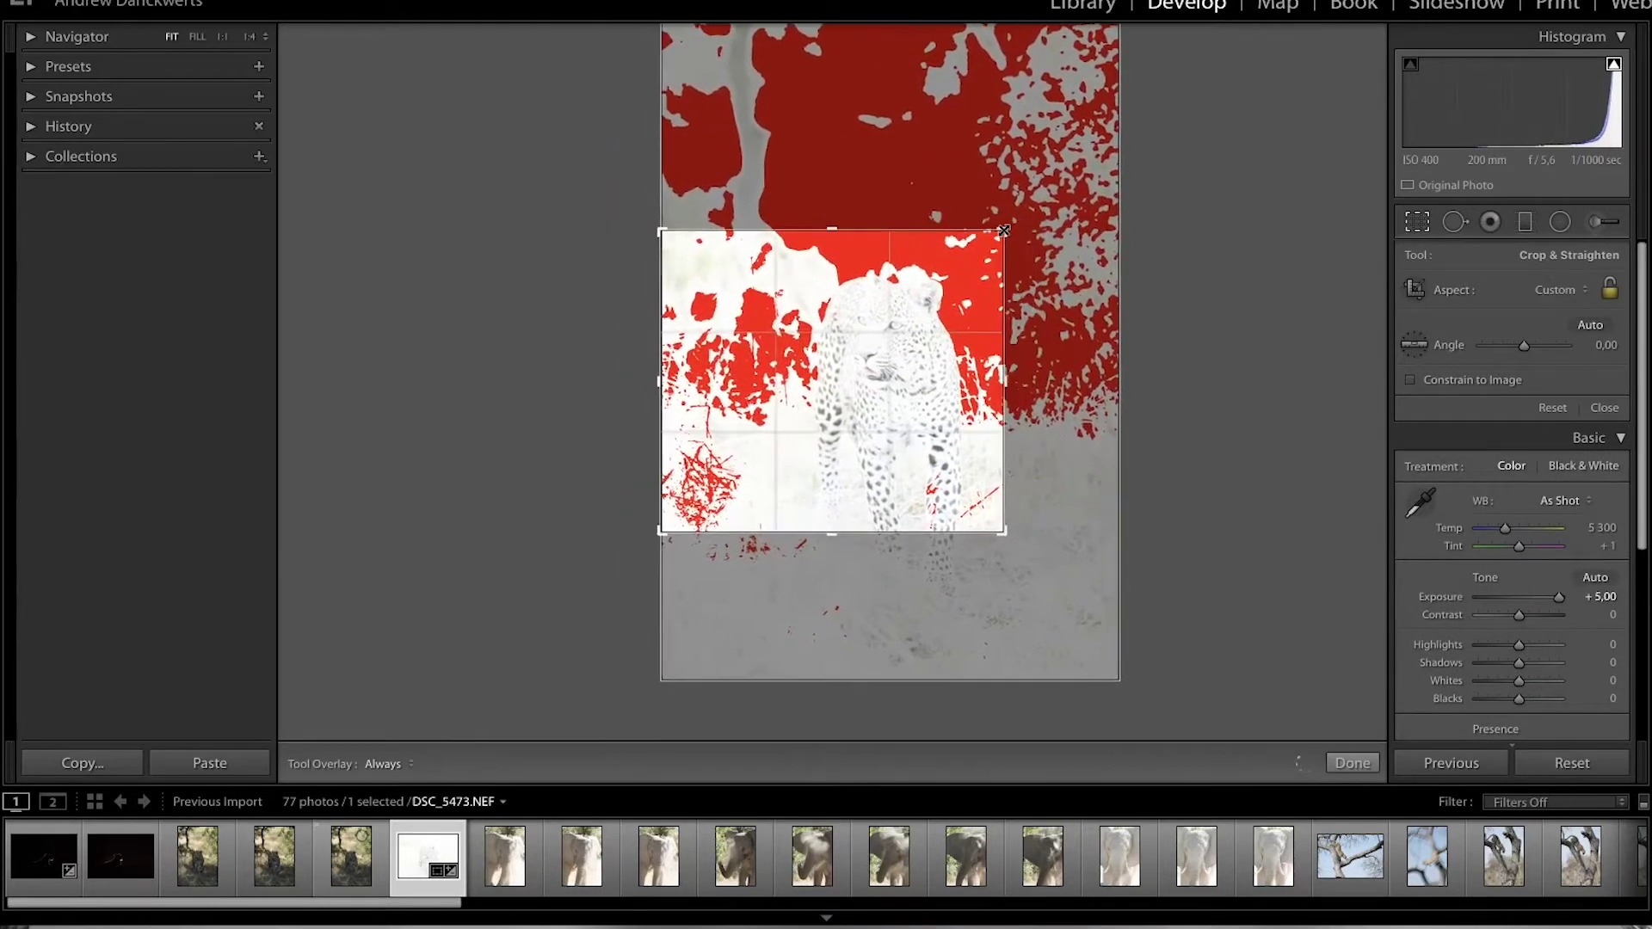
{"action": "left_click_drag", "start_coordinate": [938, 417], "coordinate": [936, 427]}
{"action": "left_click_drag", "start_coordinate": [664, 535], "coordinate": [832, 298]}
{"action": "left_click_drag", "start_coordinate": [835, 466], "coordinate": [834, 460]}
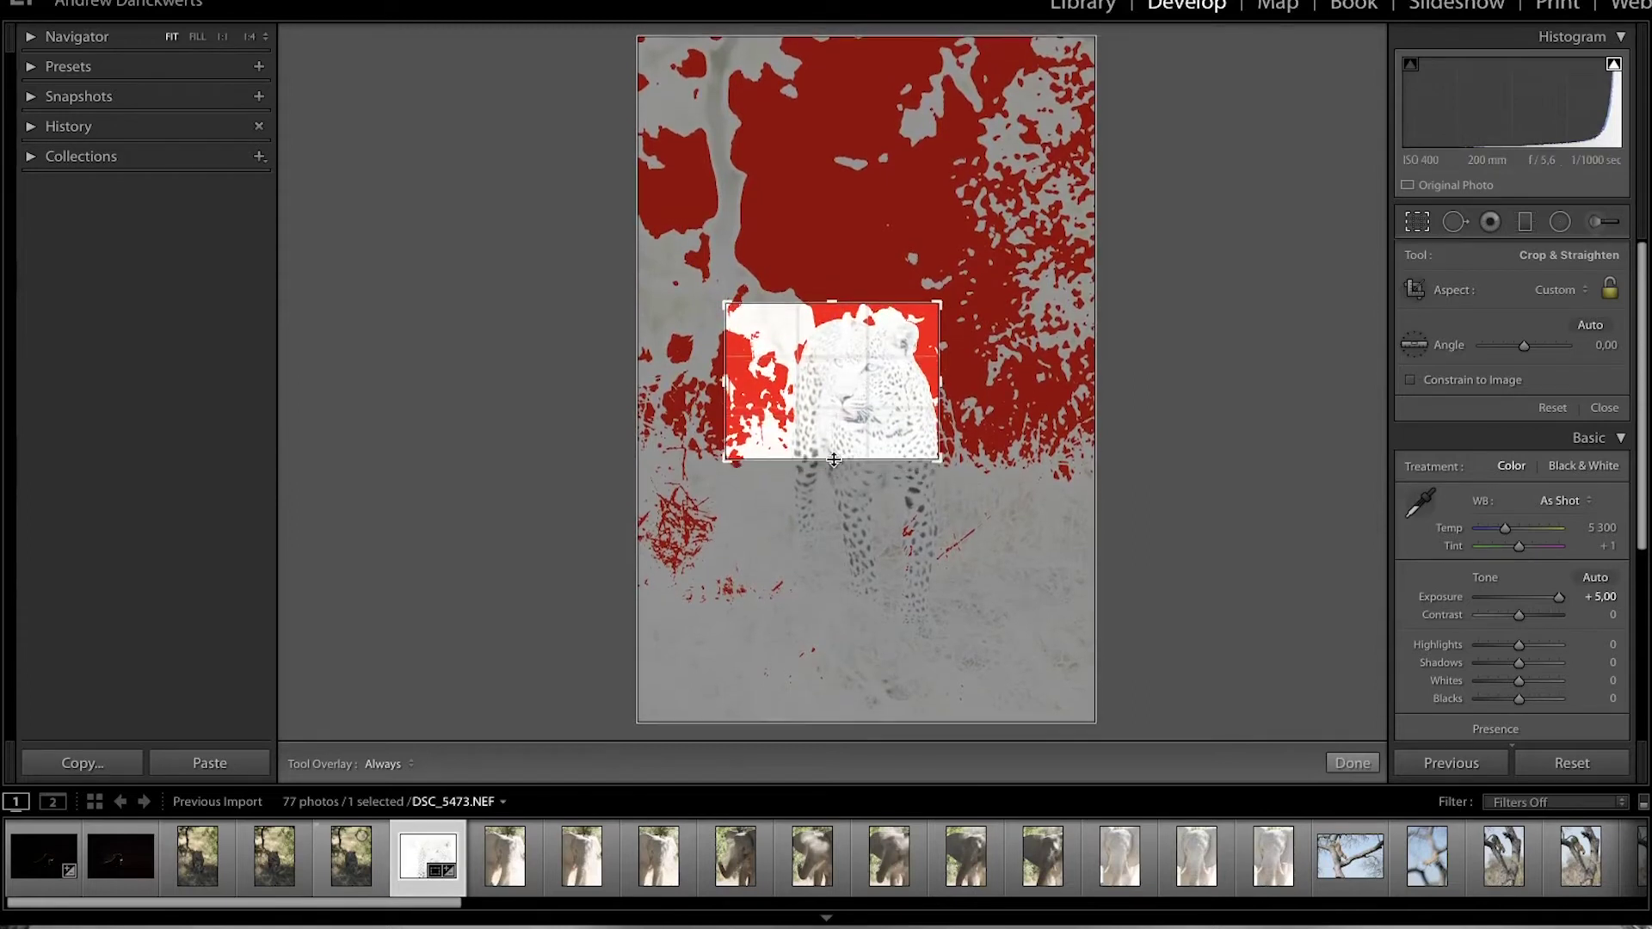
{"action": "left_click_drag", "start_coordinate": [850, 384], "coordinate": [851, 379]}
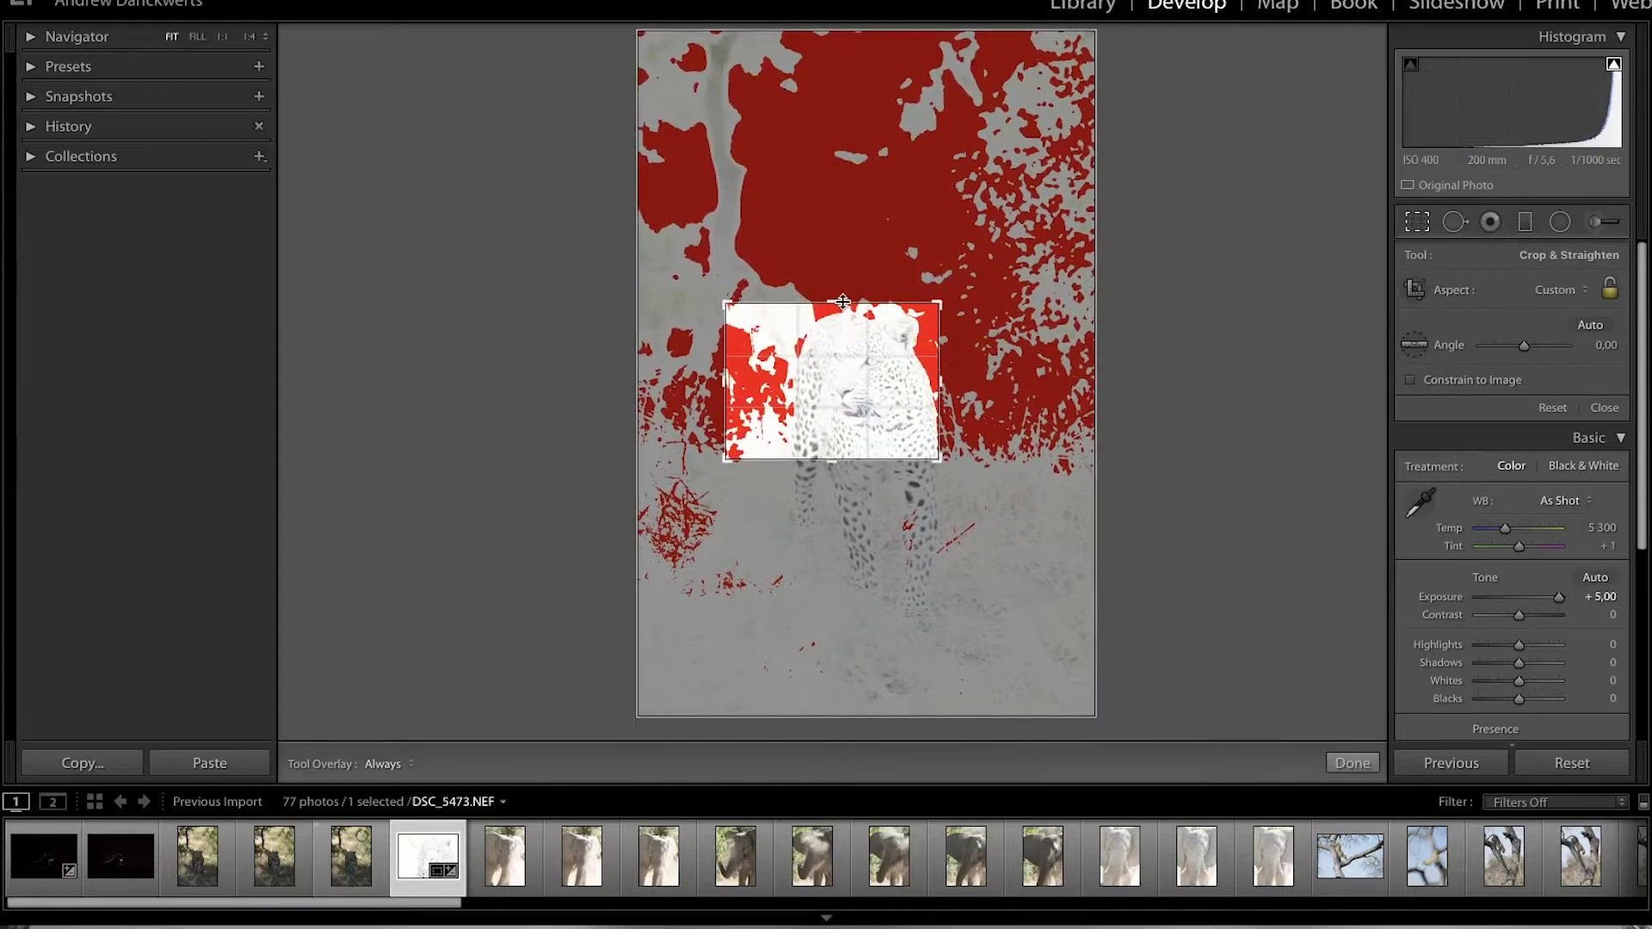
{"action": "left_click_drag", "start_coordinate": [835, 302], "coordinate": [836, 299]}
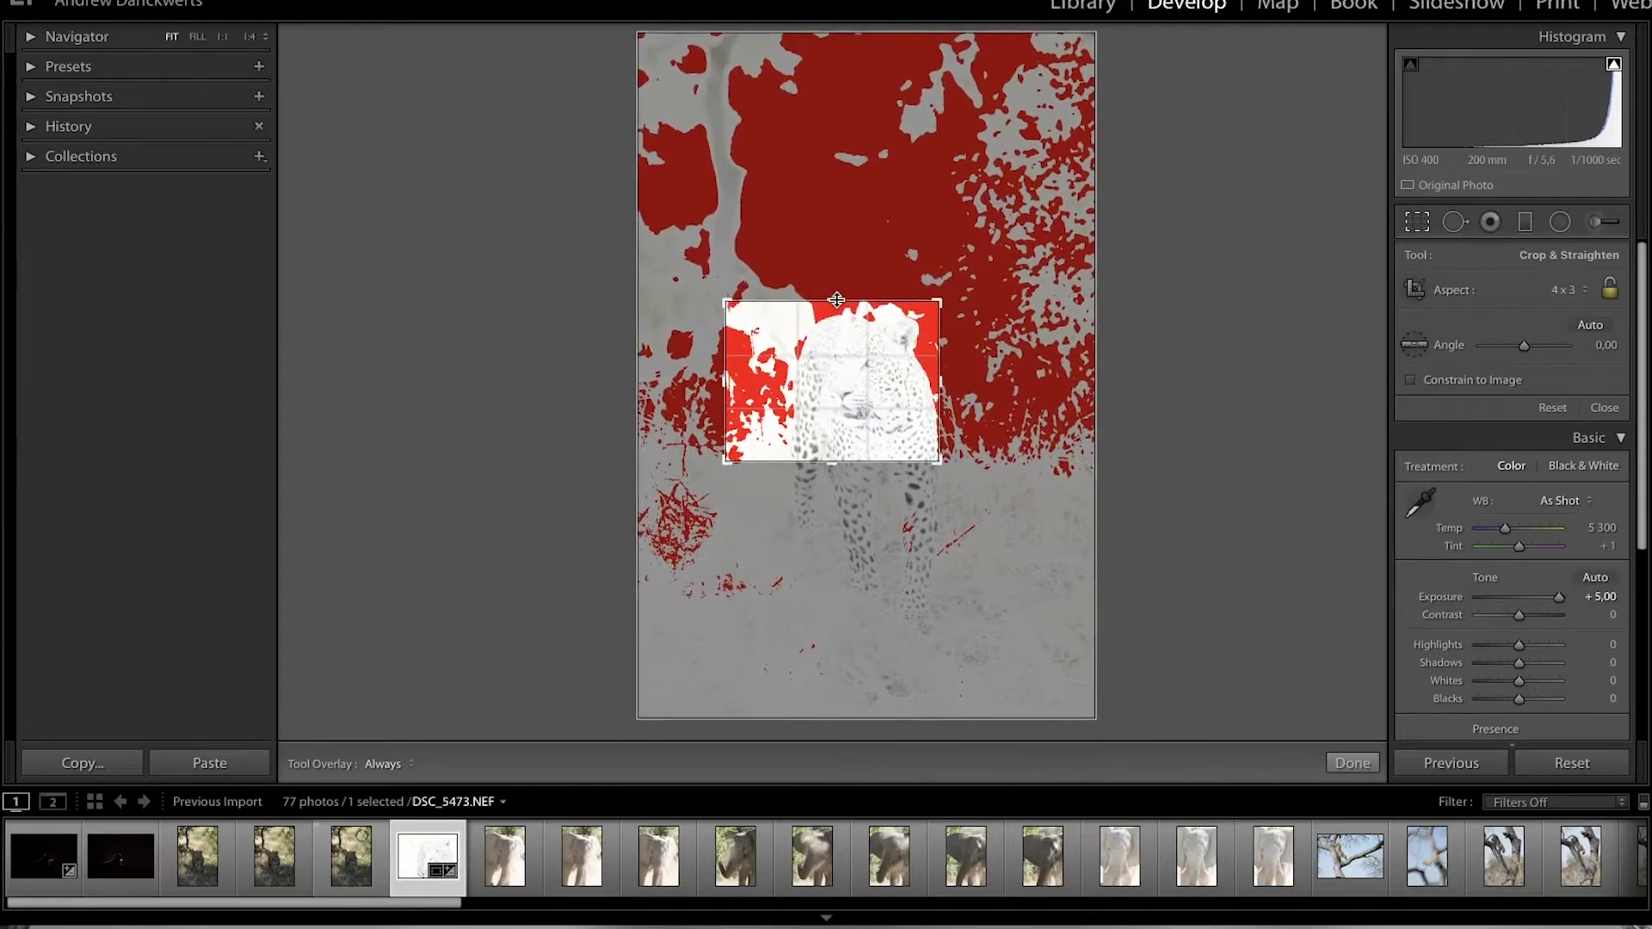
{"action": "left_click", "coordinate": [1352, 763]}
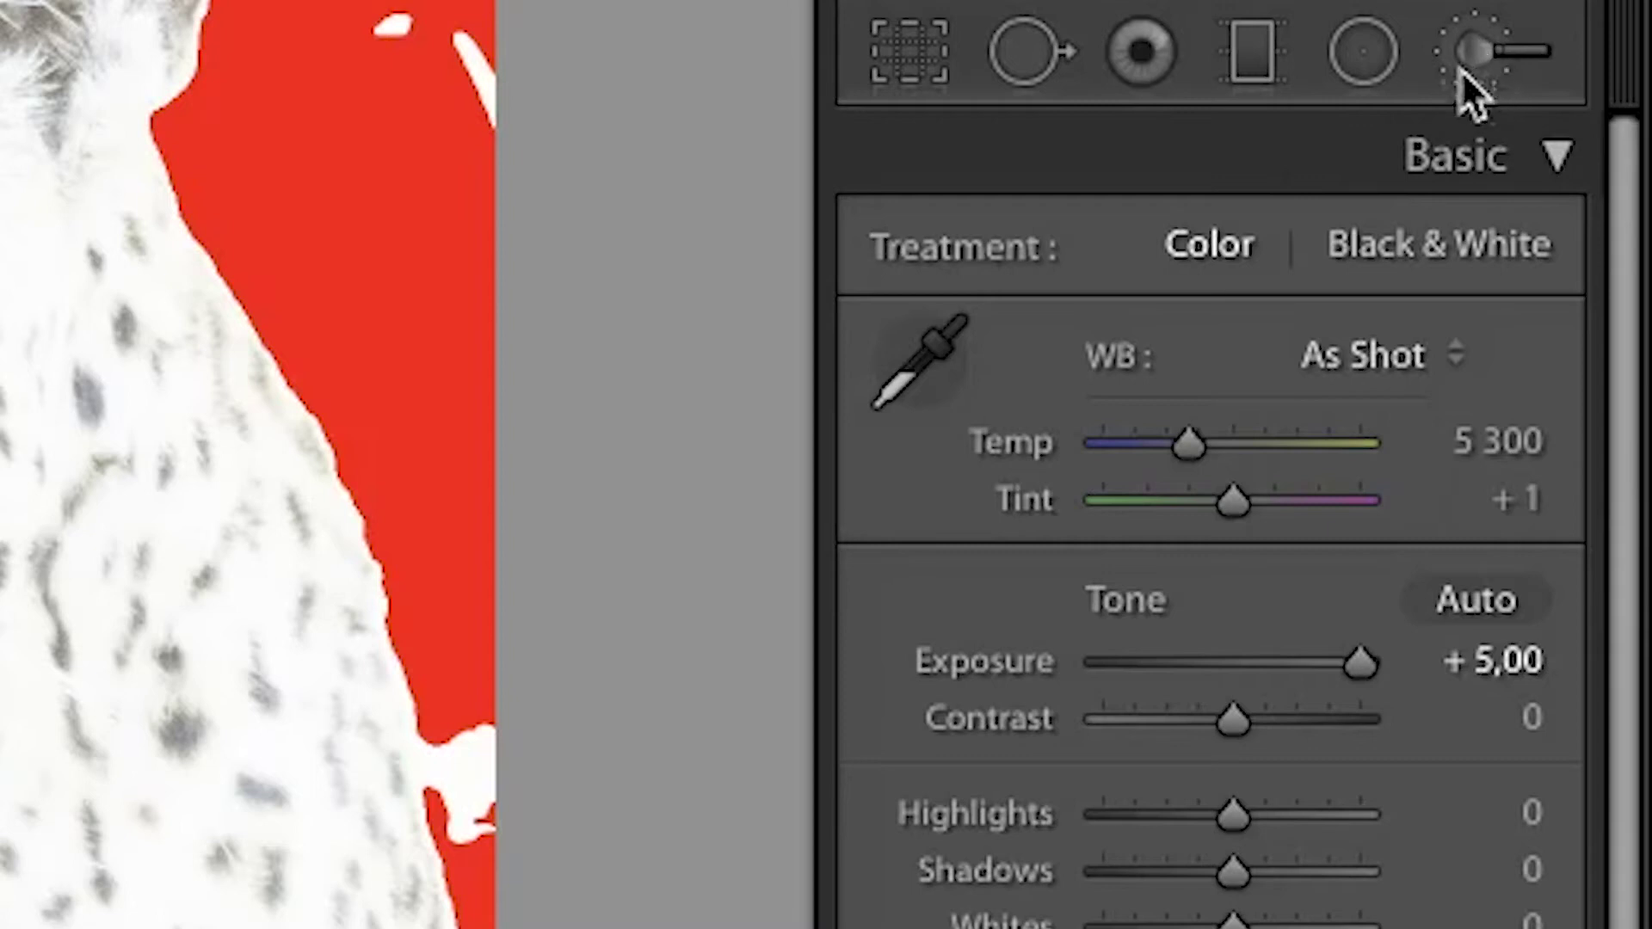
Start a new Adjustment Brush mask and set its Shadows and Highlights to 100
{"action": "left_click", "coordinate": [1493, 69]}
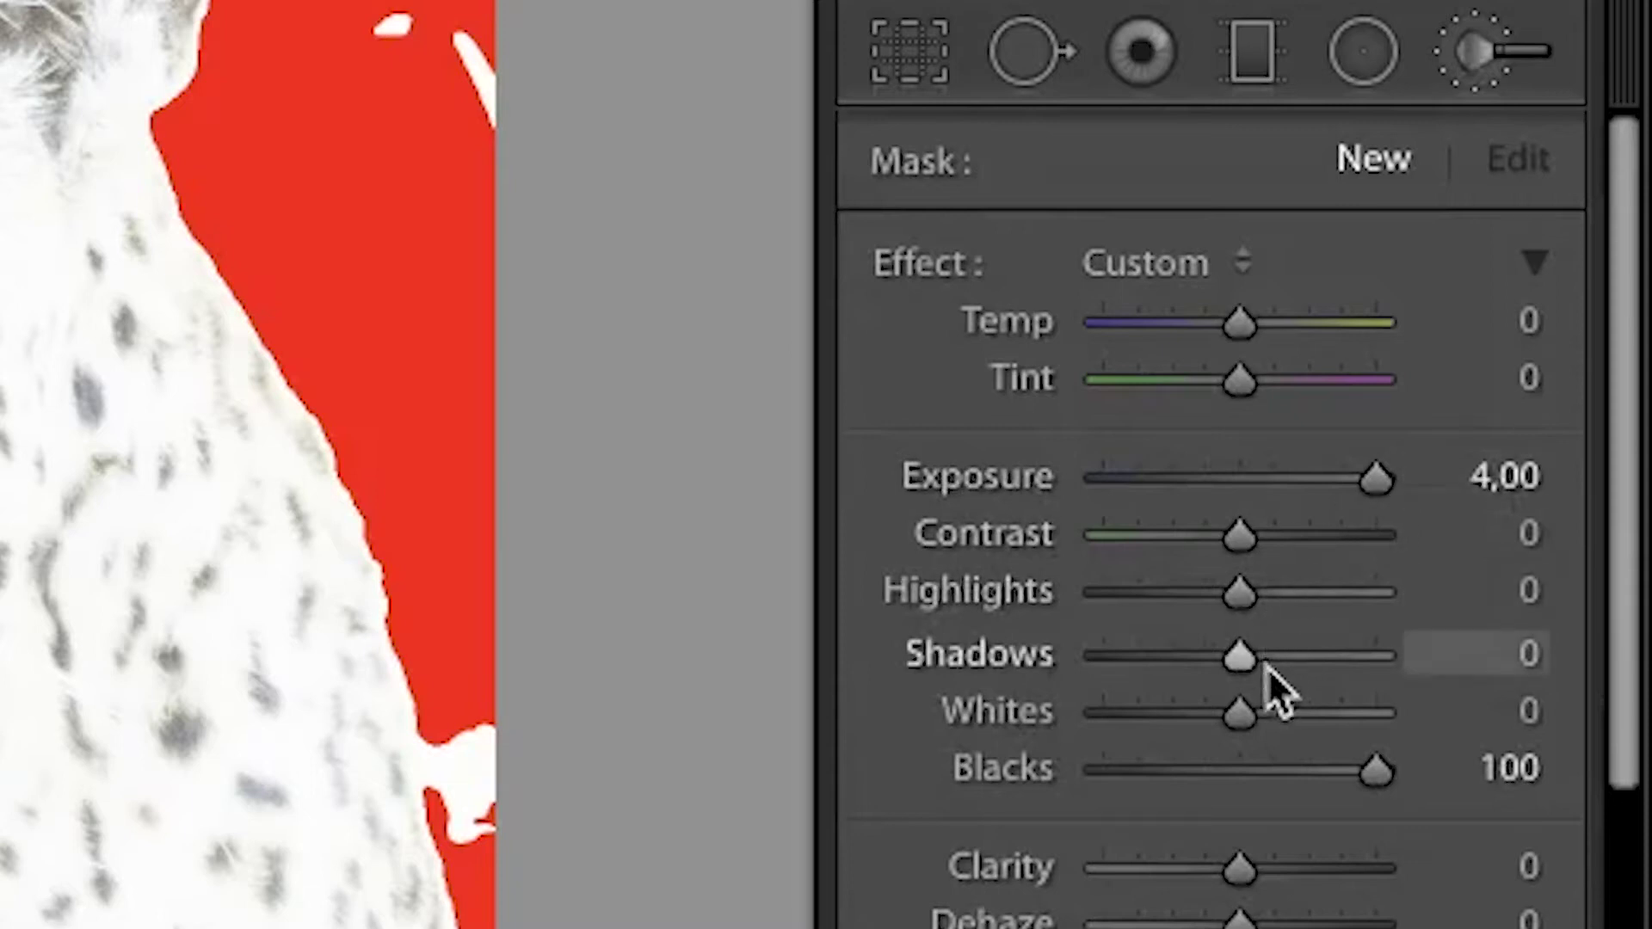
{"action": "left_click_drag", "start_coordinate": [1263, 669], "coordinate": [1458, 663]}
{"action": "left_click_drag", "start_coordinate": [1265, 612], "coordinate": [1431, 614]}
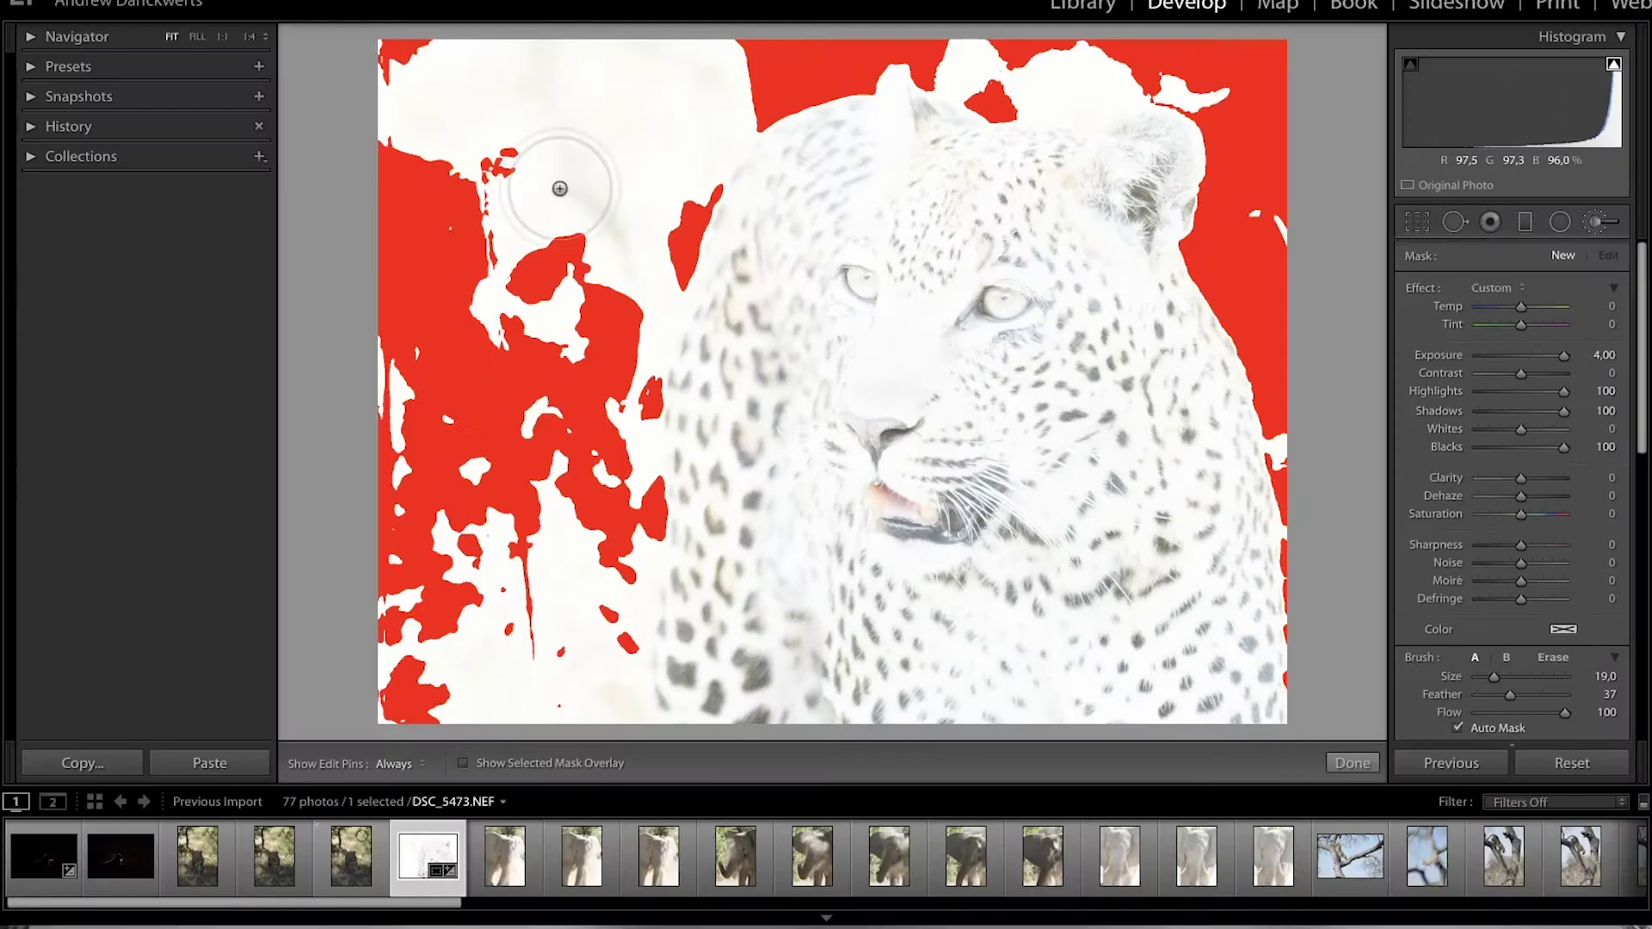
Paint over the background to the left of the leopard with a size 28 brush and hide the edit pins
{"action": "scroll", "coordinate": [564, 185], "scroll_direction": "up", "scroll_amount": 5}
{"action": "mouse_move", "coordinate": [582, 127]}
{"action": "left_mouse_down"}
{"action": "mouse_move", "coordinate": [536, 219]}
{"action": "mouse_move", "coordinate": [541, 244]}
{"action": "mouse_move", "coordinate": [572, 200]}
{"action": "mouse_move", "coordinate": [580, 270]}
{"action": "mouse_move", "coordinate": [556, 311]}
{"action": "mouse_move", "coordinate": [585, 255]}
{"action": "mouse_move", "coordinate": [568, 247]}
{"action": "mouse_move", "coordinate": [587, 89]}
{"action": "mouse_move", "coordinate": [657, 59]}
{"action": "mouse_move", "coordinate": [624, 158]}
{"action": "mouse_move", "coordinate": [663, 91]}
{"action": "mouse_move", "coordinate": [443, 123]}
{"action": "mouse_move", "coordinate": [457, 95]}
{"action": "mouse_move", "coordinate": [471, 521]}
{"action": "mouse_move", "coordinate": [500, 512]}
{"action": "mouse_move", "coordinate": [547, 546]}
{"action": "mouse_move", "coordinate": [538, 562]}
{"action": "mouse_move", "coordinate": [555, 544]}
{"action": "mouse_move", "coordinate": [562, 573]}
{"action": "mouse_move", "coordinate": [543, 687]}
{"action": "mouse_move", "coordinate": [513, 697]}
{"action": "mouse_move", "coordinate": [432, 672]}
{"action": "mouse_move", "coordinate": [409, 635]}
{"action": "mouse_move", "coordinate": [466, 578]}
{"action": "mouse_move", "coordinate": [549, 418]}
{"action": "mouse_move", "coordinate": [551, 468]}
{"action": "mouse_move", "coordinate": [561, 248]}
{"action": "mouse_move", "coordinate": [557, 375]}
{"action": "mouse_move", "coordinate": [529, 304]}
{"action": "mouse_move", "coordinate": [443, 391]}
{"action": "mouse_move", "coordinate": [416, 376]}
{"action": "mouse_move", "coordinate": [512, 296]}
{"action": "mouse_move", "coordinate": [542, 237]}
{"action": "mouse_move", "coordinate": [562, 293]}
{"action": "mouse_move", "coordinate": [543, 407]}
{"action": "mouse_move", "coordinate": [553, 229]}
{"action": "left_mouse_up"}
{"action": "key", "text": "h"}
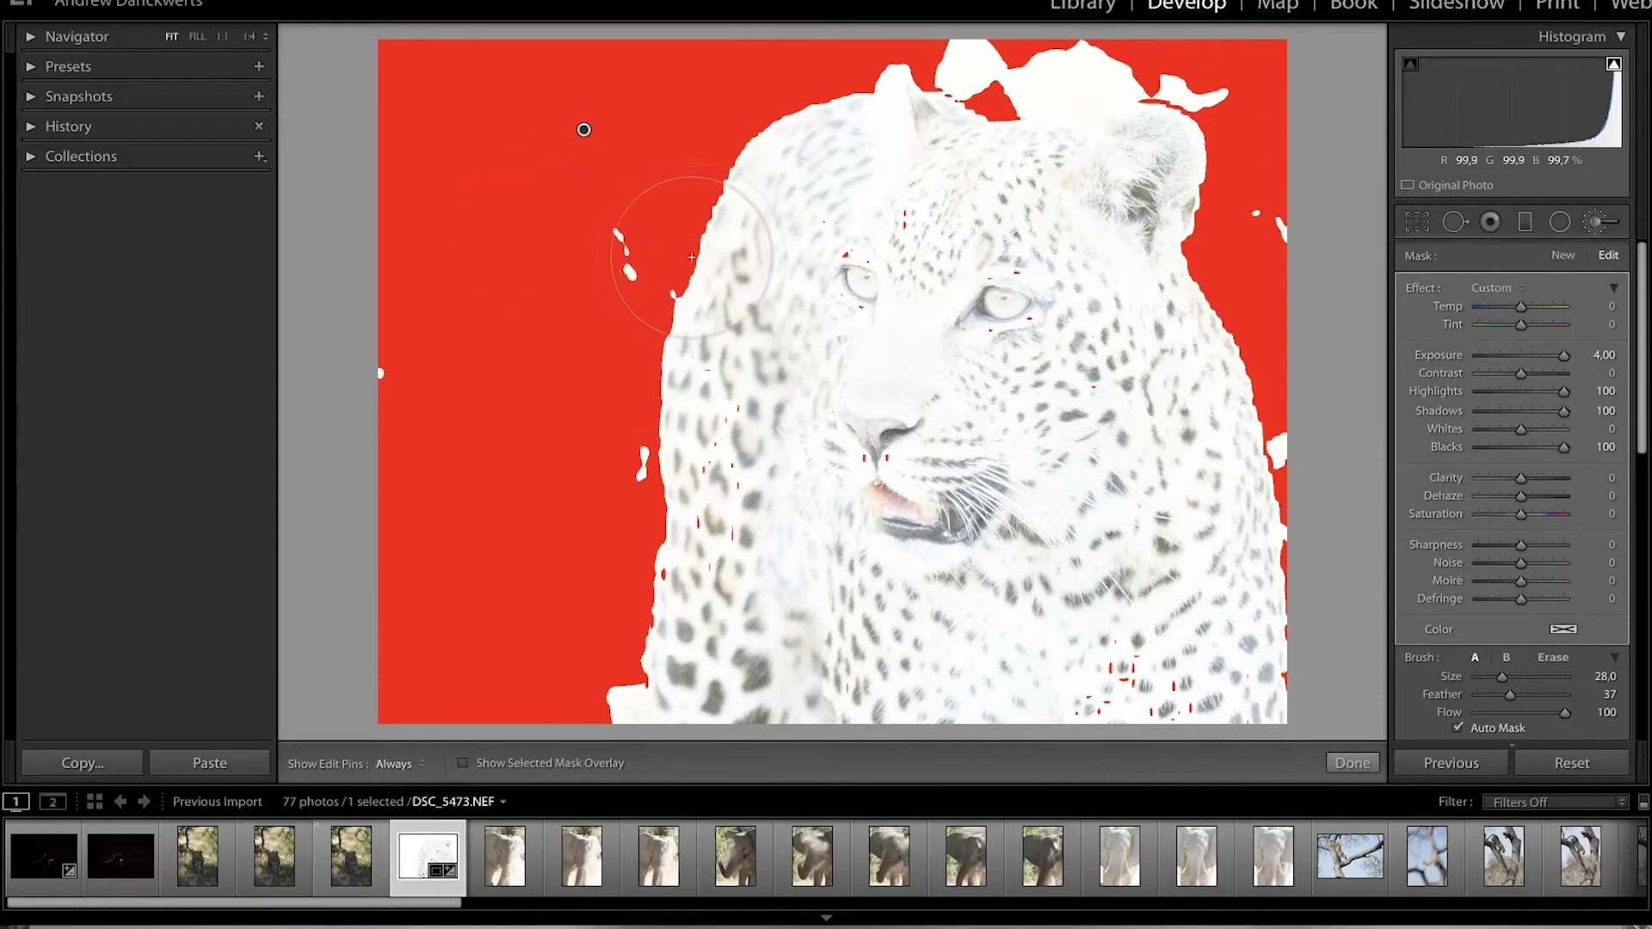
Reduce the brush size to 13, paint out the background patches above the leopard's head, and show the edit pins again
{"action": "scroll", "coordinate": [1005, 61], "scroll_direction": "down", "scroll_amount": 5}
{"action": "scroll", "coordinate": [1005, 59], "scroll_direction": "down", "scroll_amount": 3}
{"action": "mouse_move", "coordinate": [1005, 60]}
{"action": "left_mouse_down"}
{"action": "mouse_move", "coordinate": [965, 54]}
{"action": "mouse_move", "coordinate": [981, 73]}
{"action": "mouse_move", "coordinate": [1049, 72]}
{"action": "mouse_move", "coordinate": [1037, 95]}
{"action": "mouse_move", "coordinate": [1093, 55]}
{"action": "mouse_move", "coordinate": [1082, 86]}
{"action": "mouse_move", "coordinate": [1128, 56]}
{"action": "left_mouse_up"}
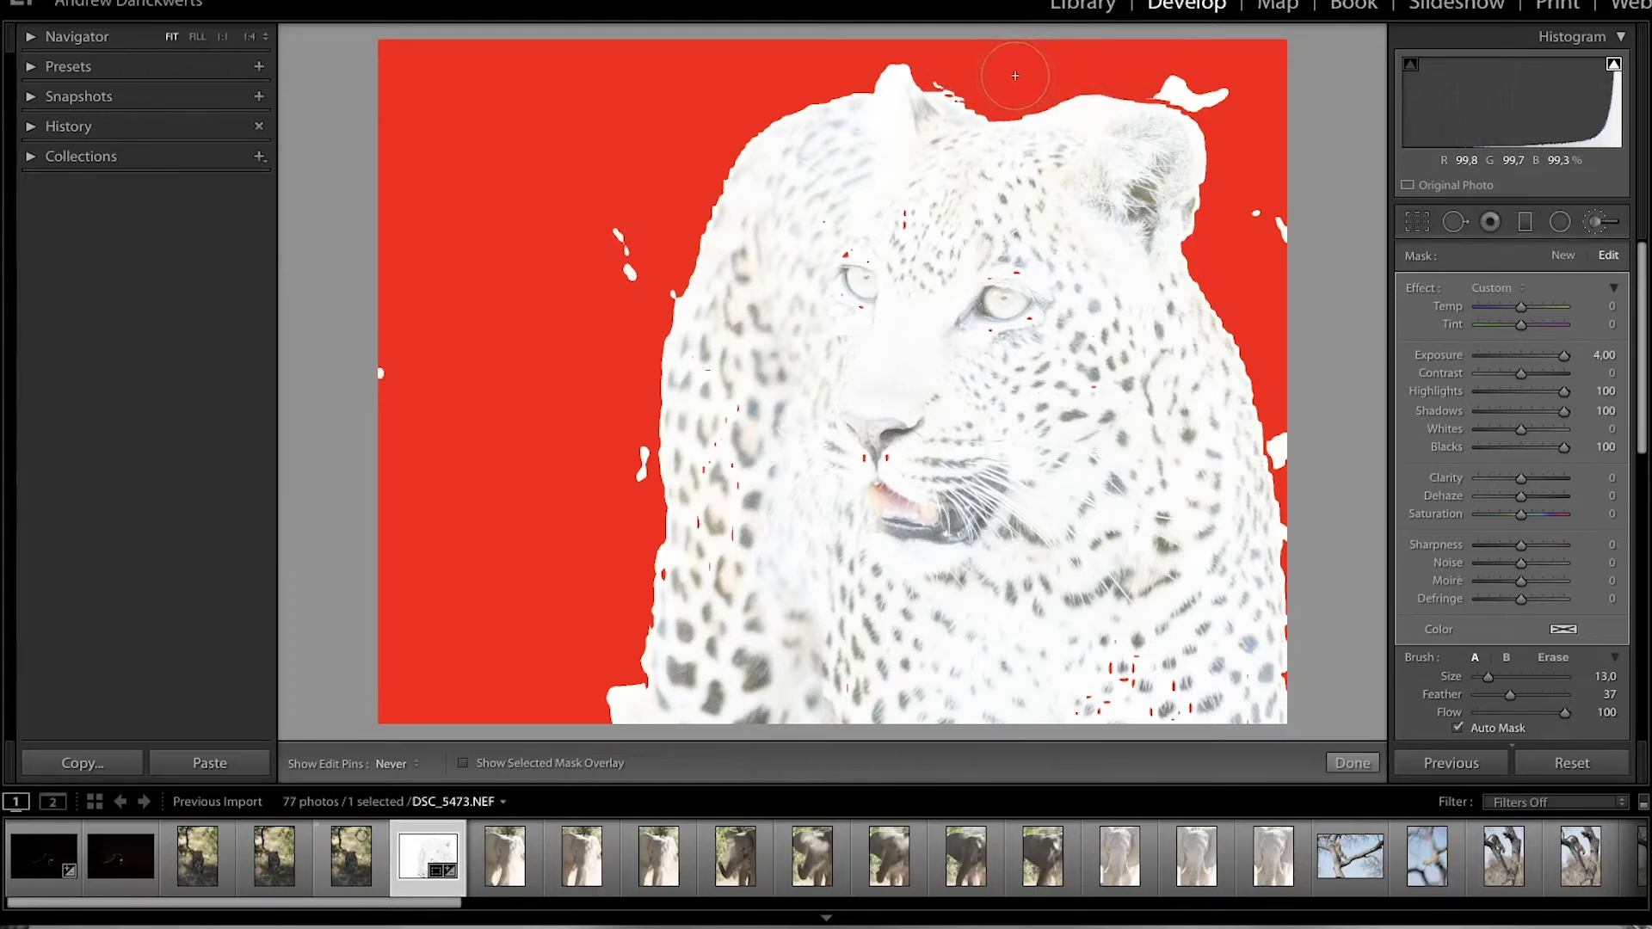
{"action": "left_click_drag", "start_coordinate": [1228, 71], "coordinate": [1155, 59]}
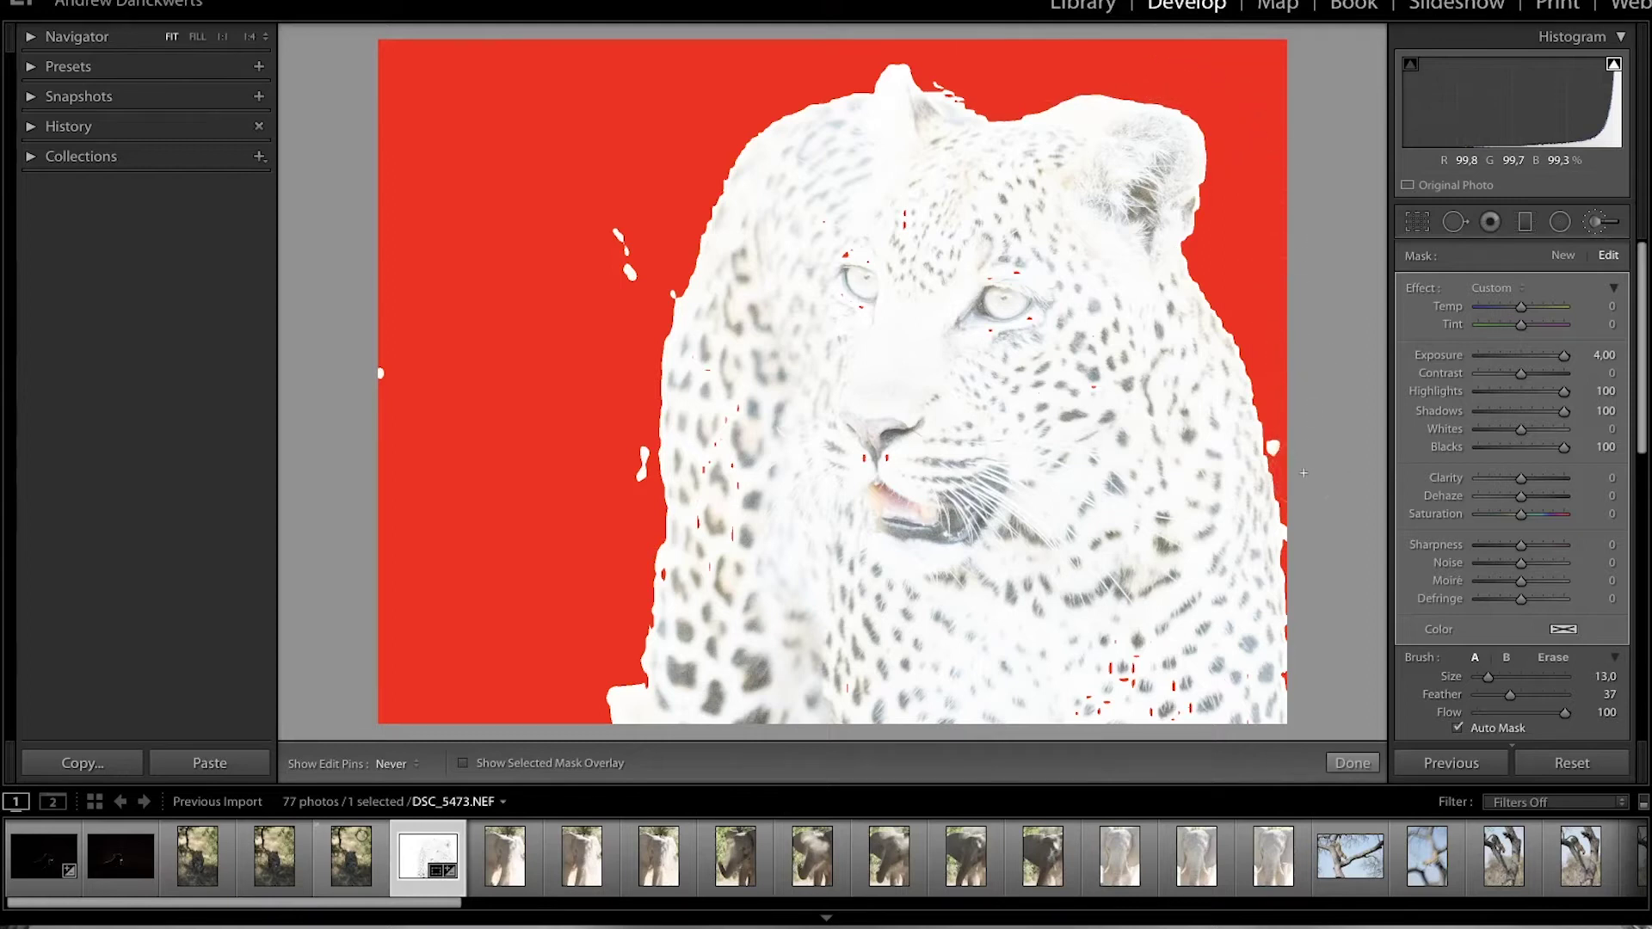
{"action": "key", "text": "h"}
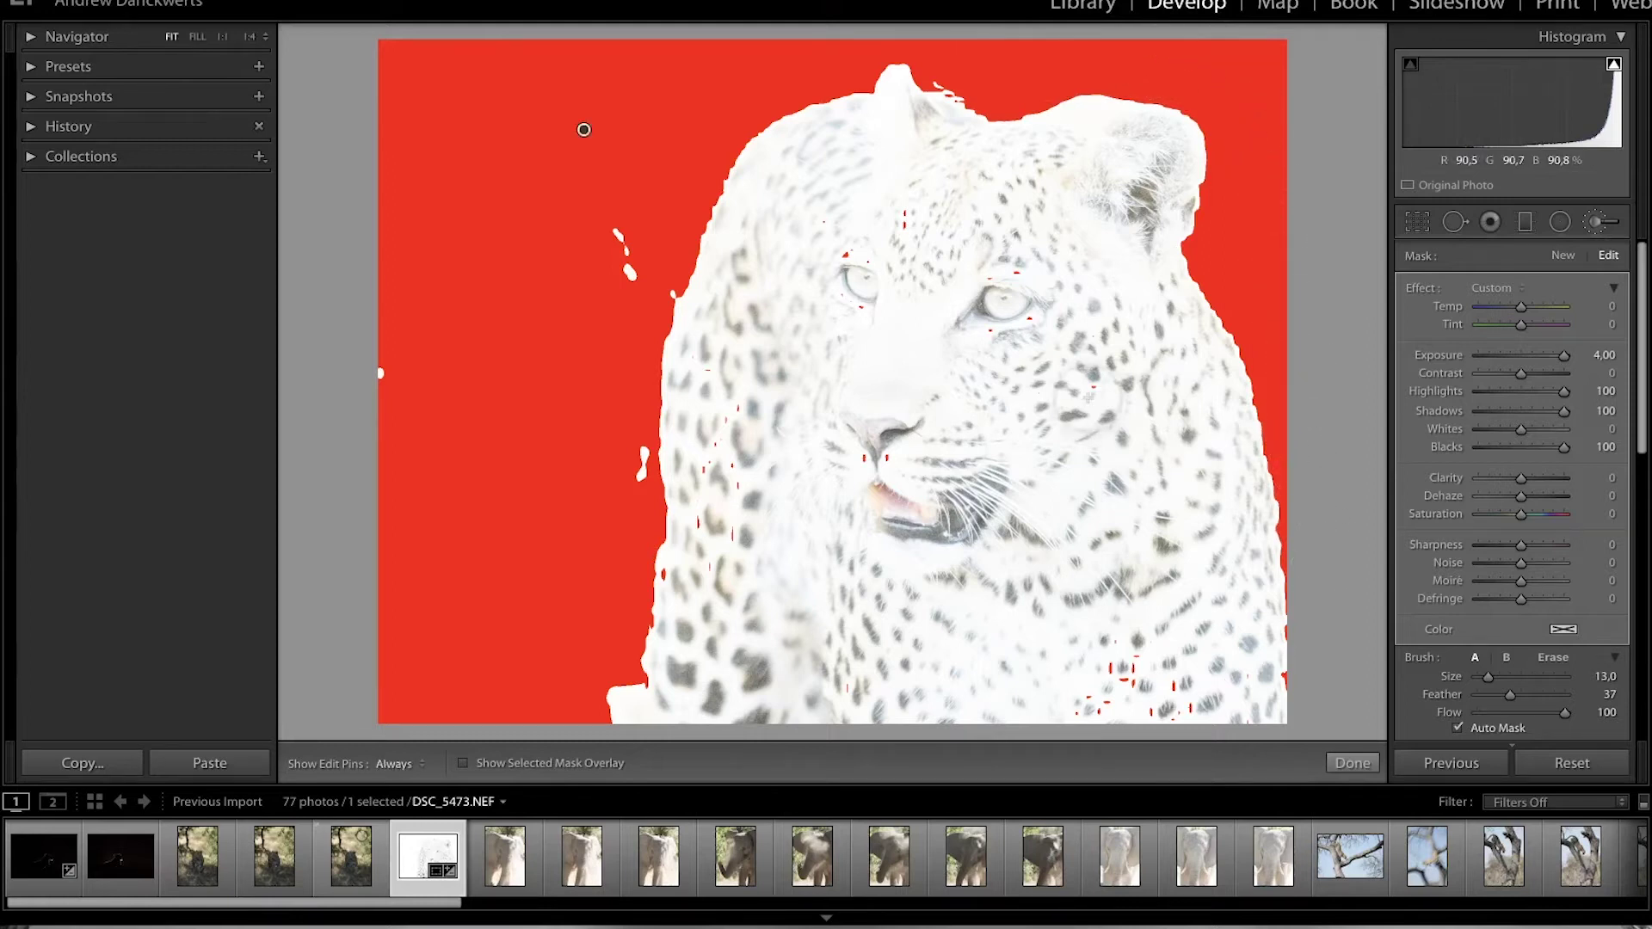
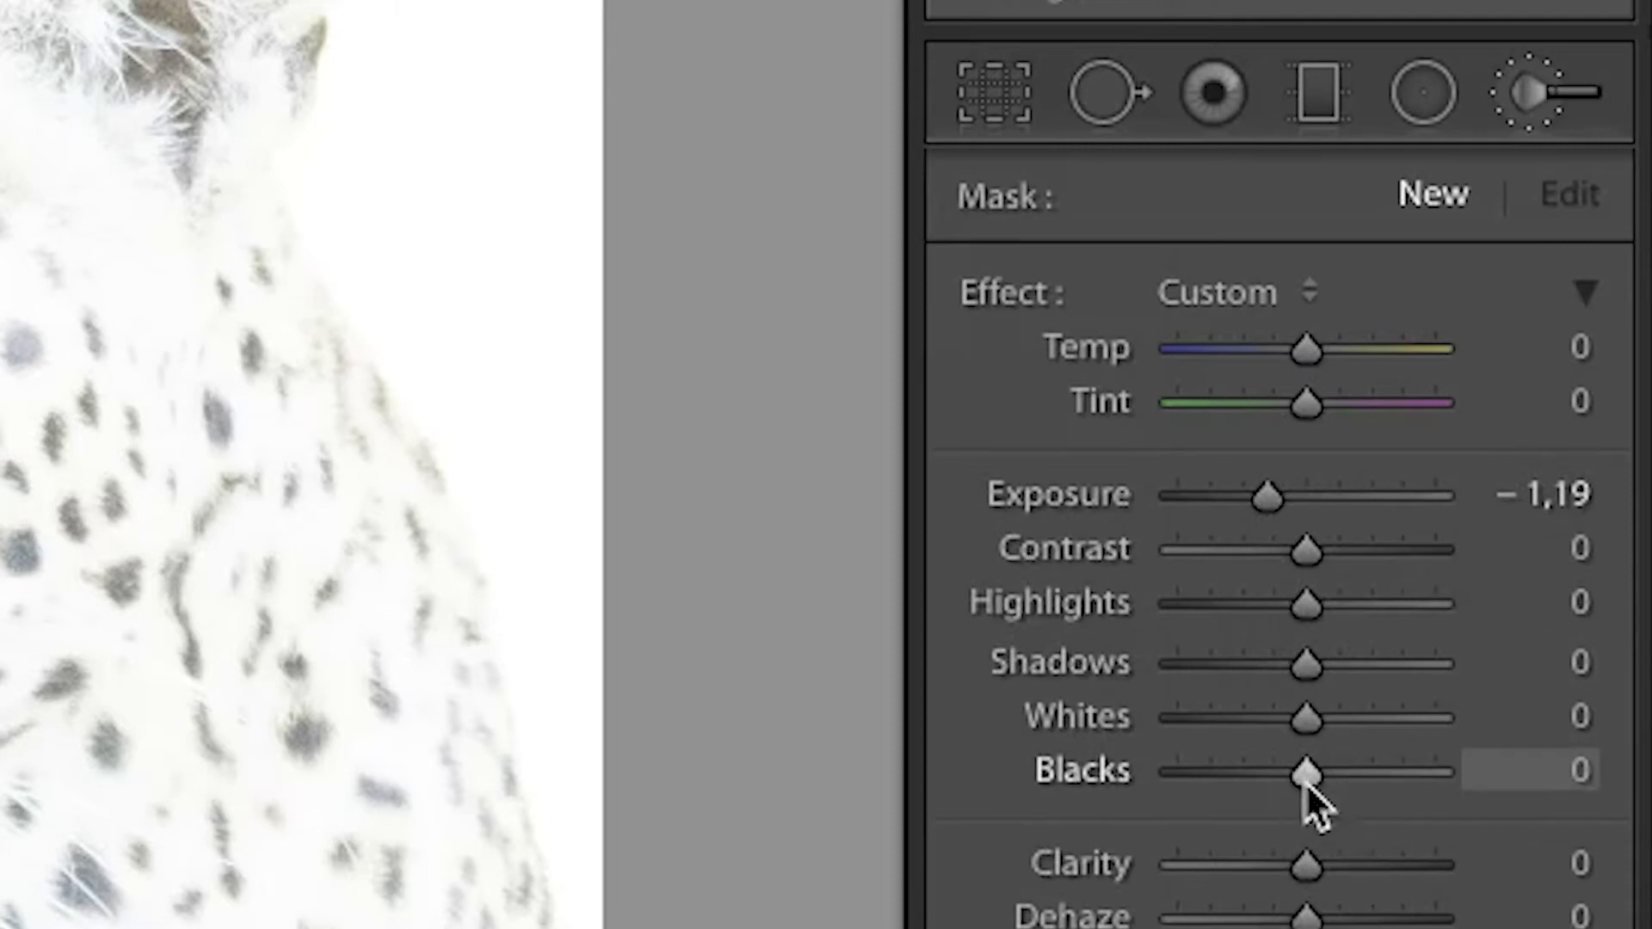
Set the new brush mask's Blacks to −50 and Exposure to −1,35, and paint over the leopard's body with a size 37 brush
{"action": "left_click_drag", "start_coordinate": [1288, 794], "coordinate": [1252, 852]}
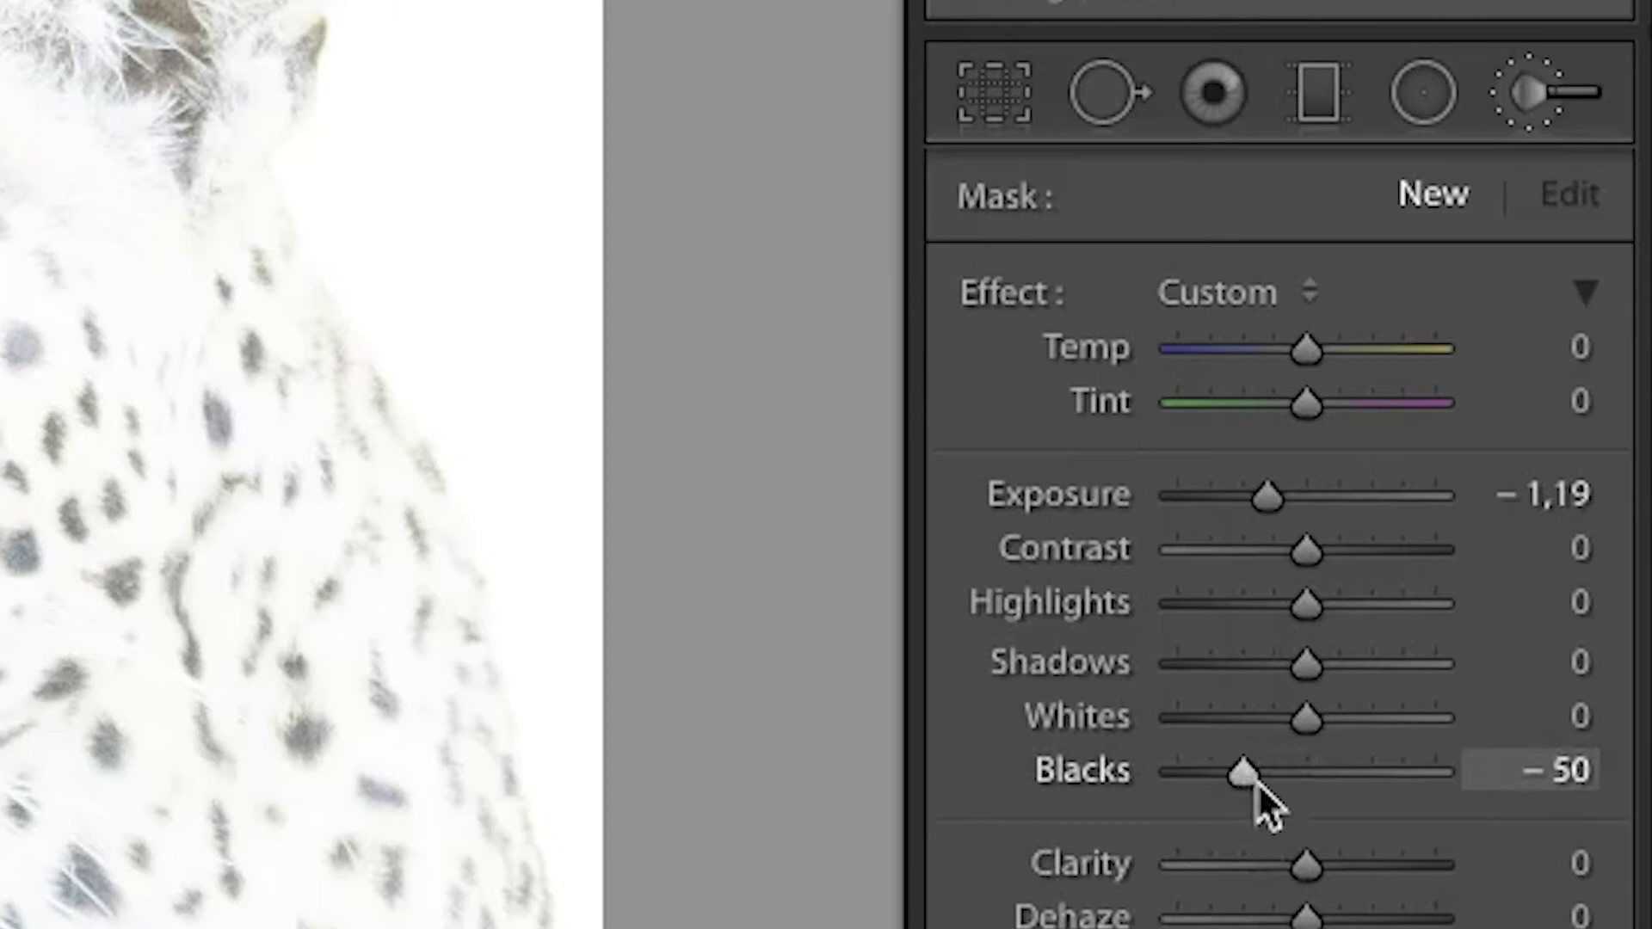
{"action": "left_click_drag", "start_coordinate": [1282, 505], "coordinate": [1274, 506]}
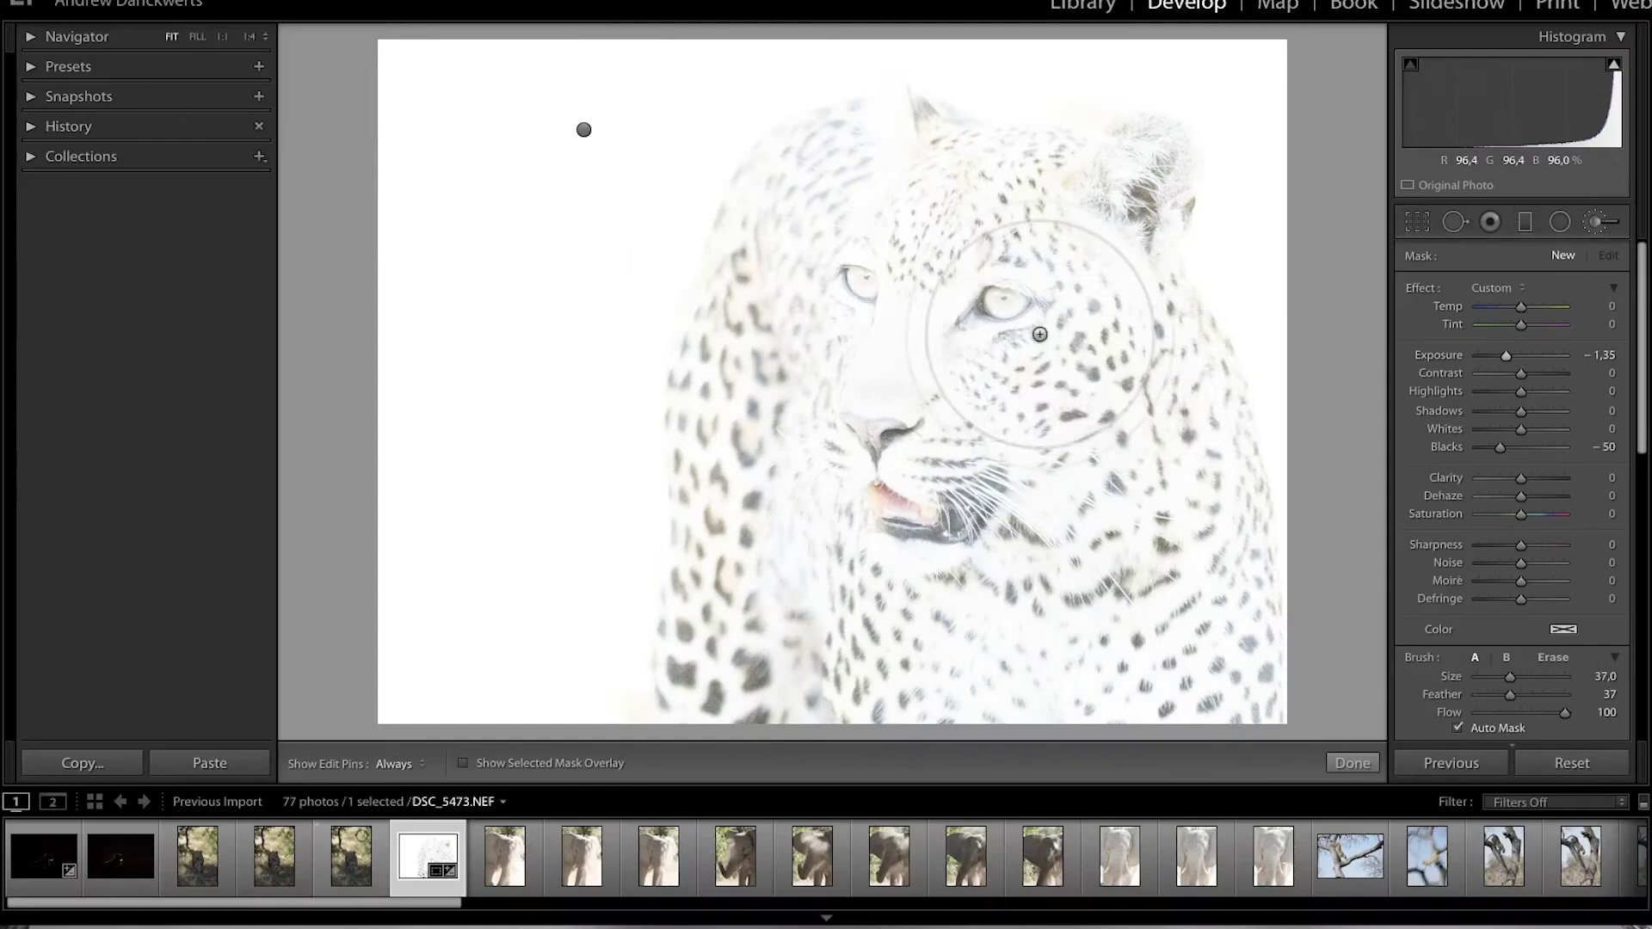
{"action": "key", "text": "h"}
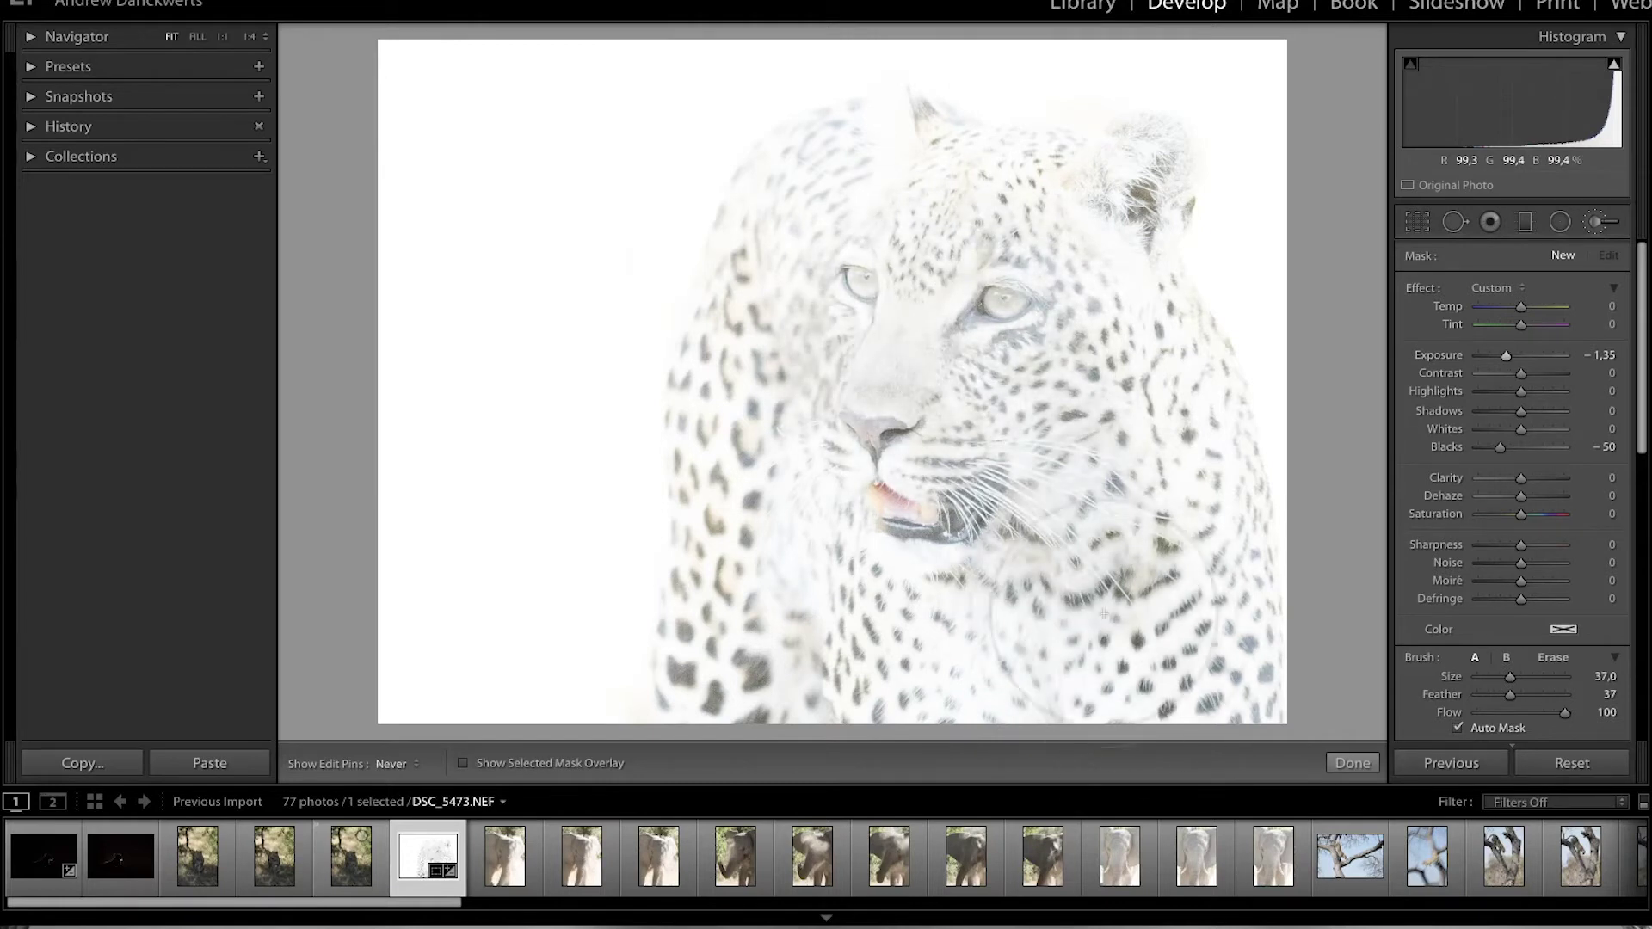
{"action": "mouse_move", "coordinate": [896, 610]}
{"action": "left_mouse_down"}
{"action": "mouse_move", "coordinate": [796, 448]}
{"action": "mouse_move", "coordinate": [860, 258]}
{"action": "mouse_move", "coordinate": [990, 219]}
{"action": "mouse_move", "coordinate": [1000, 357]}
{"action": "mouse_move", "coordinate": [1014, 297]}
{"action": "mouse_move", "coordinate": [988, 330]}
{"action": "mouse_move", "coordinate": [952, 274]}
{"action": "mouse_move", "coordinate": [846, 280]}
{"action": "mouse_move", "coordinate": [784, 489]}
{"action": "mouse_move", "coordinate": [701, 517]}
{"action": "mouse_move", "coordinate": [706, 619]}
{"action": "mouse_move", "coordinate": [766, 689]}
{"action": "left_mouse_up"}
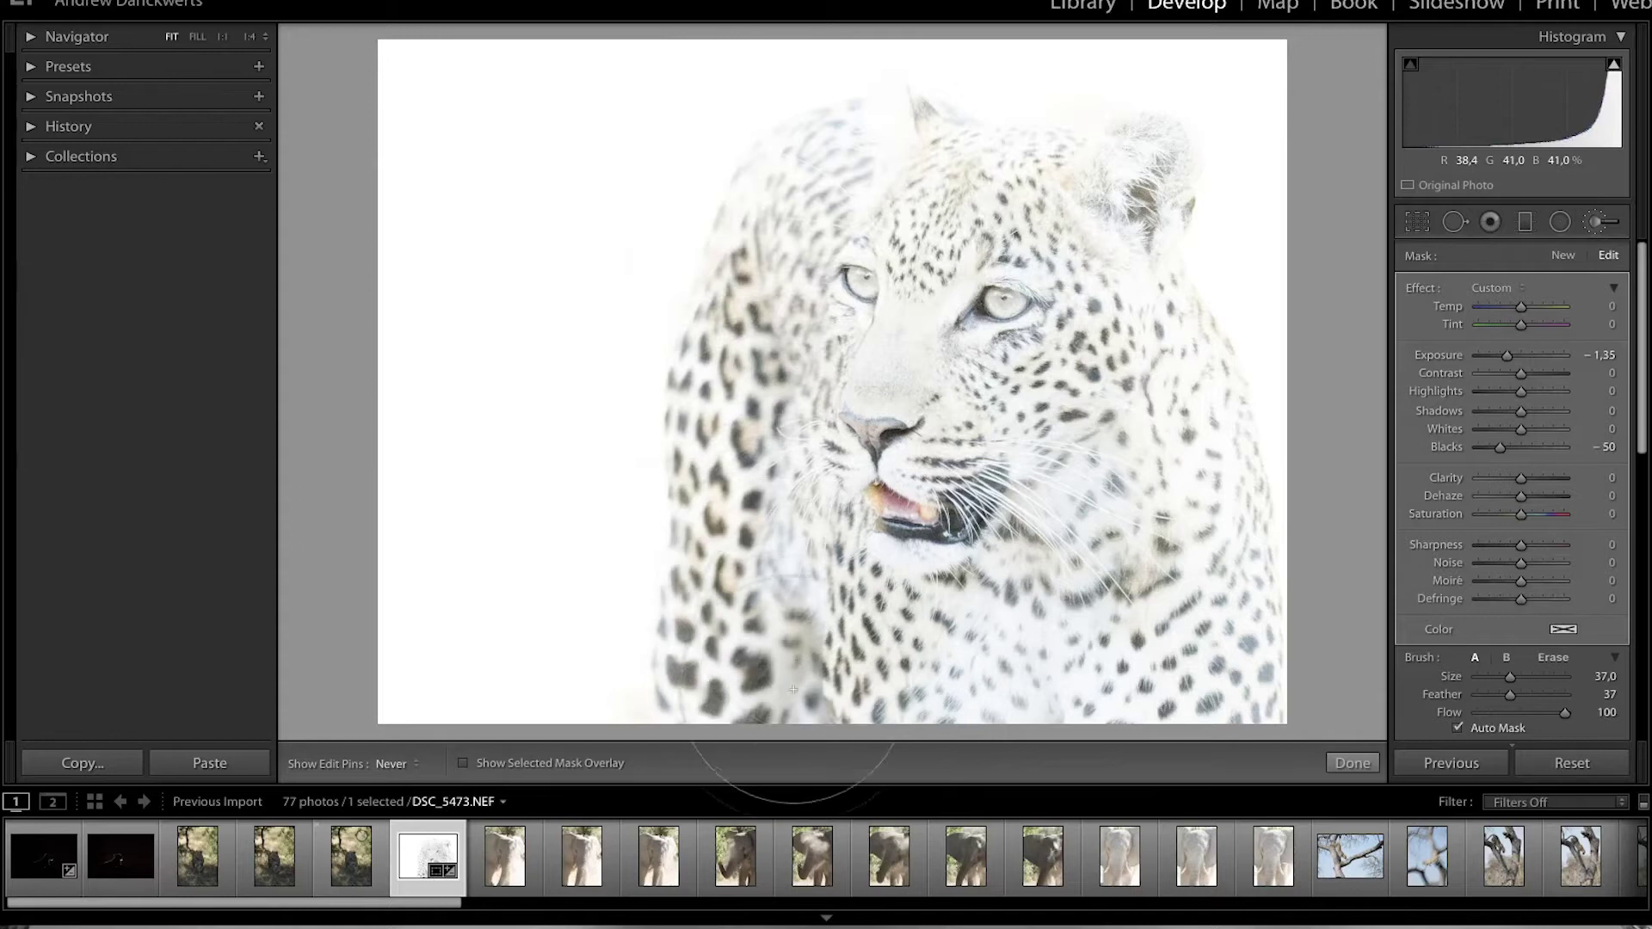
Paint the darkening mask over the leopard's face and forehead, reducing the brush size to 22 for the nose area
{"action": "mouse_move", "coordinate": [876, 462]}
{"action": "left_mouse_down"}
{"action": "mouse_move", "coordinate": [906, 277]}
{"action": "mouse_move", "coordinate": [848, 282]}
{"action": "mouse_move", "coordinate": [839, 318]}
{"action": "mouse_move", "coordinate": [925, 280]}
{"action": "left_mouse_up"}
{"action": "scroll", "coordinate": [1093, 200], "scroll_direction": "down", "scroll_amount": 5}
{"action": "mouse_move", "coordinate": [1125, 193]}
{"action": "left_mouse_down"}
{"action": "mouse_move", "coordinate": [1124, 222]}
{"action": "mouse_move", "coordinate": [1089, 239]}
{"action": "mouse_move", "coordinate": [998, 172]}
{"action": "mouse_move", "coordinate": [904, 198]}
{"action": "mouse_move", "coordinate": [921, 155]}
{"action": "mouse_move", "coordinate": [846, 173]}
{"action": "mouse_move", "coordinate": [878, 159]}
{"action": "mouse_move", "coordinate": [845, 204]}
{"action": "left_mouse_up"}
{"action": "key", "text": "bracketleft"}
{"action": "mouse_move", "coordinate": [930, 239]}
{"action": "left_mouse_down"}
{"action": "mouse_move", "coordinate": [1048, 197]}
{"action": "mouse_move", "coordinate": [880, 177]}
{"action": "mouse_move", "coordinate": [896, 384]}
{"action": "mouse_move", "coordinate": [938, 355]}
{"action": "left_mouse_up"}
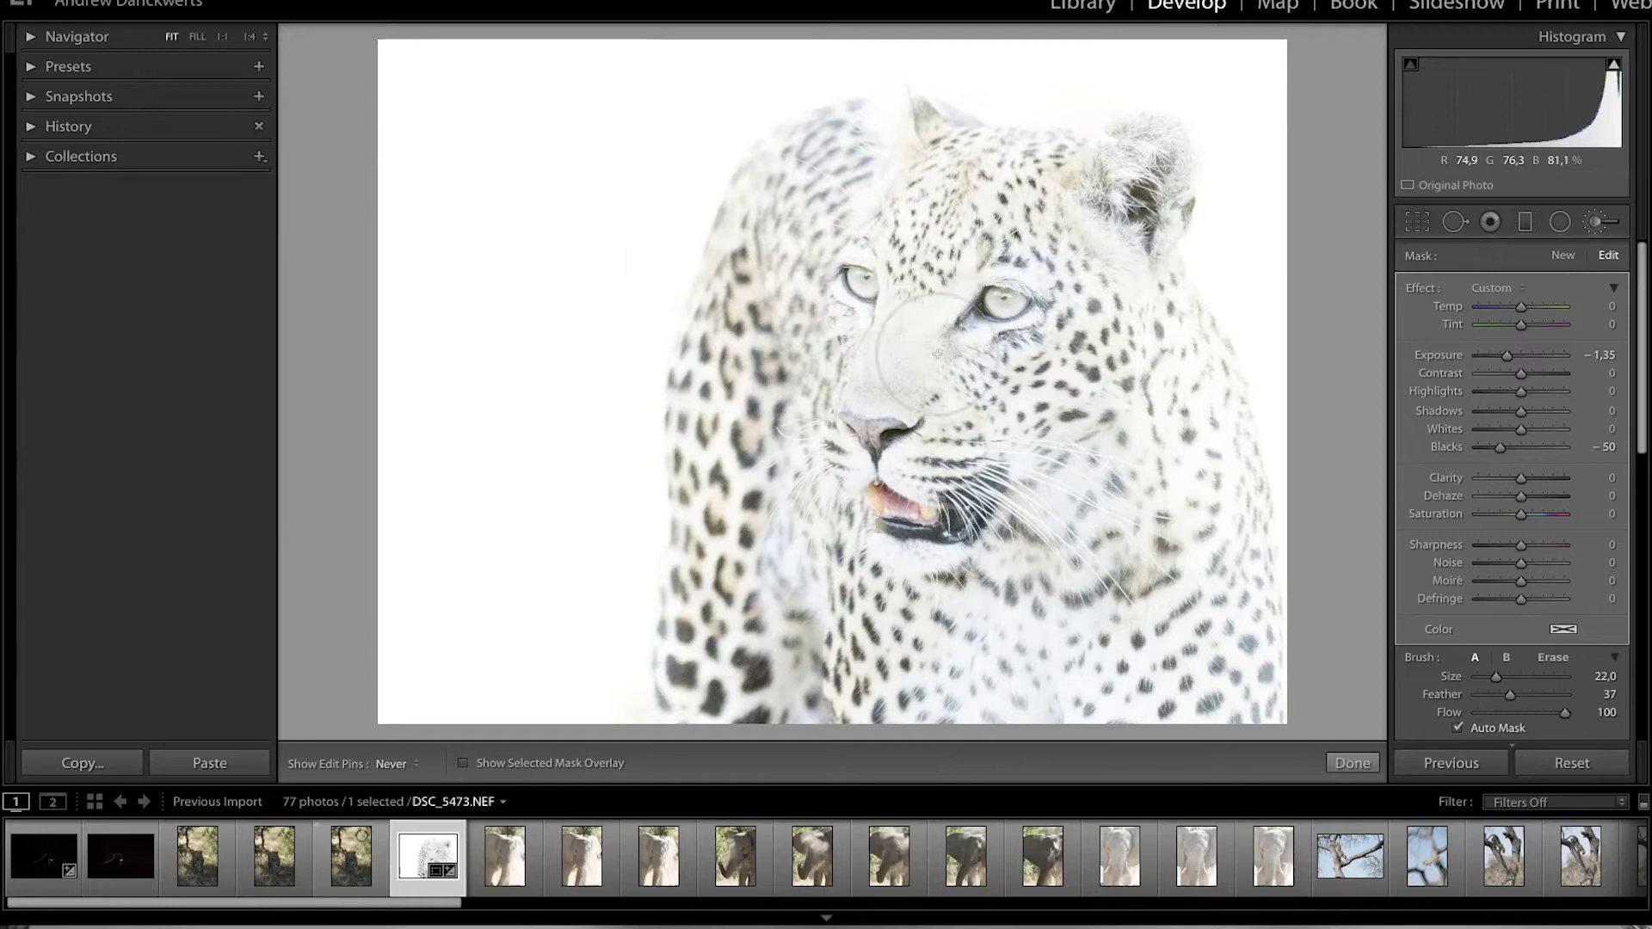
Show the edit pins and adjust the leopard mask to Exposure −1,81, Blacks 0 and Clarity 44
{"action": "key", "text": "h"}
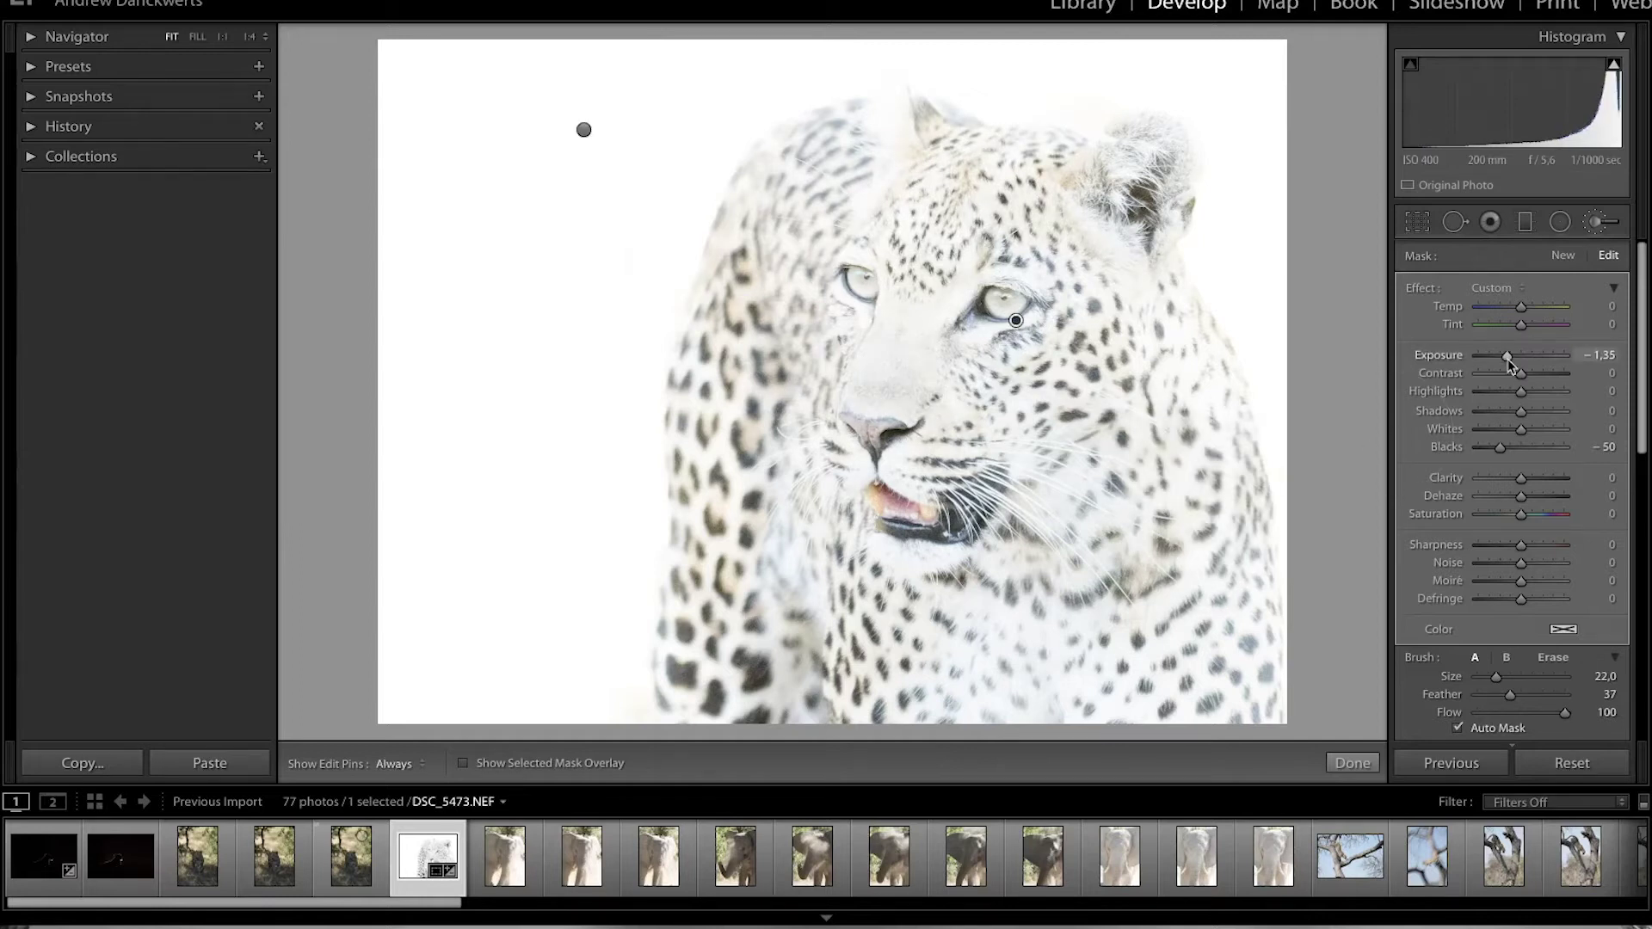
{"action": "left_click_drag", "start_coordinate": [1505, 365], "coordinate": [1501, 365]}
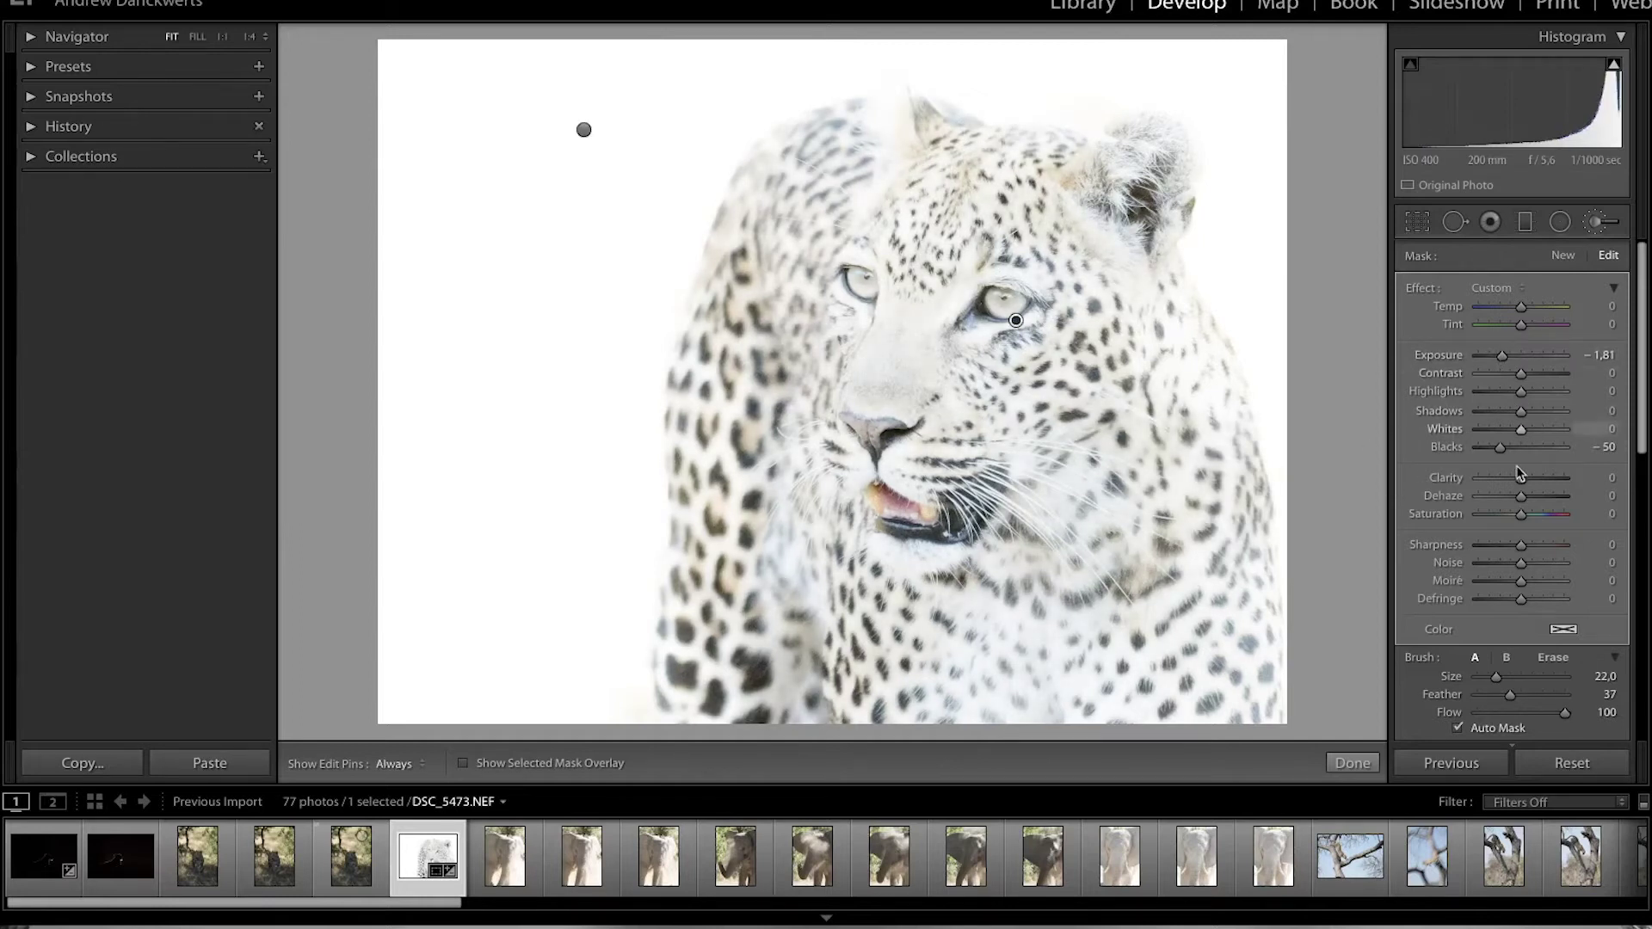
{"action": "double_click", "coordinate": [1501, 449]}
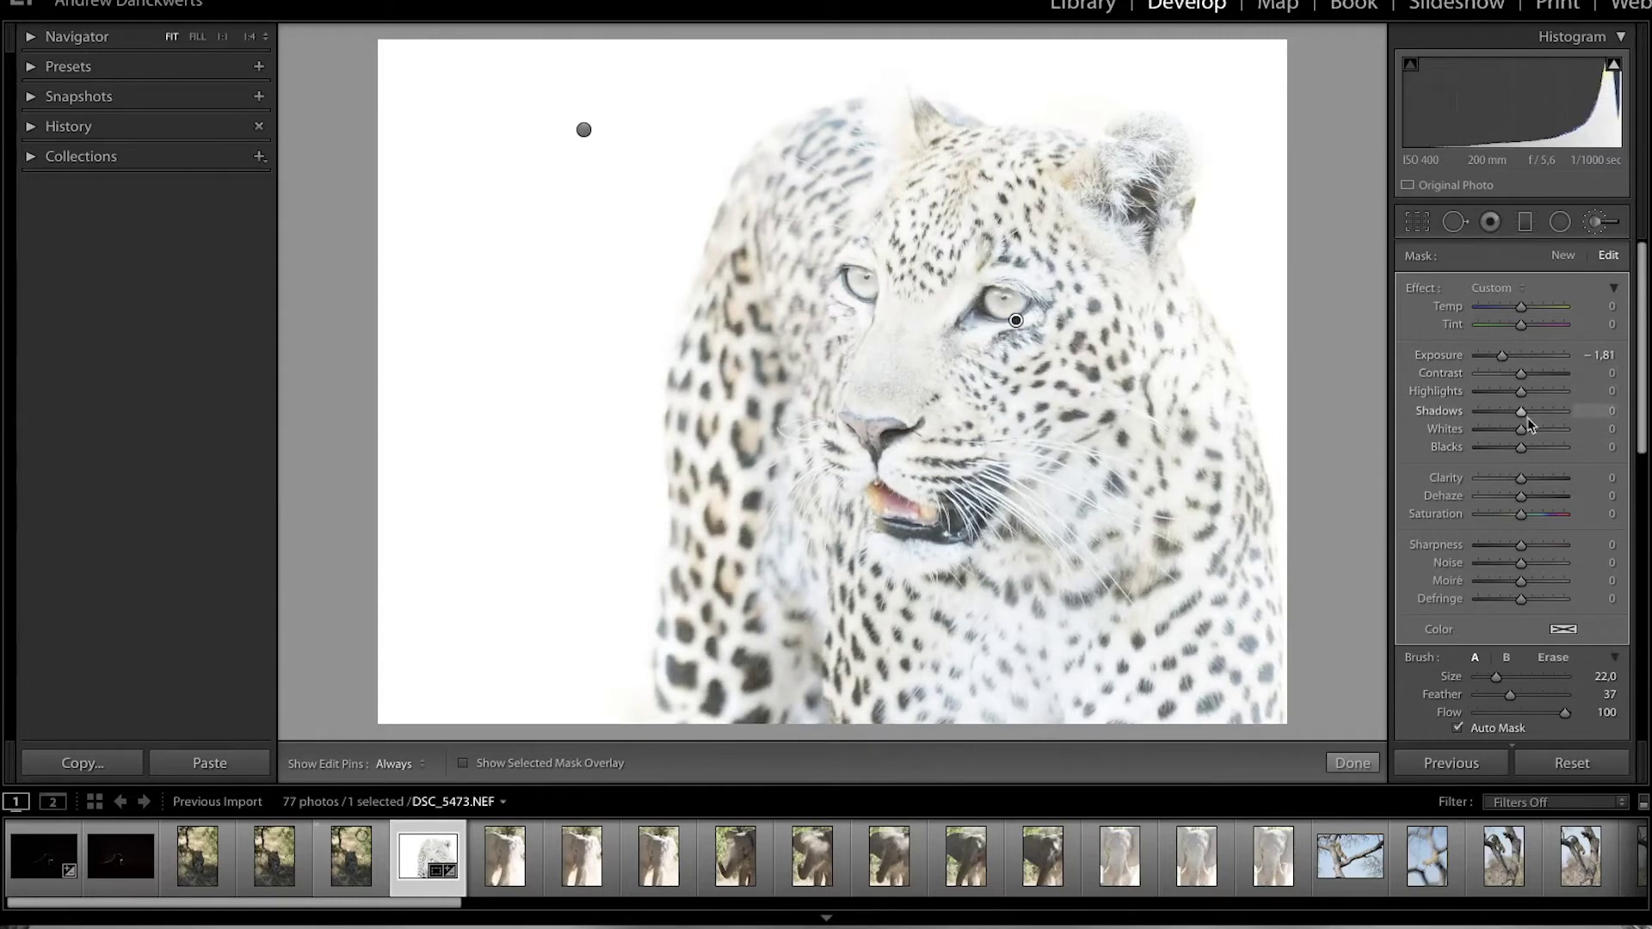
{"action": "left_click_drag", "start_coordinate": [1524, 482], "coordinate": [1538, 488]}
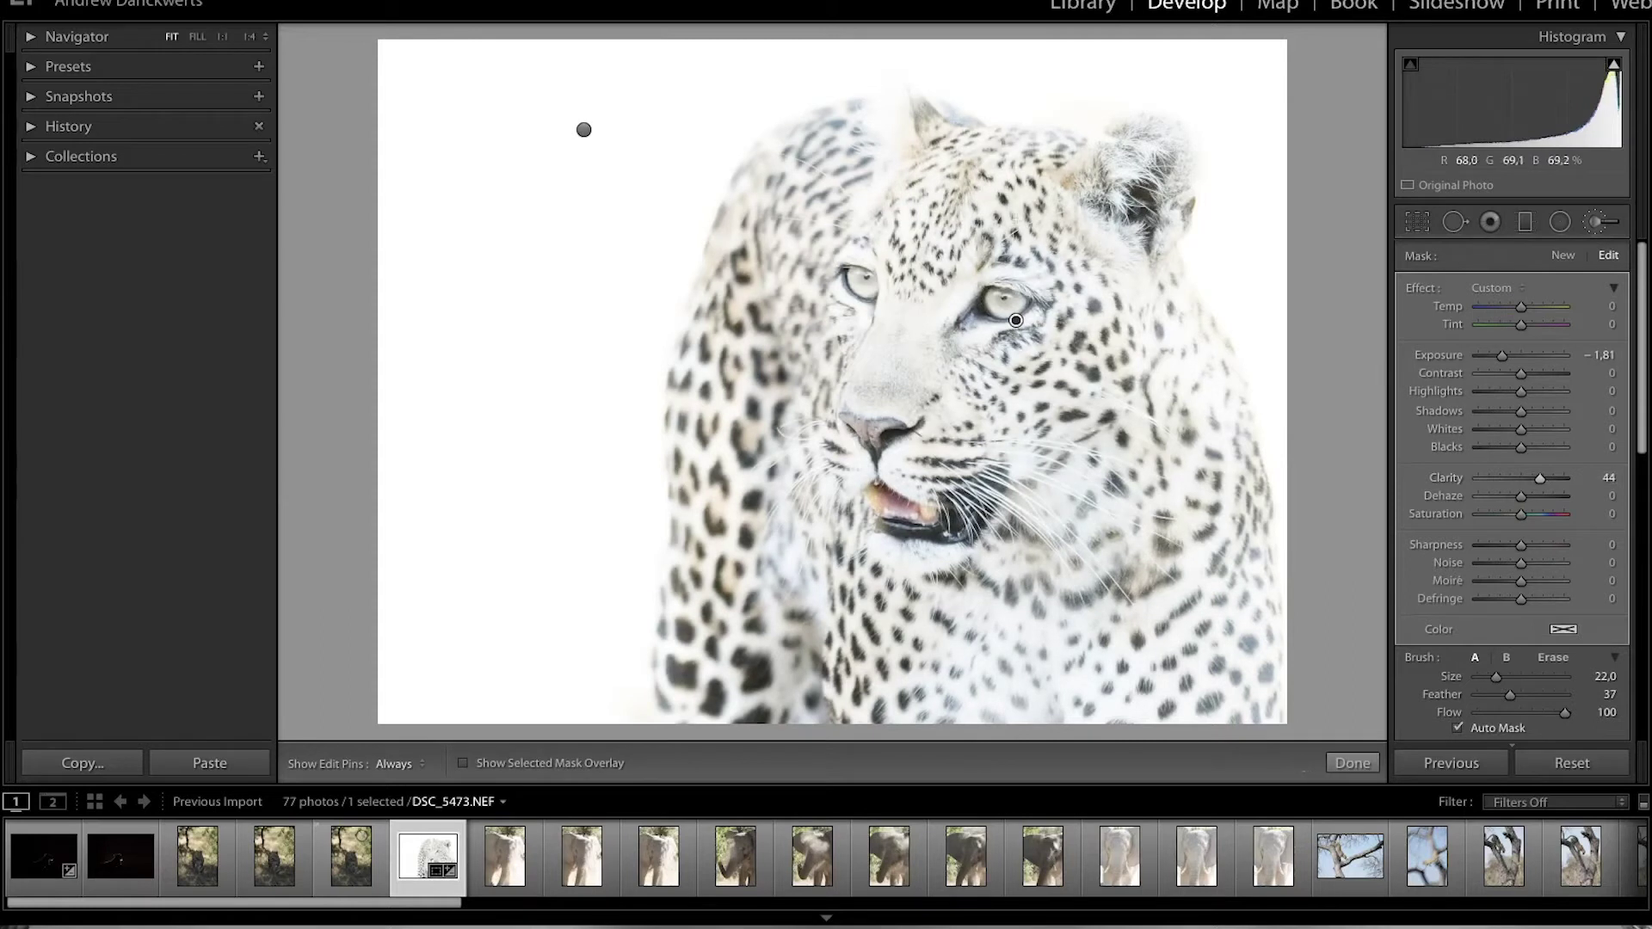
Extend the mask over the leopard's chest, neck and cheek with a size 18 brush while the edit pins are hidden
{"action": "key", "text": "h"}
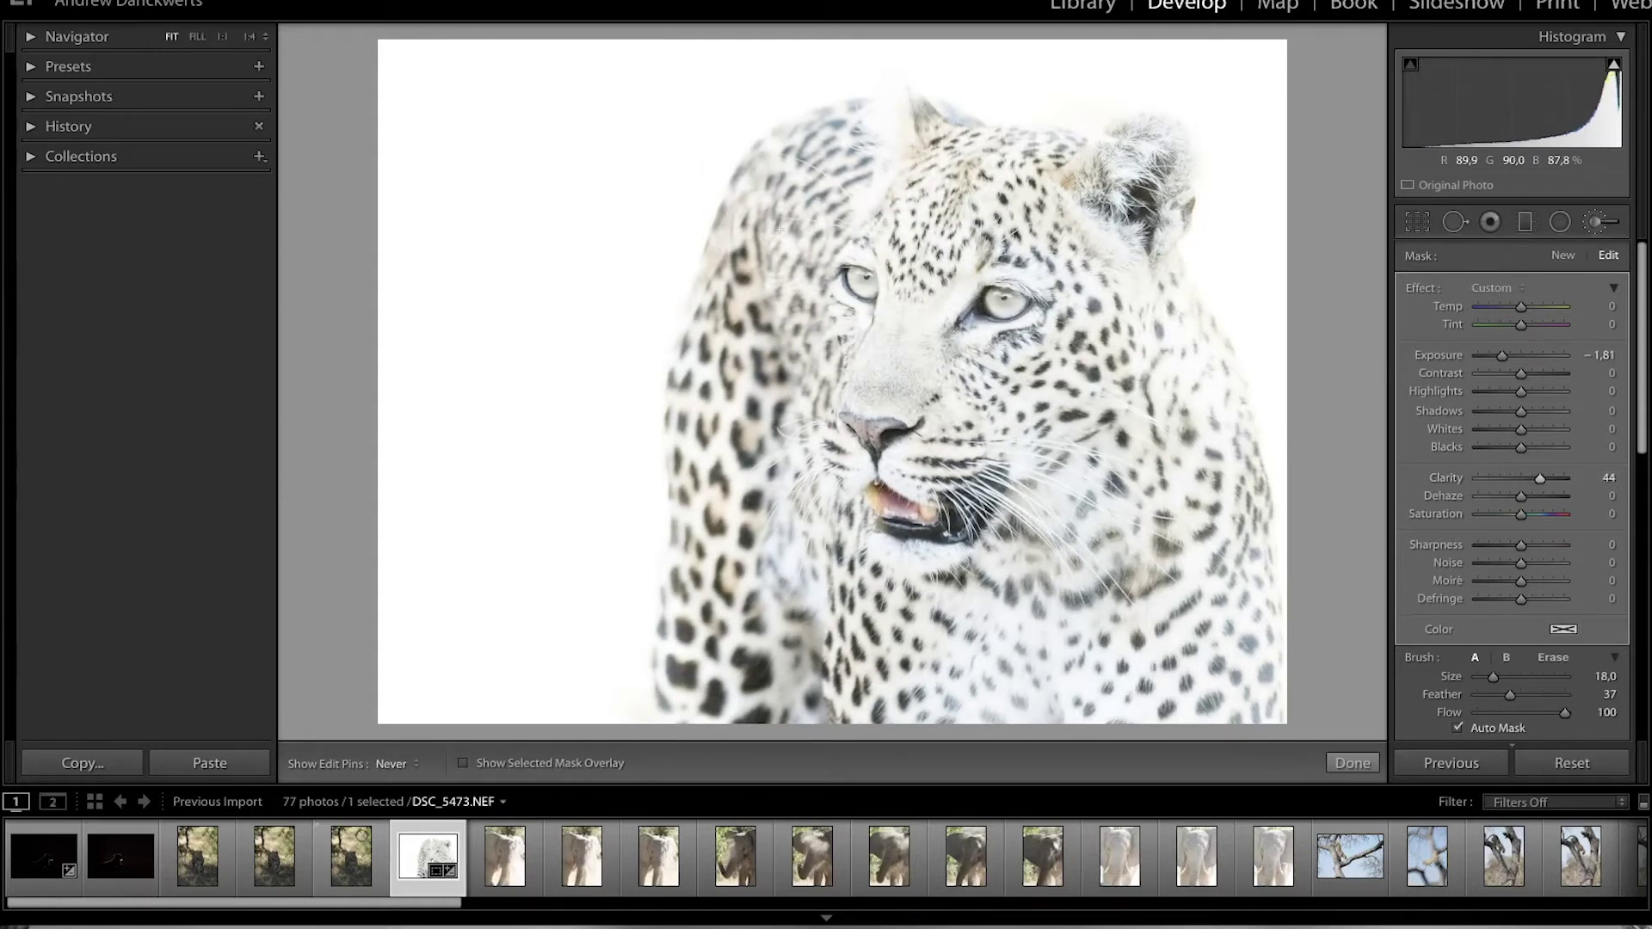
{"action": "mouse_move", "coordinate": [1040, 590]}
{"action": "left_mouse_down"}
{"action": "mouse_move", "coordinate": [1110, 575]}
{"action": "mouse_move", "coordinate": [1239, 658]}
{"action": "mouse_move", "coordinate": [1124, 436]}
{"action": "mouse_move", "coordinate": [1193, 538]}
{"action": "left_mouse_up"}
{"action": "mouse_move", "coordinate": [1169, 385]}
{"action": "left_mouse_down"}
{"action": "mouse_move", "coordinate": [1191, 385]}
{"action": "mouse_move", "coordinate": [1120, 315]}
{"action": "left_mouse_up"}
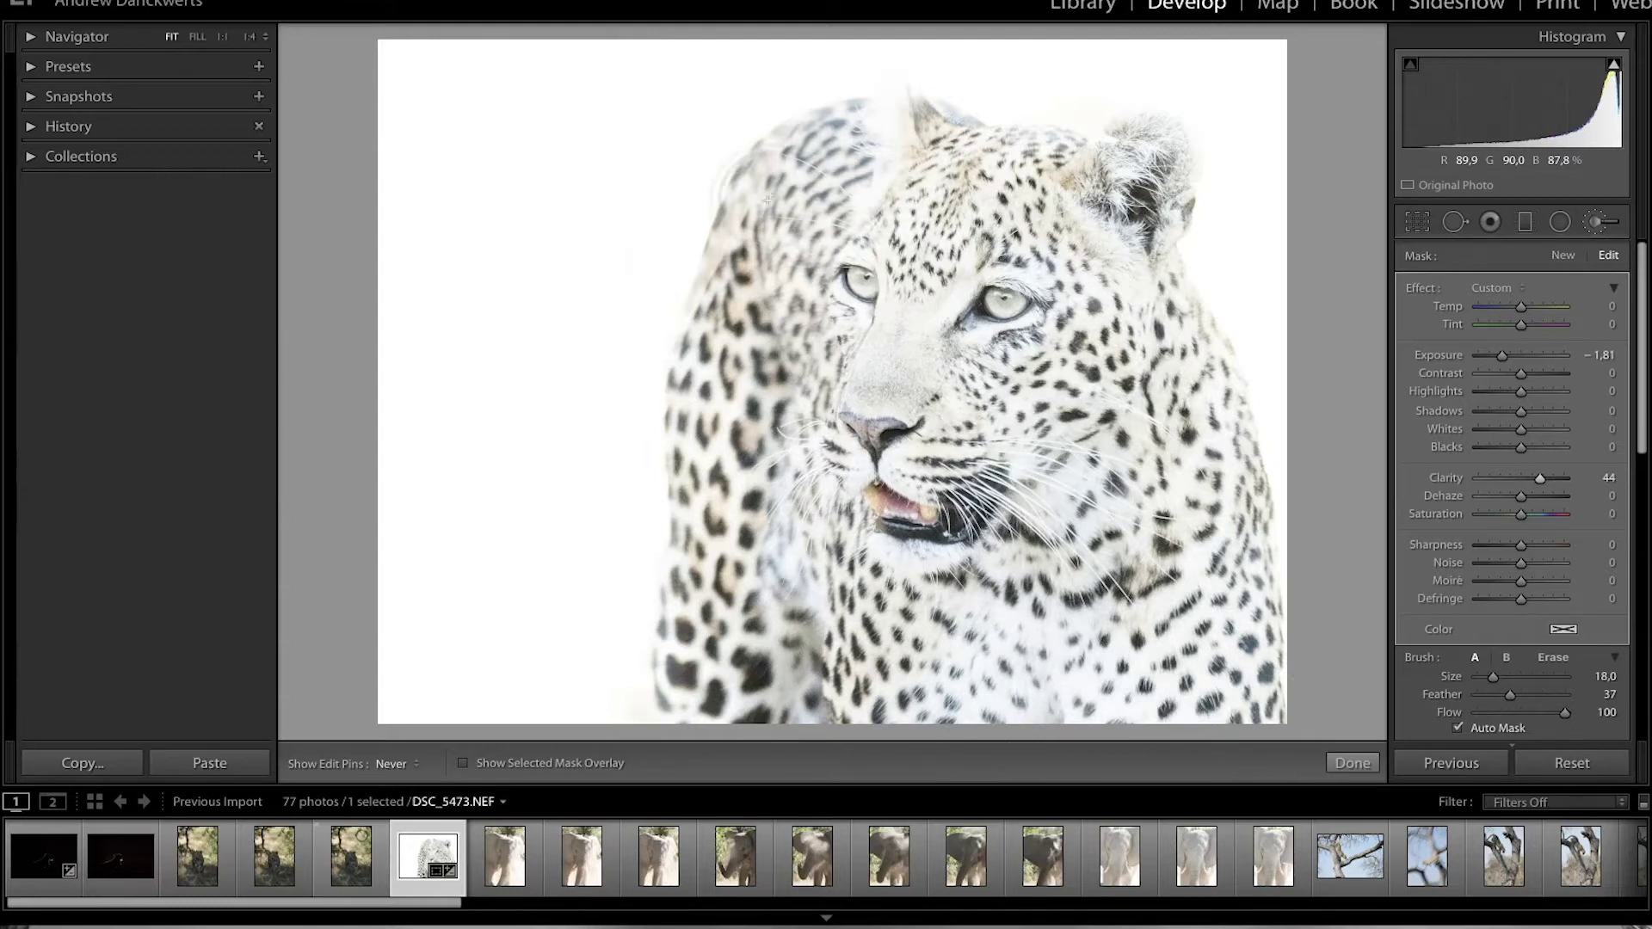
{"action": "key", "text": "h"}
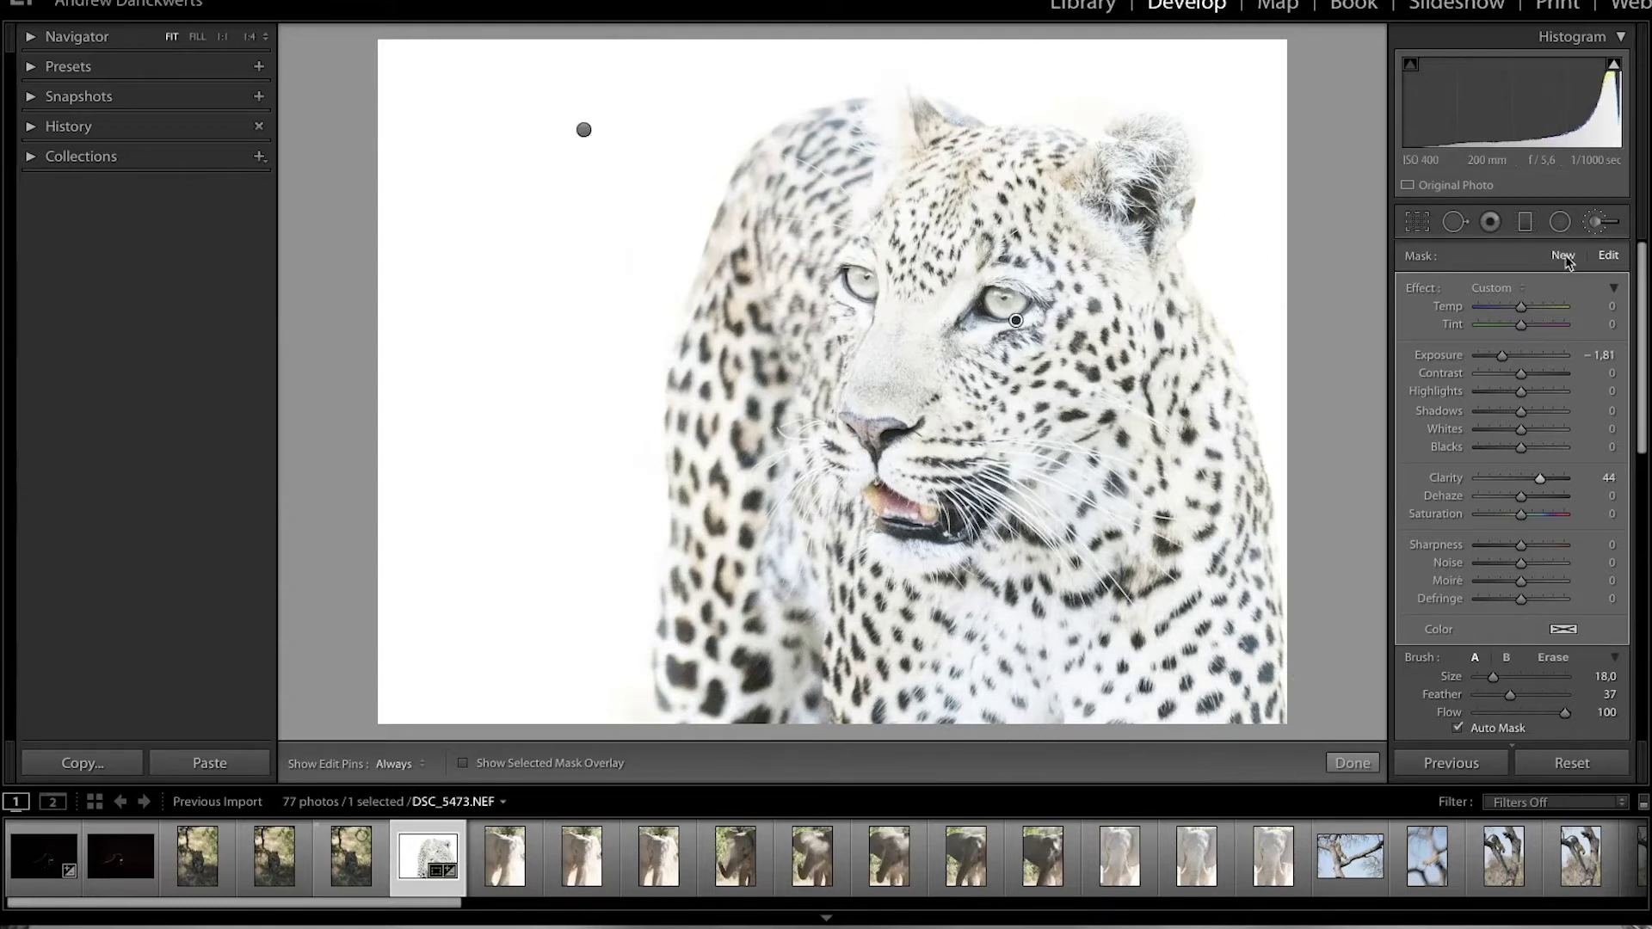
Start another brush mask with Exposure −1,75 and Blacks −50 and paint over the leopard's face and forehead with a size 18 brush
{"action": "left_click", "coordinate": [1564, 257]}
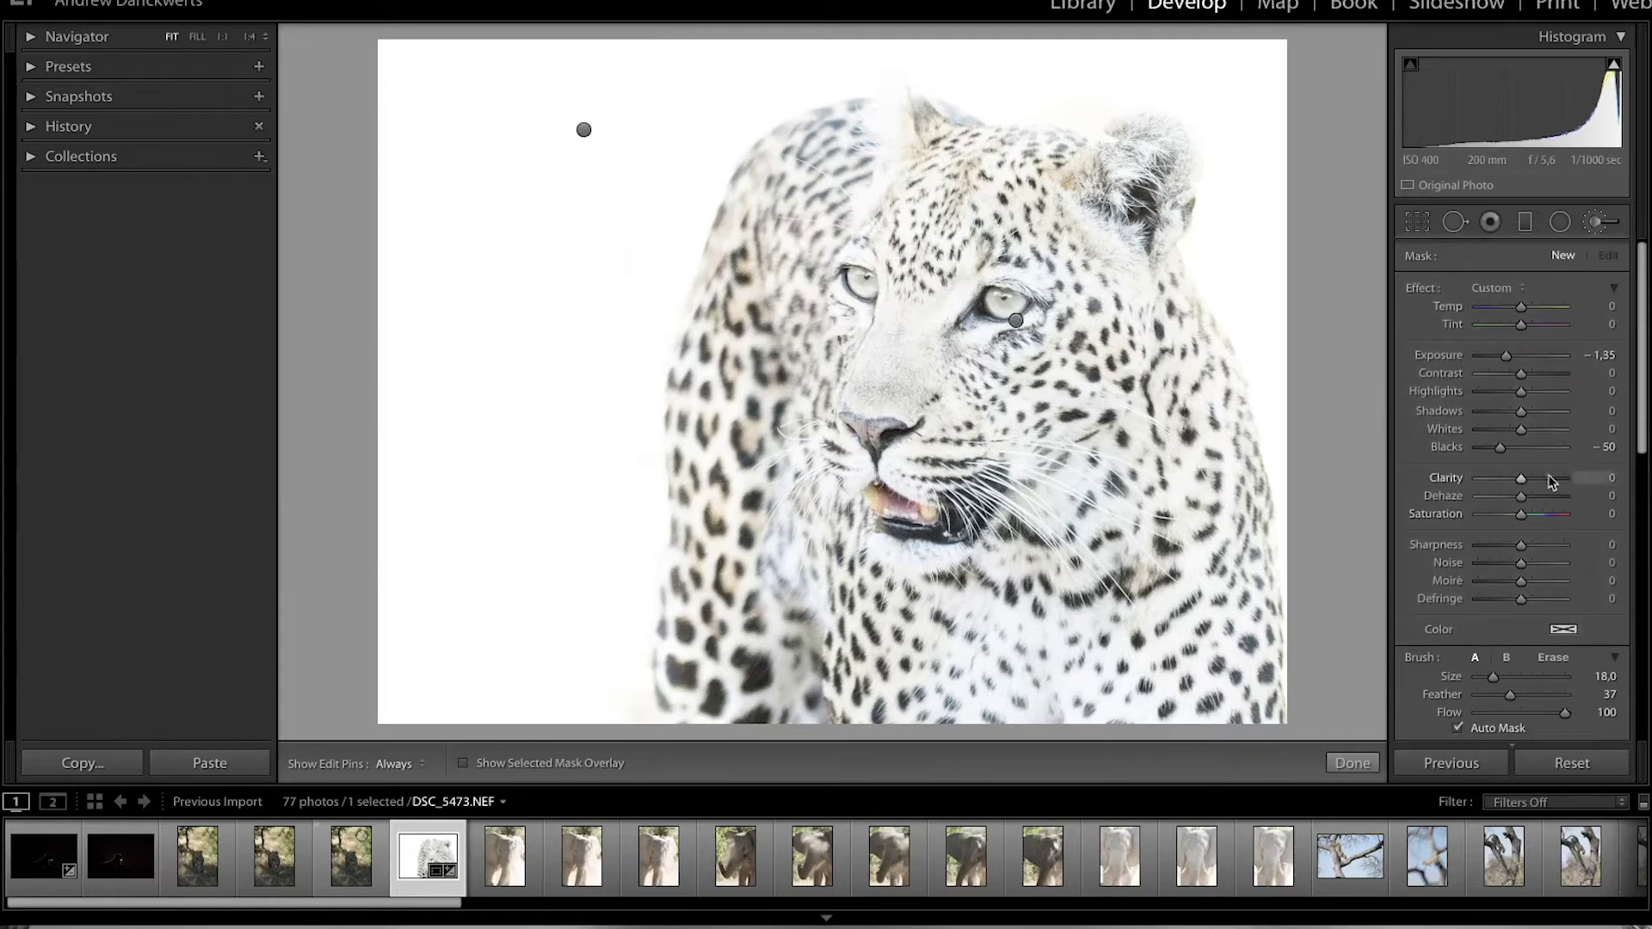
{"action": "key", "text": "h"}
{"action": "mouse_move", "coordinate": [939, 317]}
{"action": "left_mouse_down"}
{"action": "mouse_move", "coordinate": [933, 297]}
{"action": "mouse_move", "coordinate": [889, 417]}
{"action": "mouse_move", "coordinate": [1002, 314]}
{"action": "mouse_move", "coordinate": [1067, 344]}
{"action": "mouse_move", "coordinate": [1130, 207]}
{"action": "mouse_move", "coordinate": [908, 168]}
{"action": "left_mouse_up"}
{"action": "mouse_move", "coordinate": [933, 254]}
{"action": "left_mouse_down"}
{"action": "mouse_move", "coordinate": [886, 138]}
{"action": "mouse_move", "coordinate": [861, 185]}
{"action": "mouse_move", "coordinate": [801, 163]}
{"action": "mouse_move", "coordinate": [744, 366]}
{"action": "mouse_move", "coordinate": [732, 703]}
{"action": "mouse_move", "coordinate": [796, 301]}
{"action": "mouse_move", "coordinate": [844, 482]}
{"action": "mouse_move", "coordinate": [860, 448]}
{"action": "mouse_move", "coordinate": [904, 550]}
{"action": "mouse_move", "coordinate": [906, 658]}
{"action": "mouse_move", "coordinate": [972, 688]}
{"action": "mouse_move", "coordinate": [1110, 662]}
{"action": "mouse_move", "coordinate": [1221, 697]}
{"action": "mouse_move", "coordinate": [1247, 680]}
{"action": "mouse_move", "coordinate": [1172, 446]}
{"action": "mouse_move", "coordinate": [1192, 344]}
{"action": "mouse_move", "coordinate": [1119, 275]}
{"action": "mouse_move", "coordinate": [1129, 291]}
{"action": "left_mouse_up"}
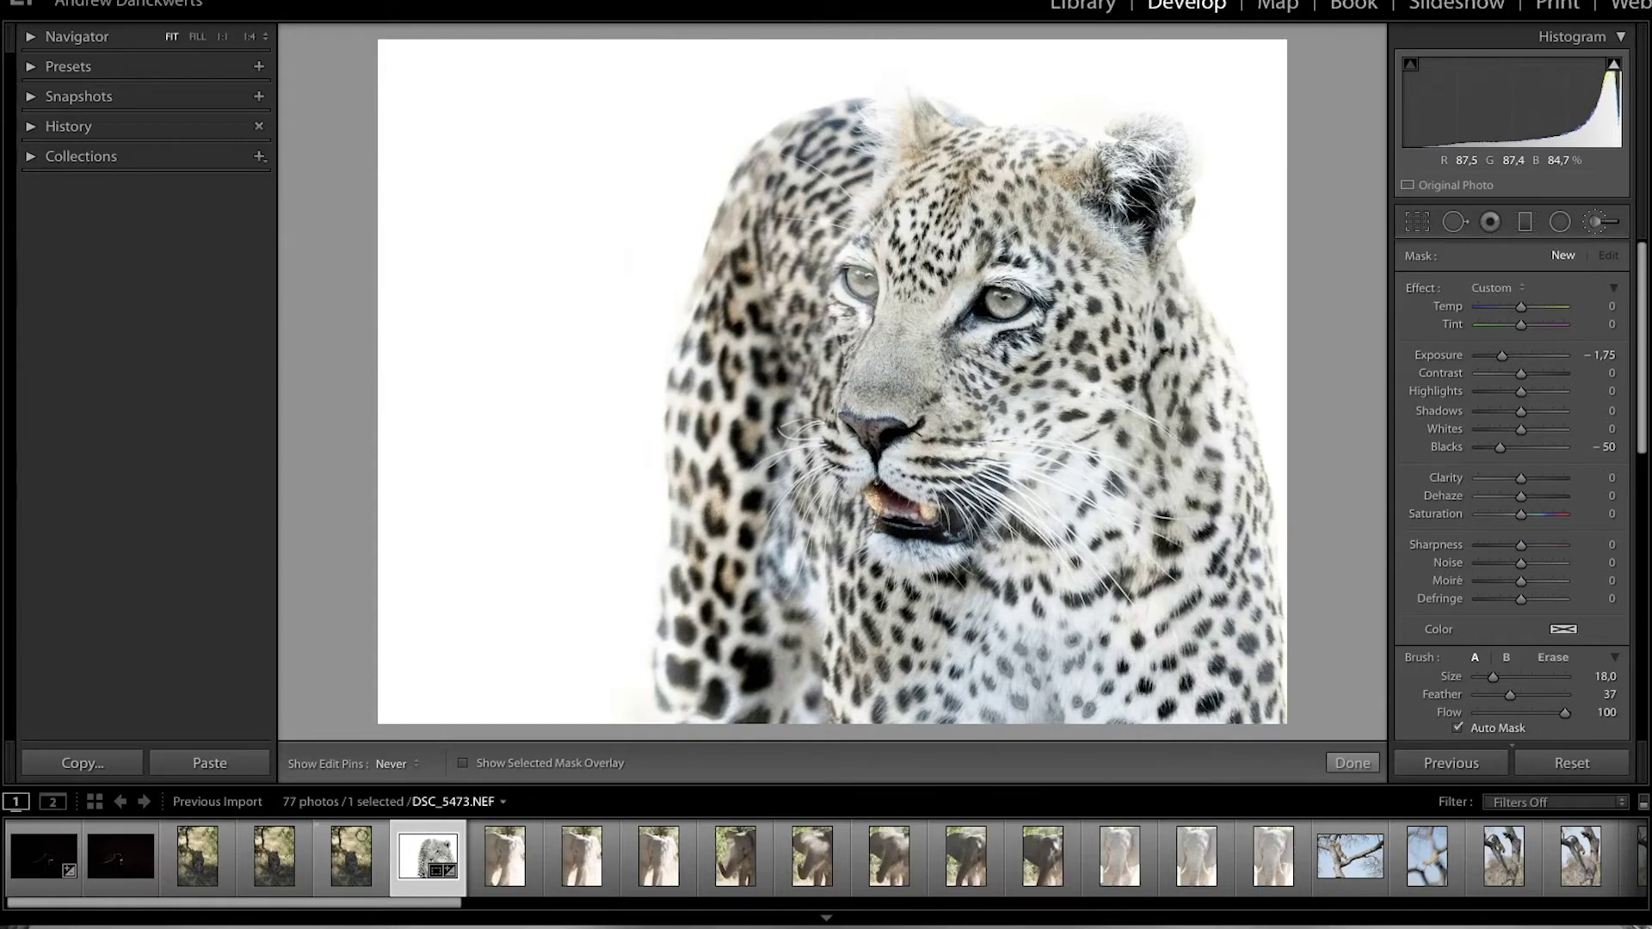
{"action": "left_click_drag", "start_coordinate": [1073, 185], "coordinate": [932, 172]}
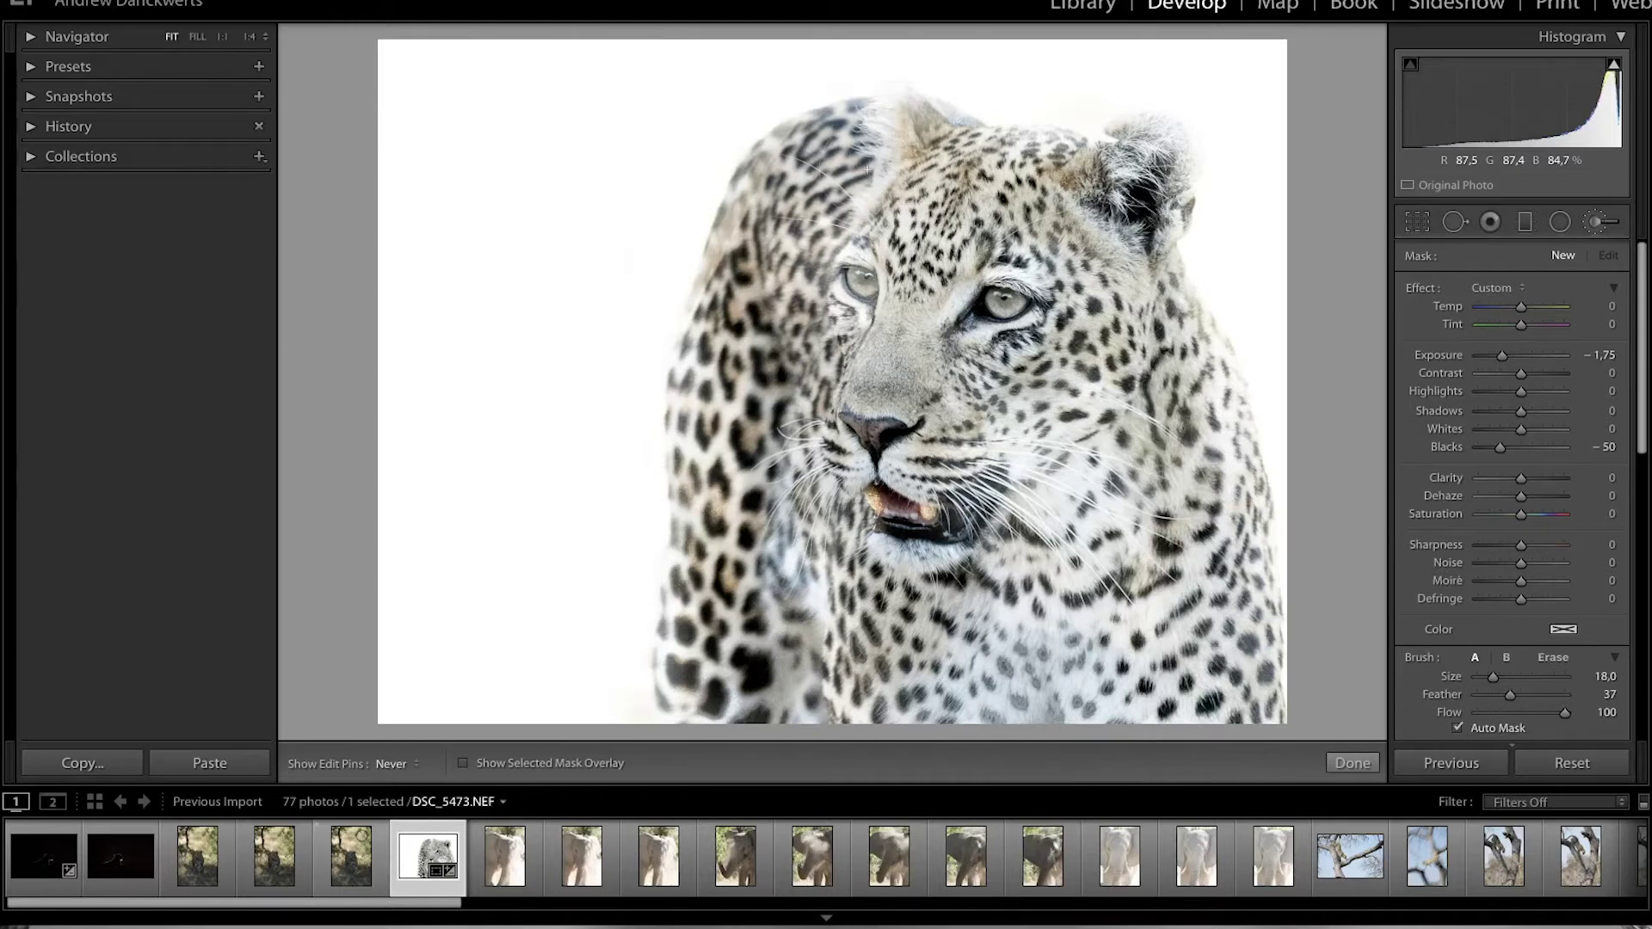
Paint the second darkening mask down the leopard's cheek and muzzle and across its chest and shoulder
{"action": "mouse_move", "coordinate": [1062, 287]}
{"action": "left_mouse_down"}
{"action": "mouse_move", "coordinate": [1095, 741]}
{"action": "mouse_move", "coordinate": [1098, 555]}
{"action": "mouse_move", "coordinate": [1023, 629]}
{"action": "mouse_move", "coordinate": [1028, 457]}
{"action": "mouse_move", "coordinate": [998, 408]}
{"action": "mouse_move", "coordinate": [880, 406]}
{"action": "mouse_move", "coordinate": [934, 663]}
{"action": "mouse_move", "coordinate": [993, 629]}
{"action": "mouse_move", "coordinate": [1019, 706]}
{"action": "left_mouse_up"}
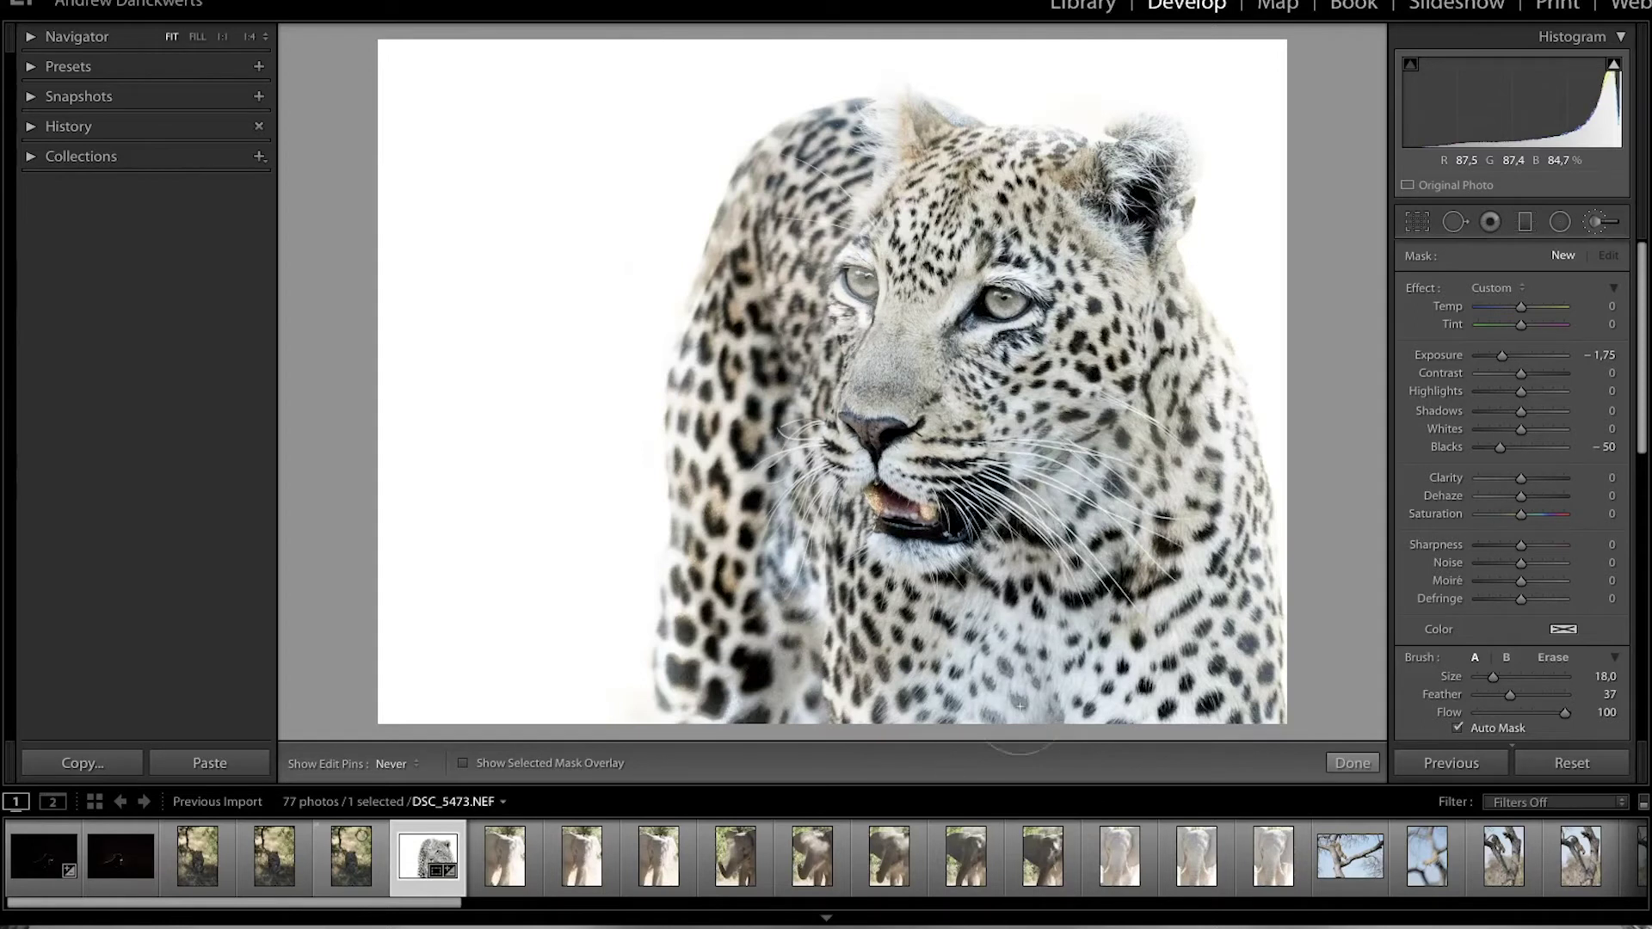
{"action": "mouse_move", "coordinate": [835, 512]}
{"action": "left_mouse_down"}
{"action": "mouse_move", "coordinate": [820, 659]}
{"action": "mouse_move", "coordinate": [1000, 320]}
{"action": "left_mouse_up"}
{"action": "mouse_move", "coordinate": [847, 678]}
{"action": "left_mouse_down"}
{"action": "mouse_move", "coordinate": [865, 701]}
{"action": "mouse_move", "coordinate": [1205, 611]}
{"action": "mouse_move", "coordinate": [1203, 568]}
{"action": "mouse_move", "coordinate": [1236, 575]}
{"action": "left_mouse_up"}
{"action": "mouse_move", "coordinate": [1265, 716]}
{"action": "left_mouse_down"}
{"action": "mouse_move", "coordinate": [1219, 469]}
{"action": "mouse_move", "coordinate": [1158, 368]}
{"action": "mouse_move", "coordinate": [1151, 310]}
{"action": "mouse_move", "coordinate": [1175, 368]}
{"action": "left_mouse_up"}
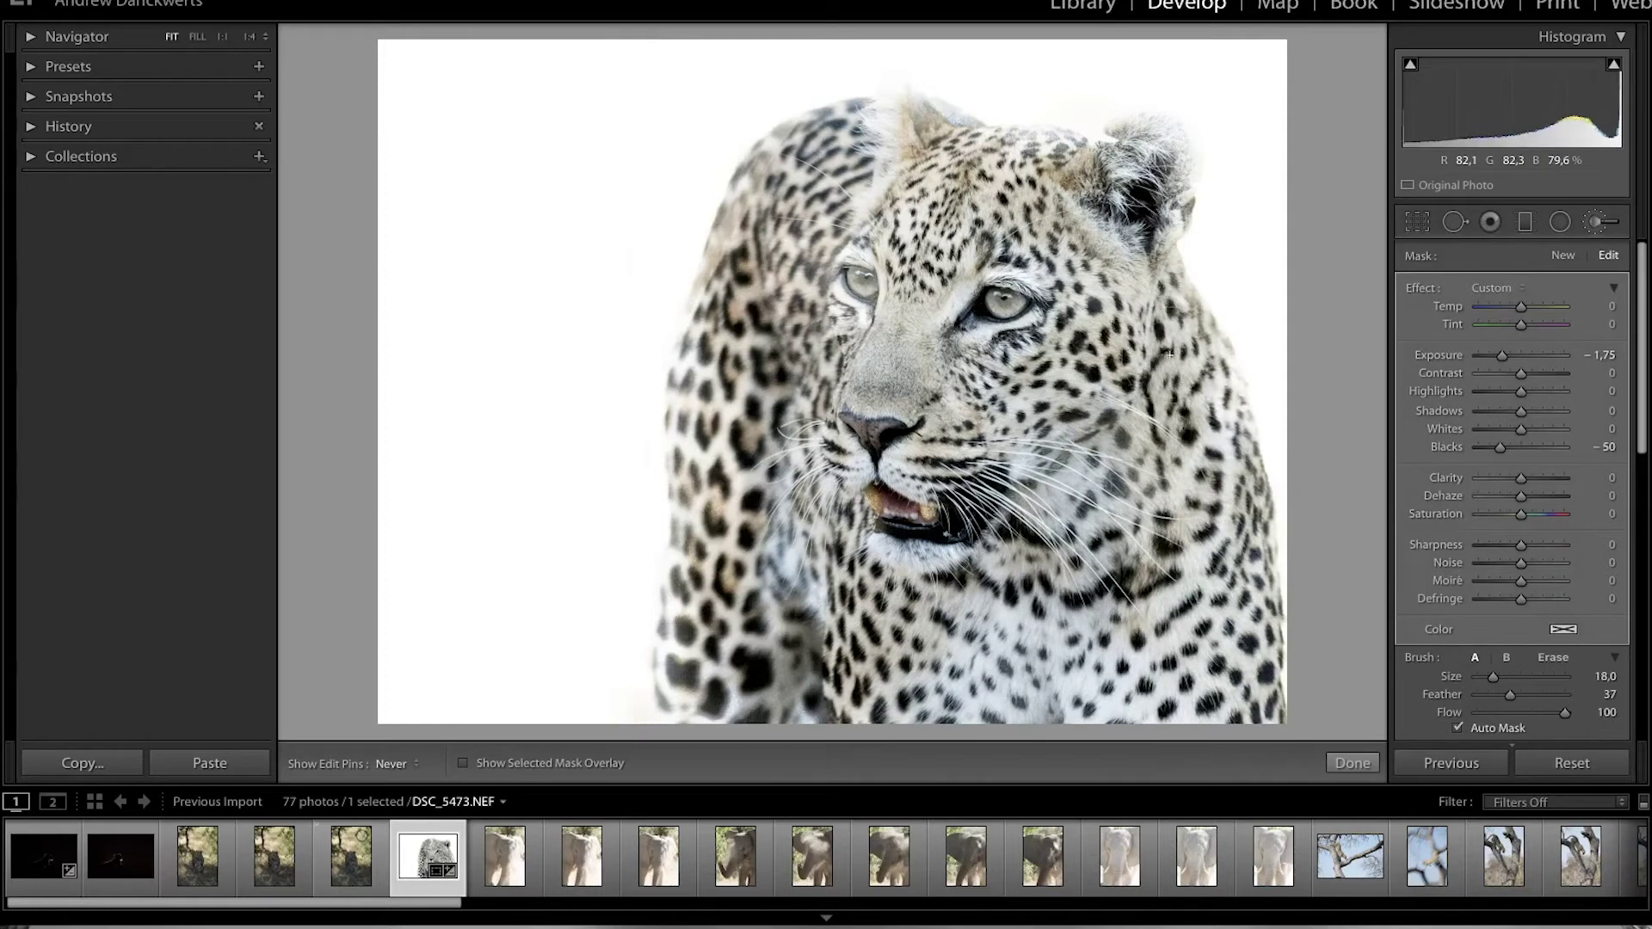
Paint the mask over the leopard's ears, back and rear flank, and finish the Adjustment Brush edit
{"action": "left_click_drag", "start_coordinate": [1134, 197], "coordinate": [1153, 161]}
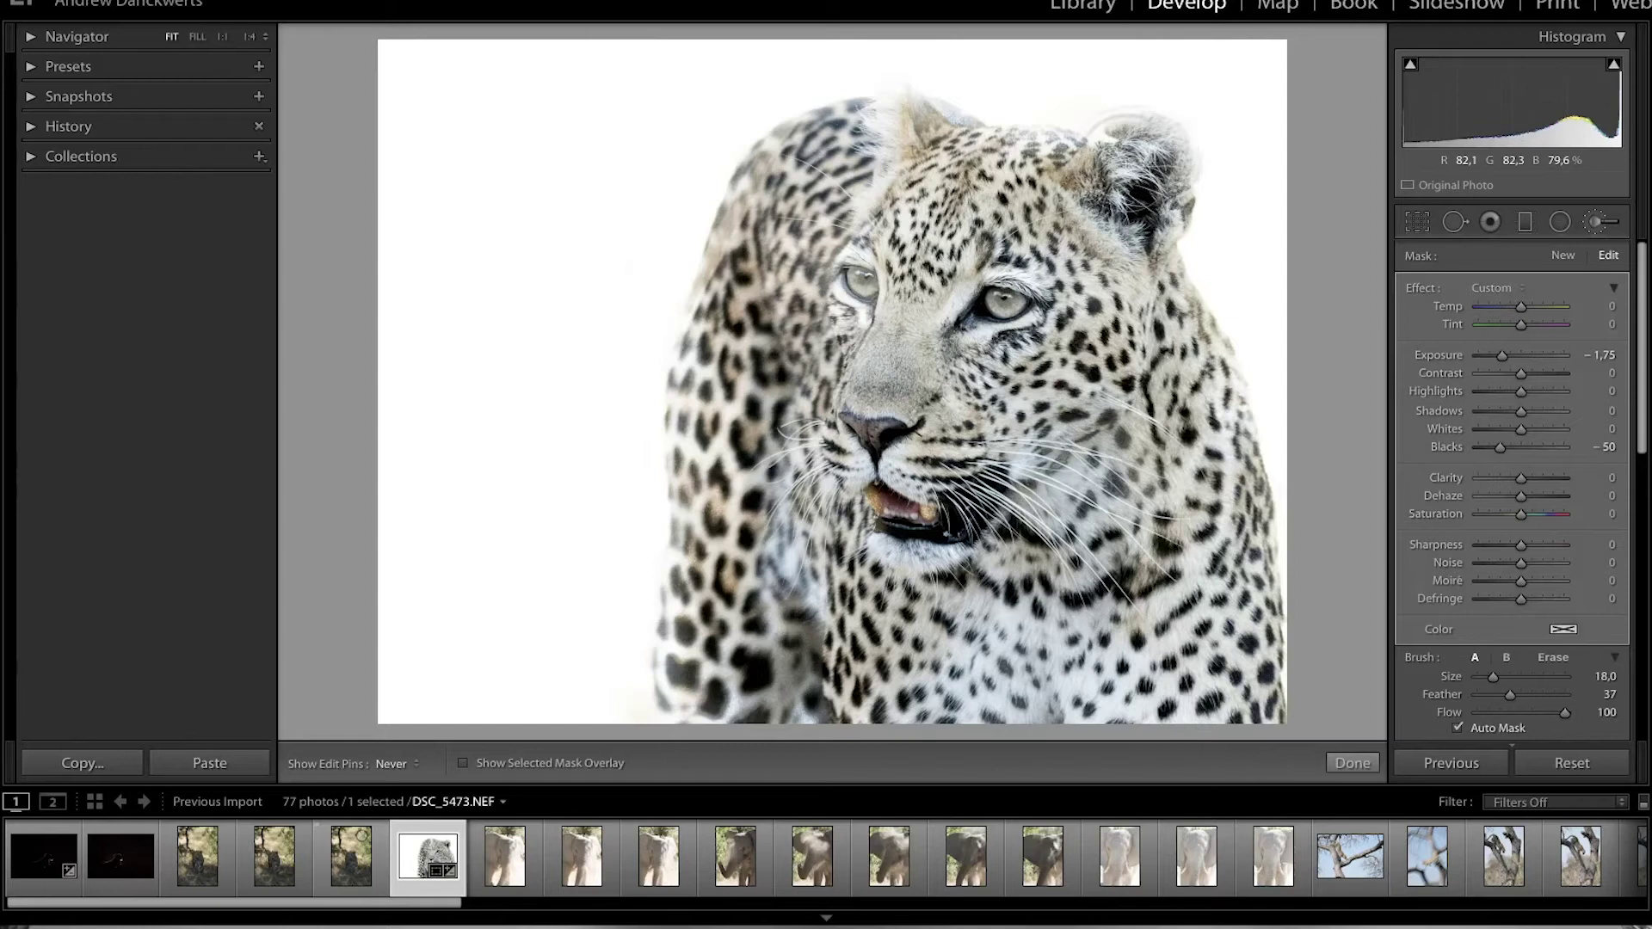
{"action": "mouse_move", "coordinate": [943, 120]}
{"action": "left_mouse_down"}
{"action": "mouse_move", "coordinate": [895, 95]}
{"action": "mouse_move", "coordinate": [853, 161]}
{"action": "left_mouse_up"}
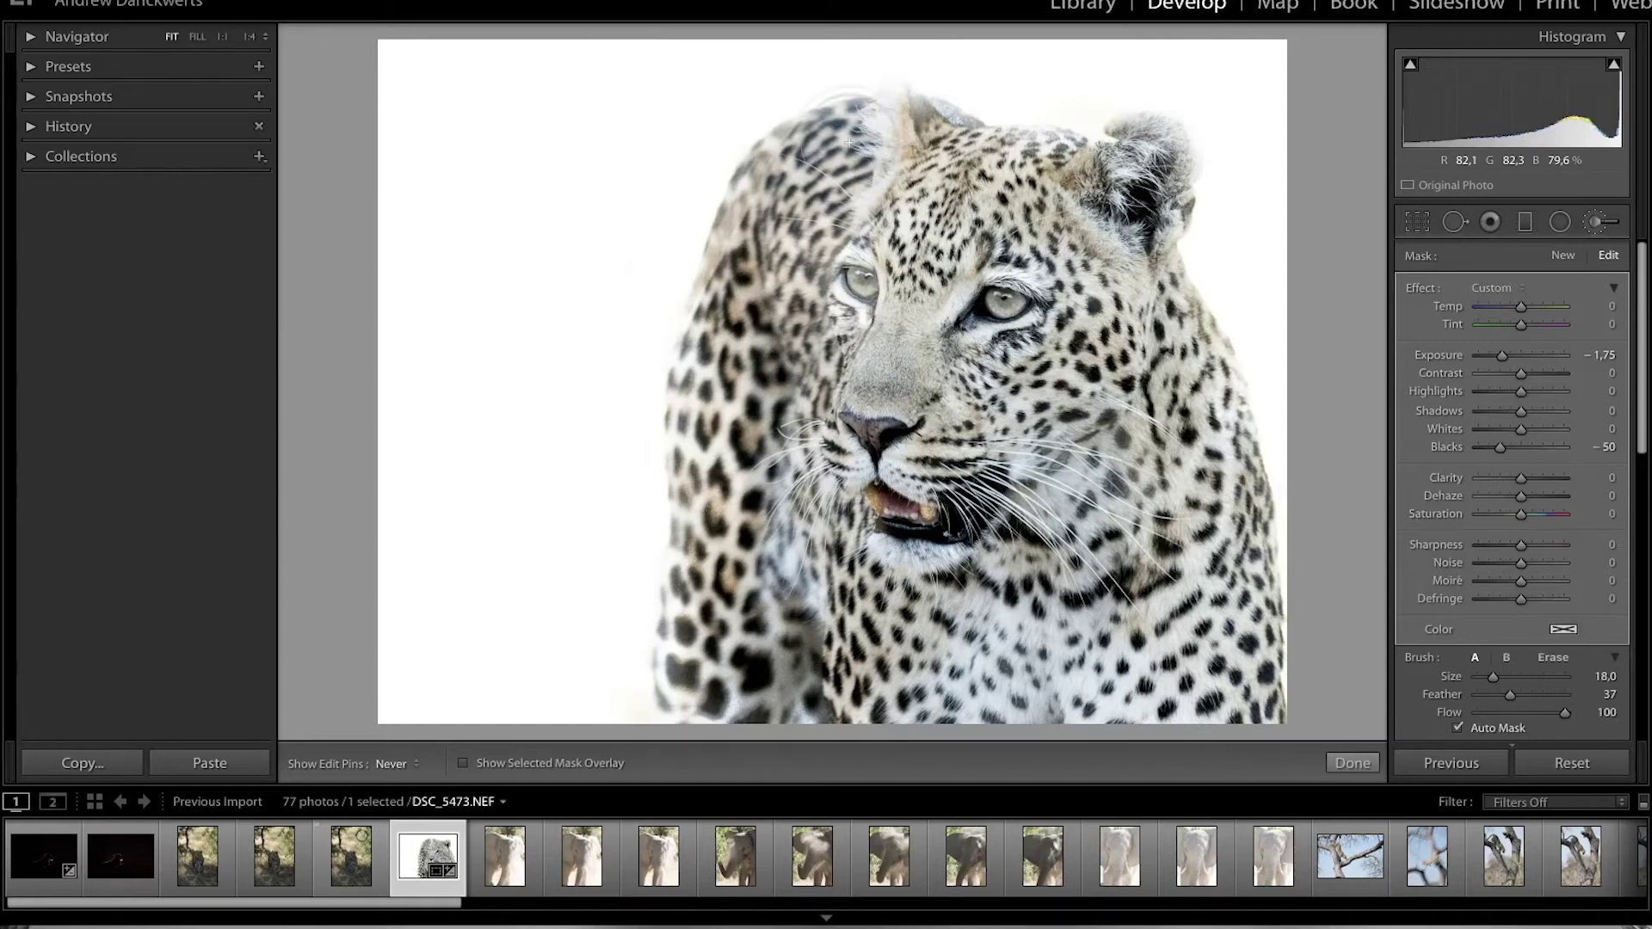
{"action": "mouse_move", "coordinate": [735, 207]}
{"action": "left_mouse_down"}
{"action": "mouse_move", "coordinate": [718, 458]}
{"action": "mouse_move", "coordinate": [738, 682]}
{"action": "mouse_move", "coordinate": [742, 598]}
{"action": "mouse_move", "coordinate": [694, 718]}
{"action": "mouse_move", "coordinate": [709, 664]}
{"action": "left_mouse_up"}
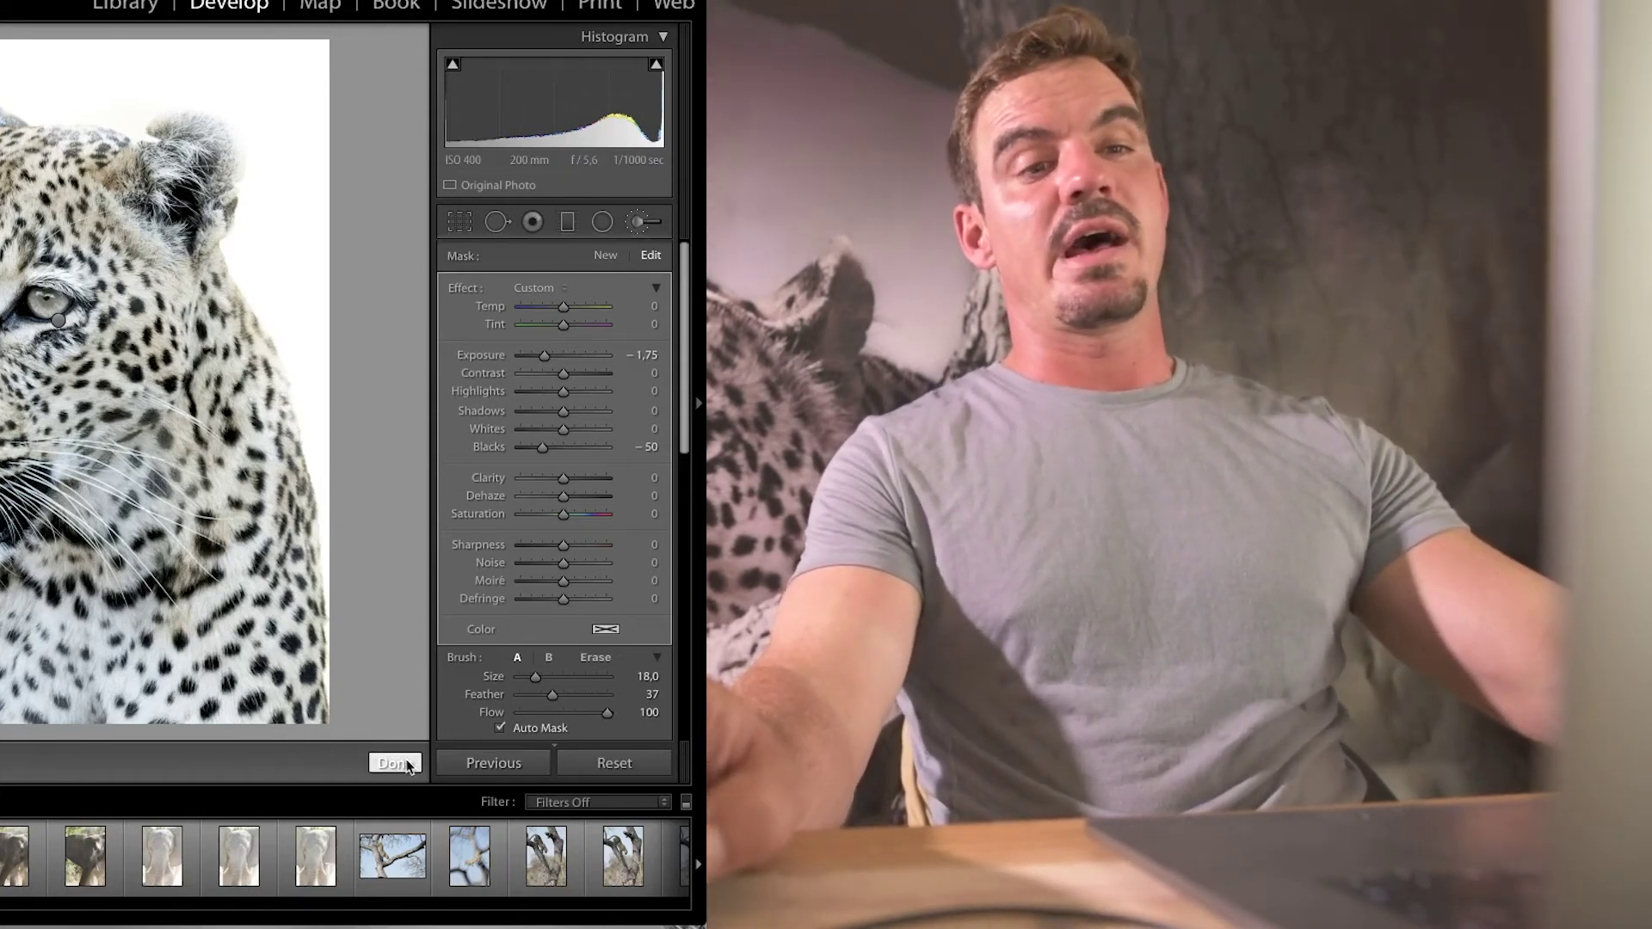
{"action": "left_click", "coordinate": [408, 764]}
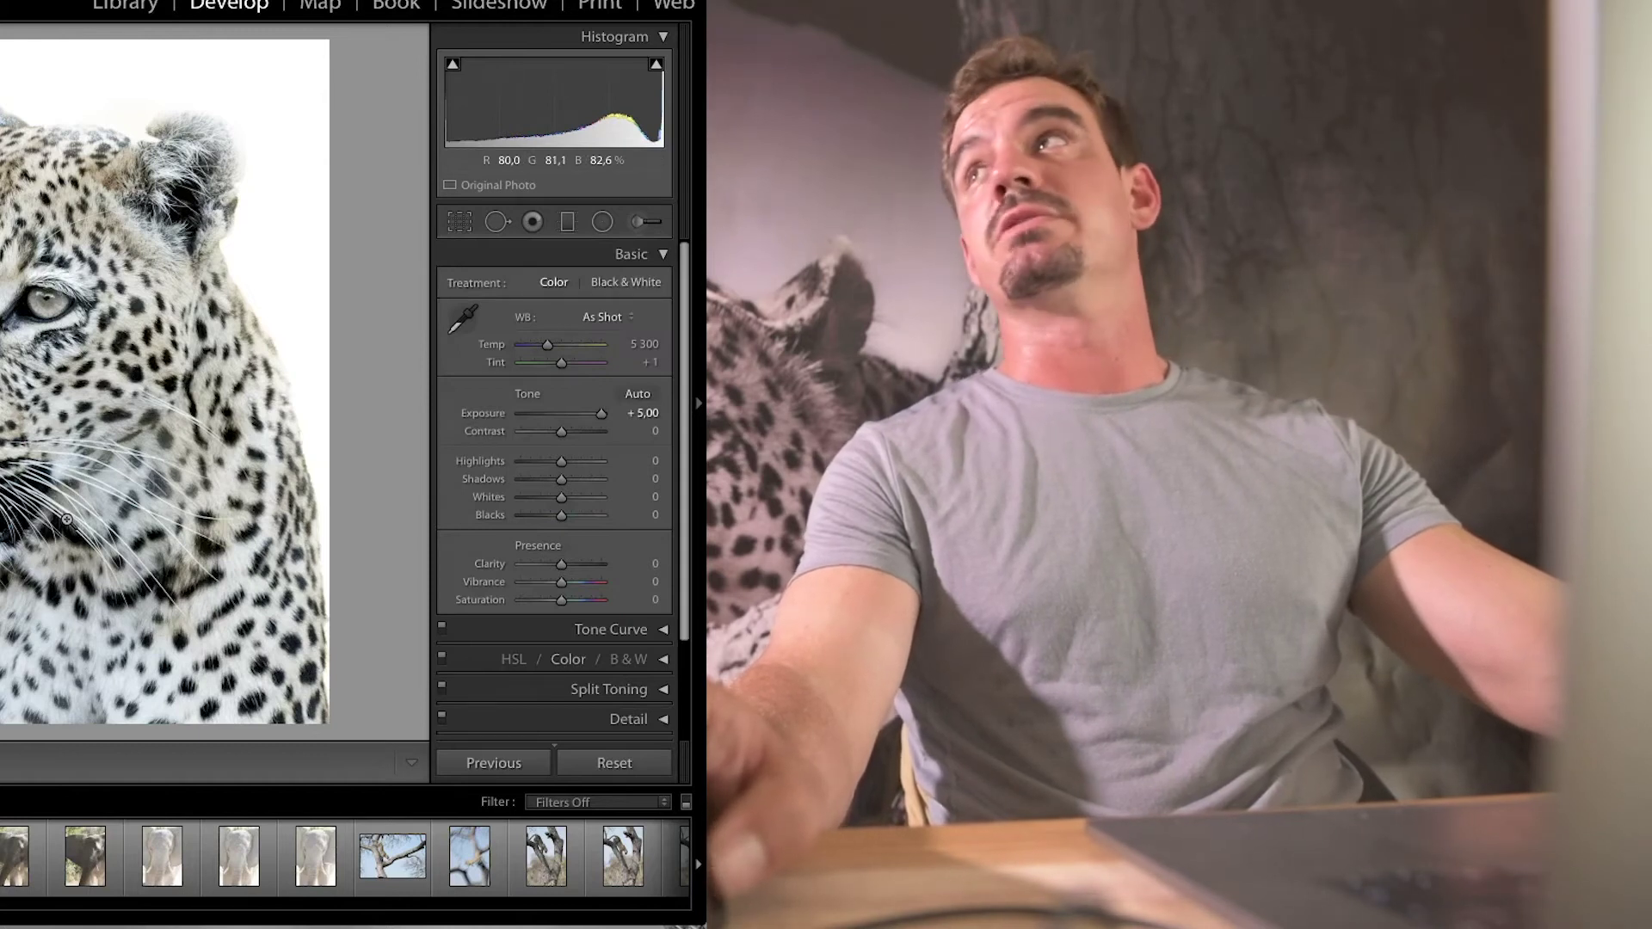
{"action": "left_click", "coordinate": [0, 211]}
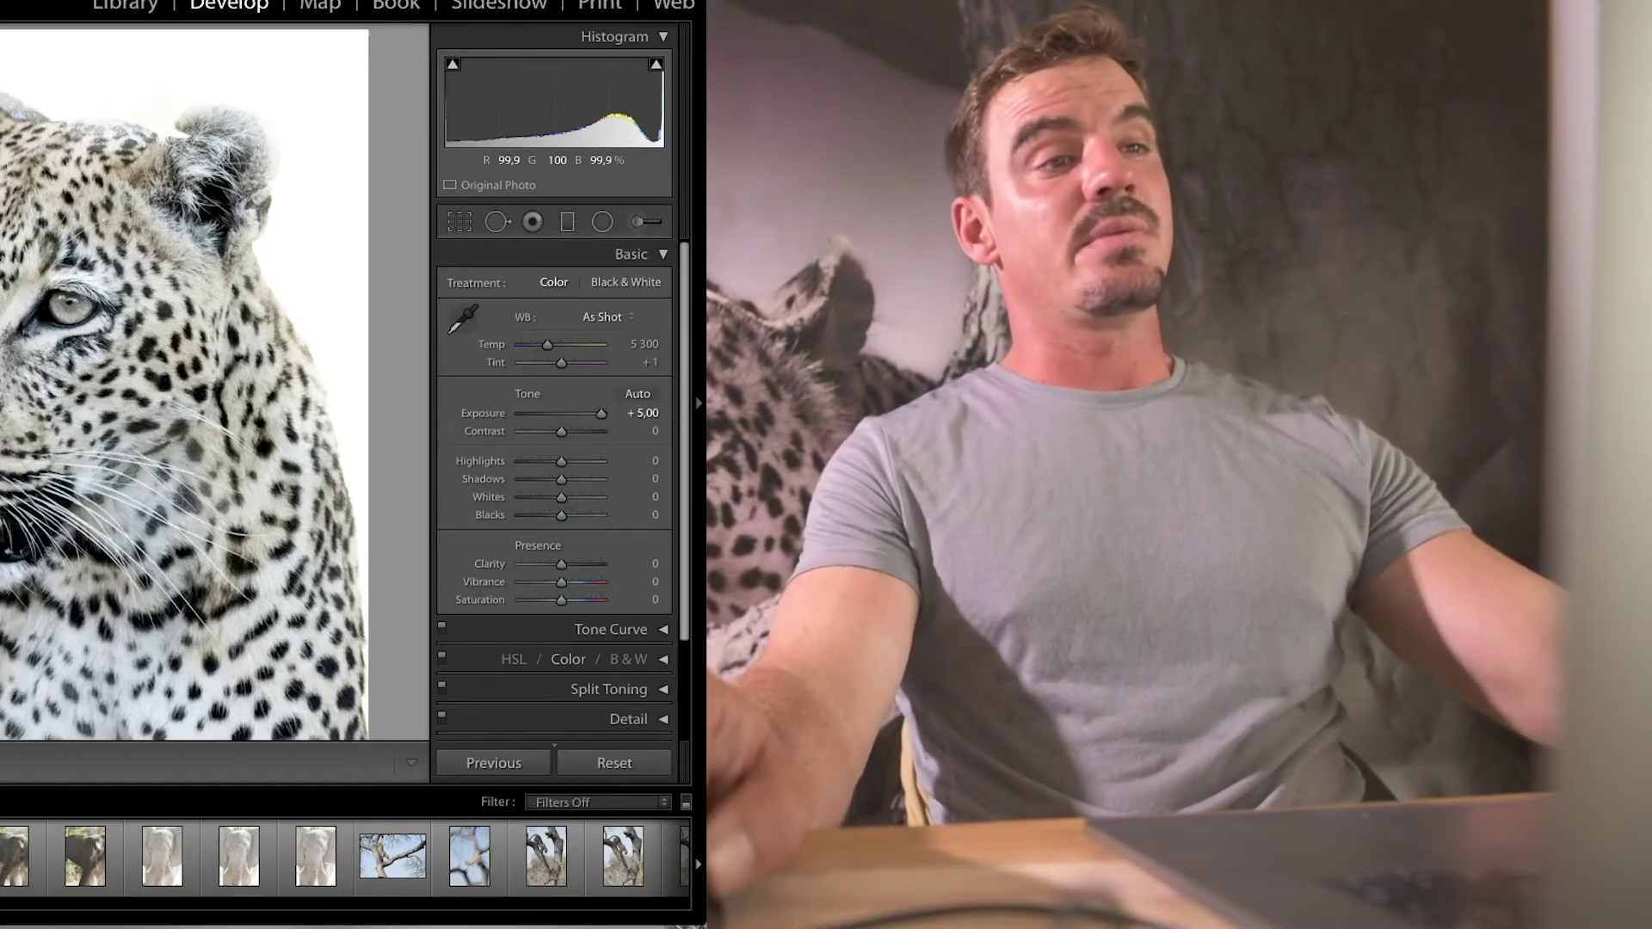
{"action": "left_click", "coordinate": [0, 210]}
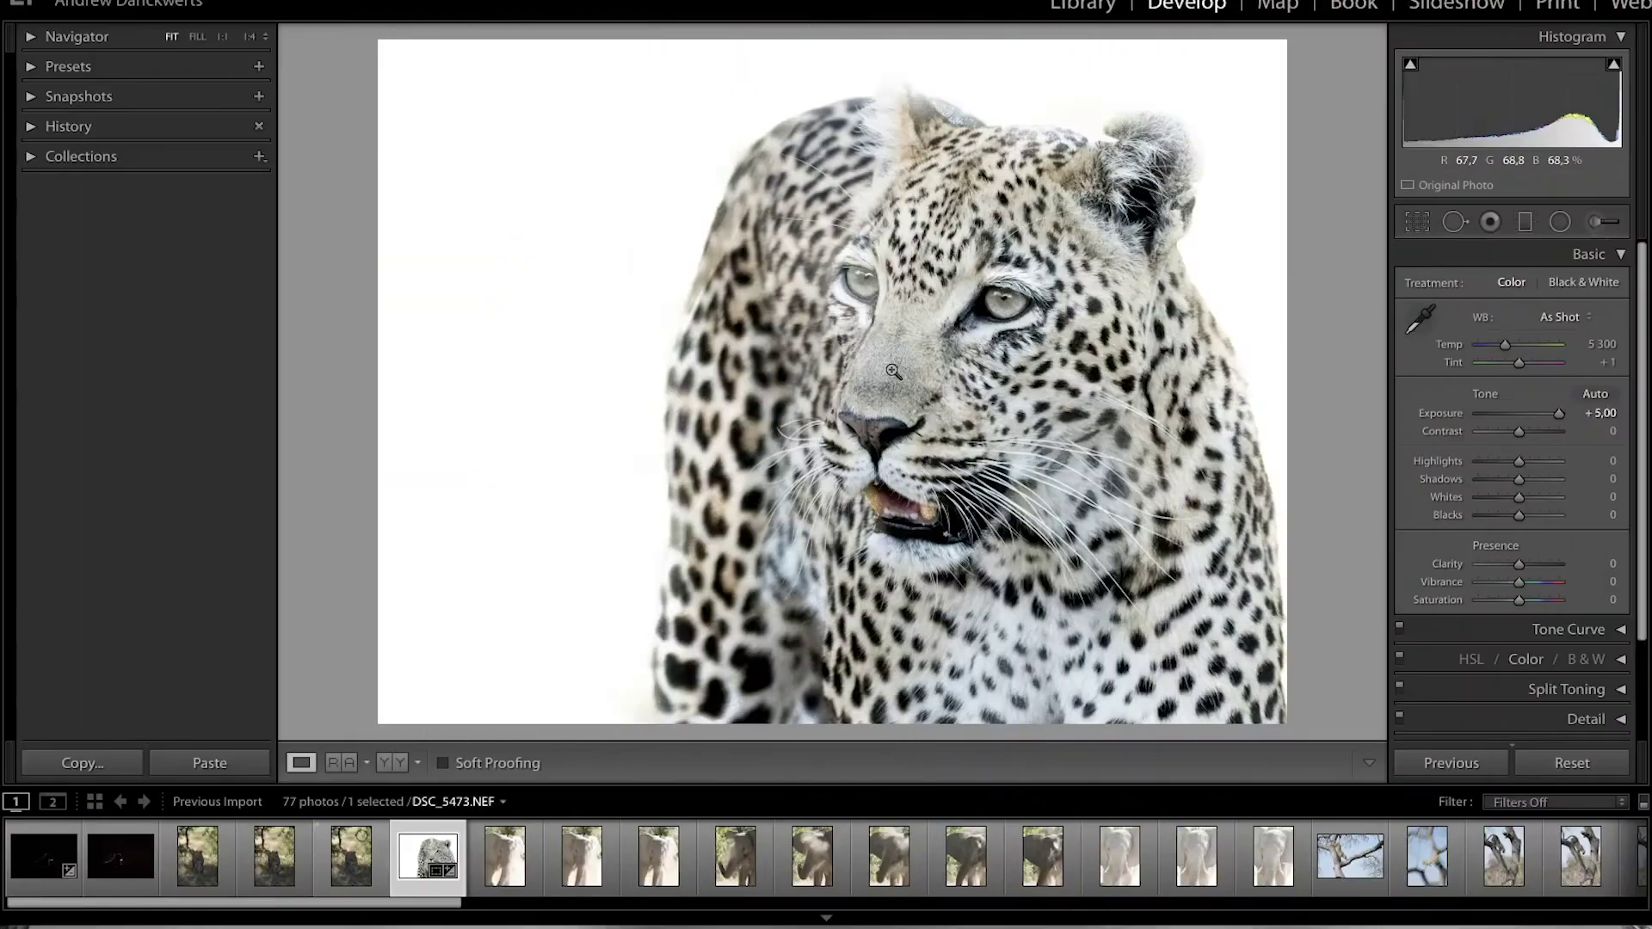
Send the edited leopard photo to Adobe Photoshop CC 2018 for further editing
{"action": "right_click", "coordinate": [899, 379]}
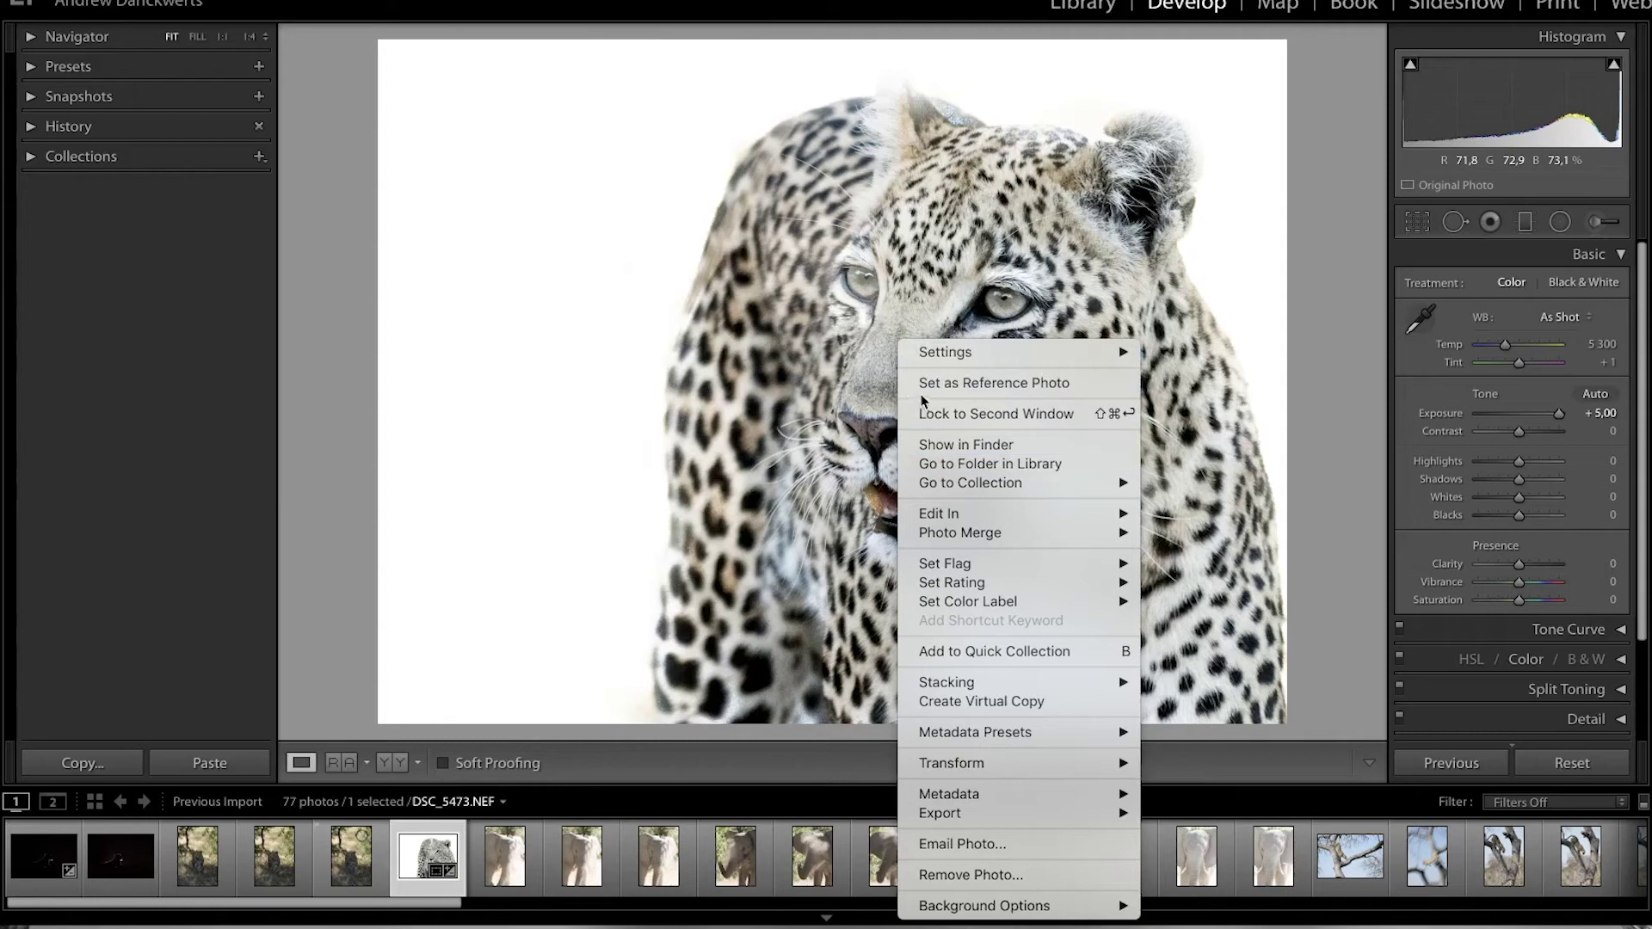
{"action": "left_click", "coordinate": [893, 310]}
{"action": "right_click", "coordinate": [893, 310]}
{"action": "right_click", "coordinate": [867, 317]}
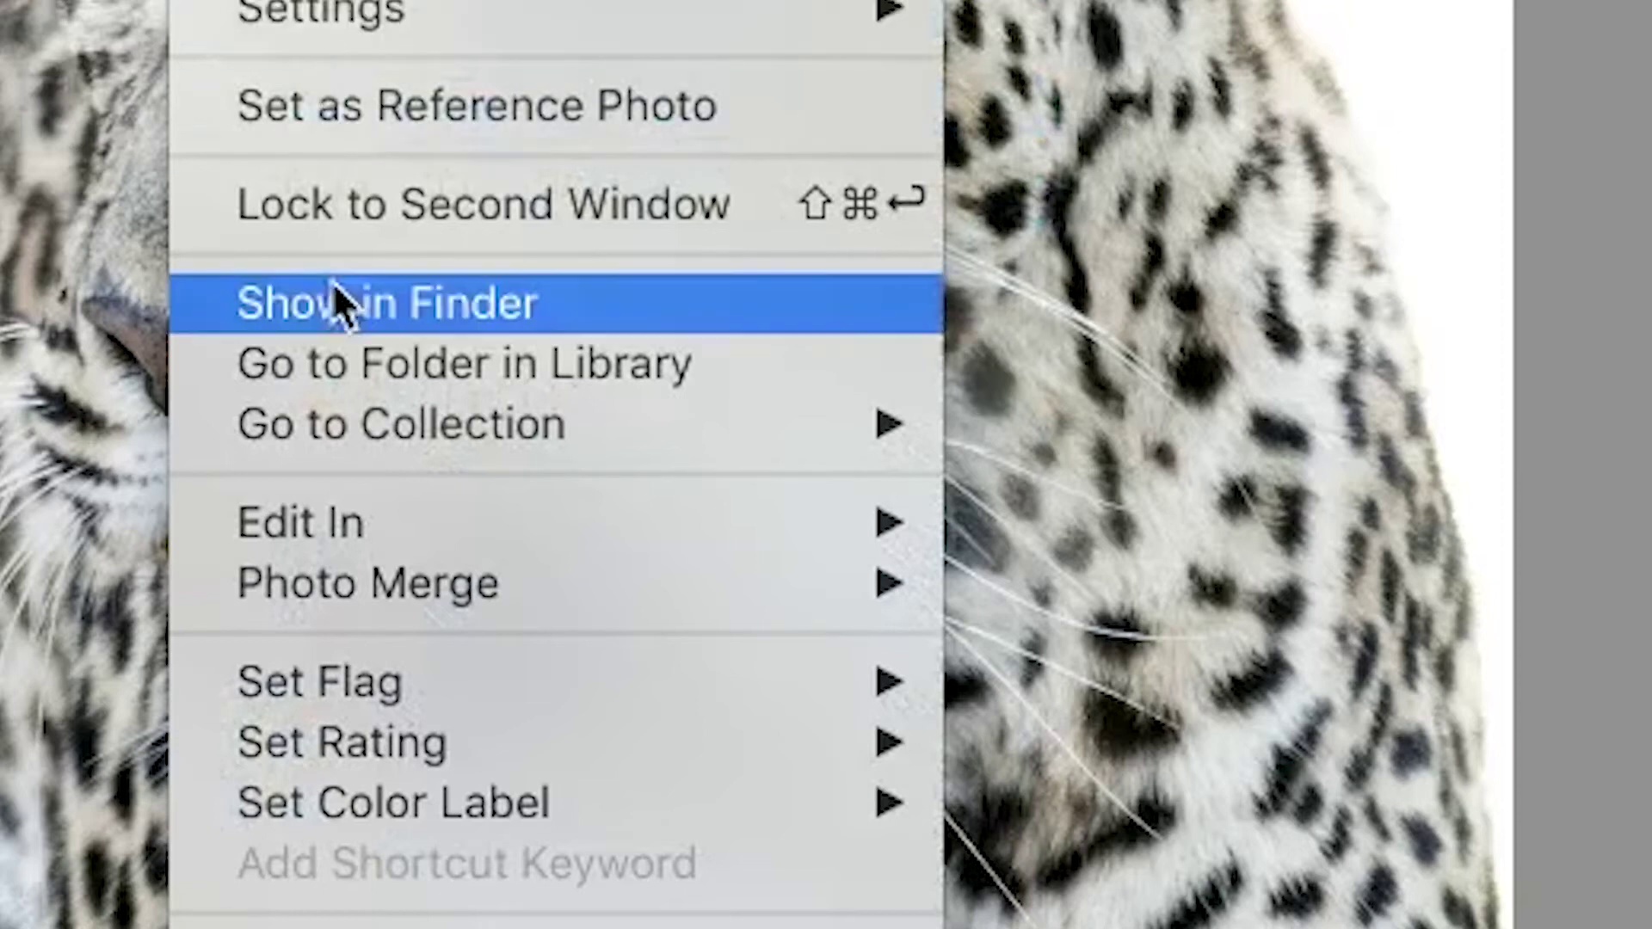
{"action": "mouse_move", "coordinate": [447, 516]}
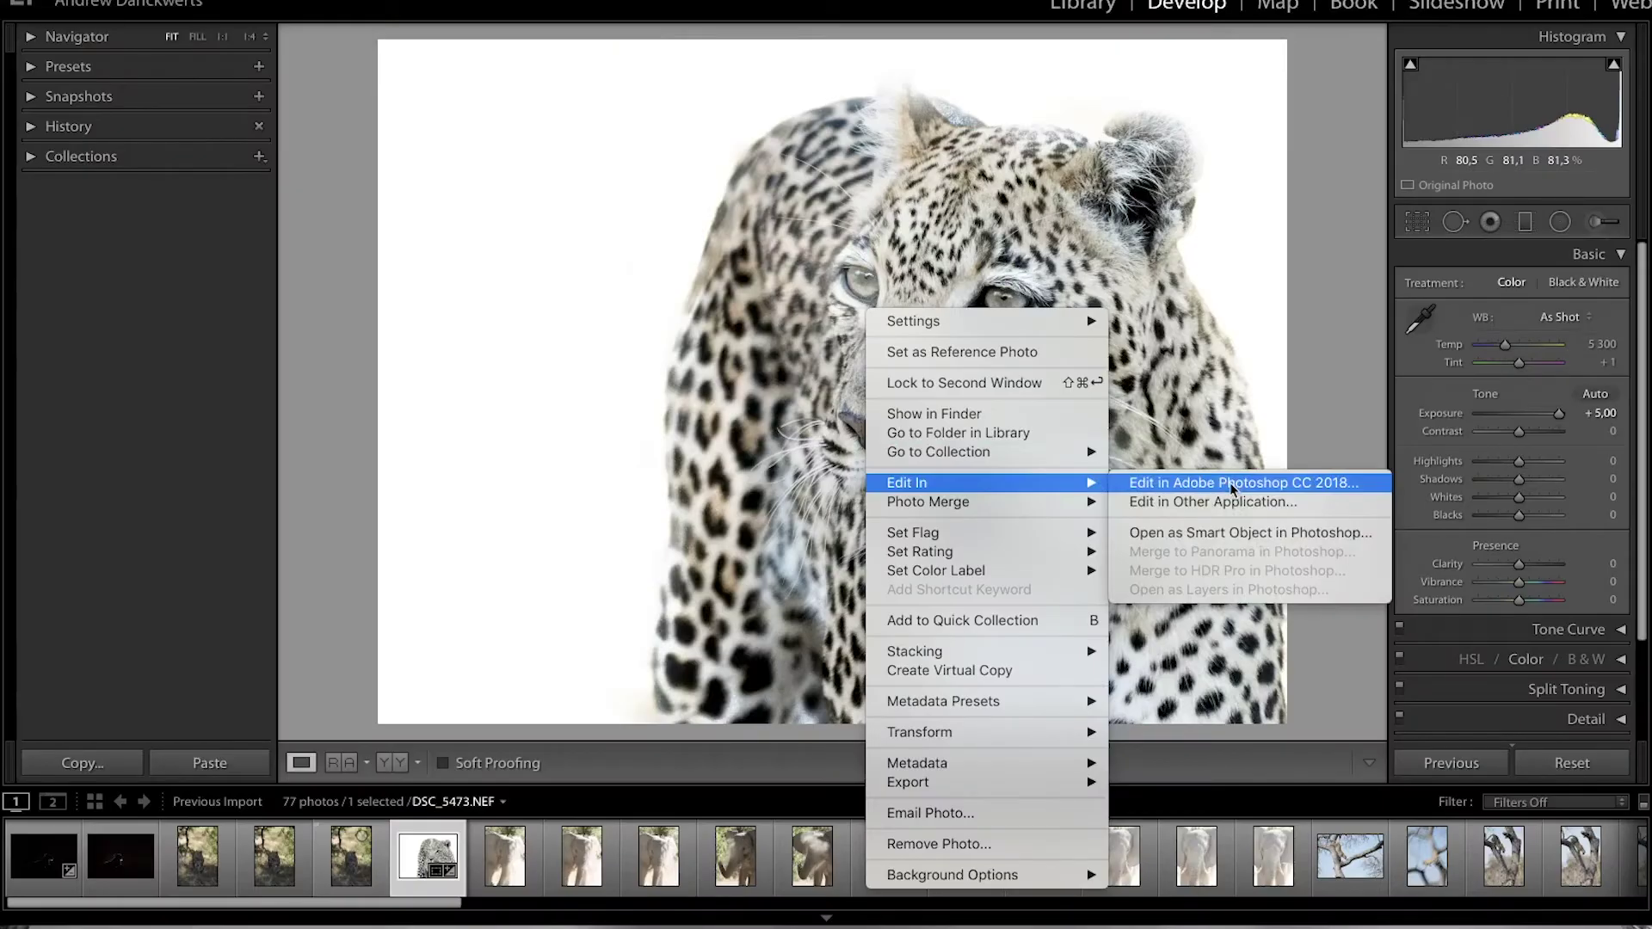
{"action": "left_click", "coordinate": [1230, 483]}
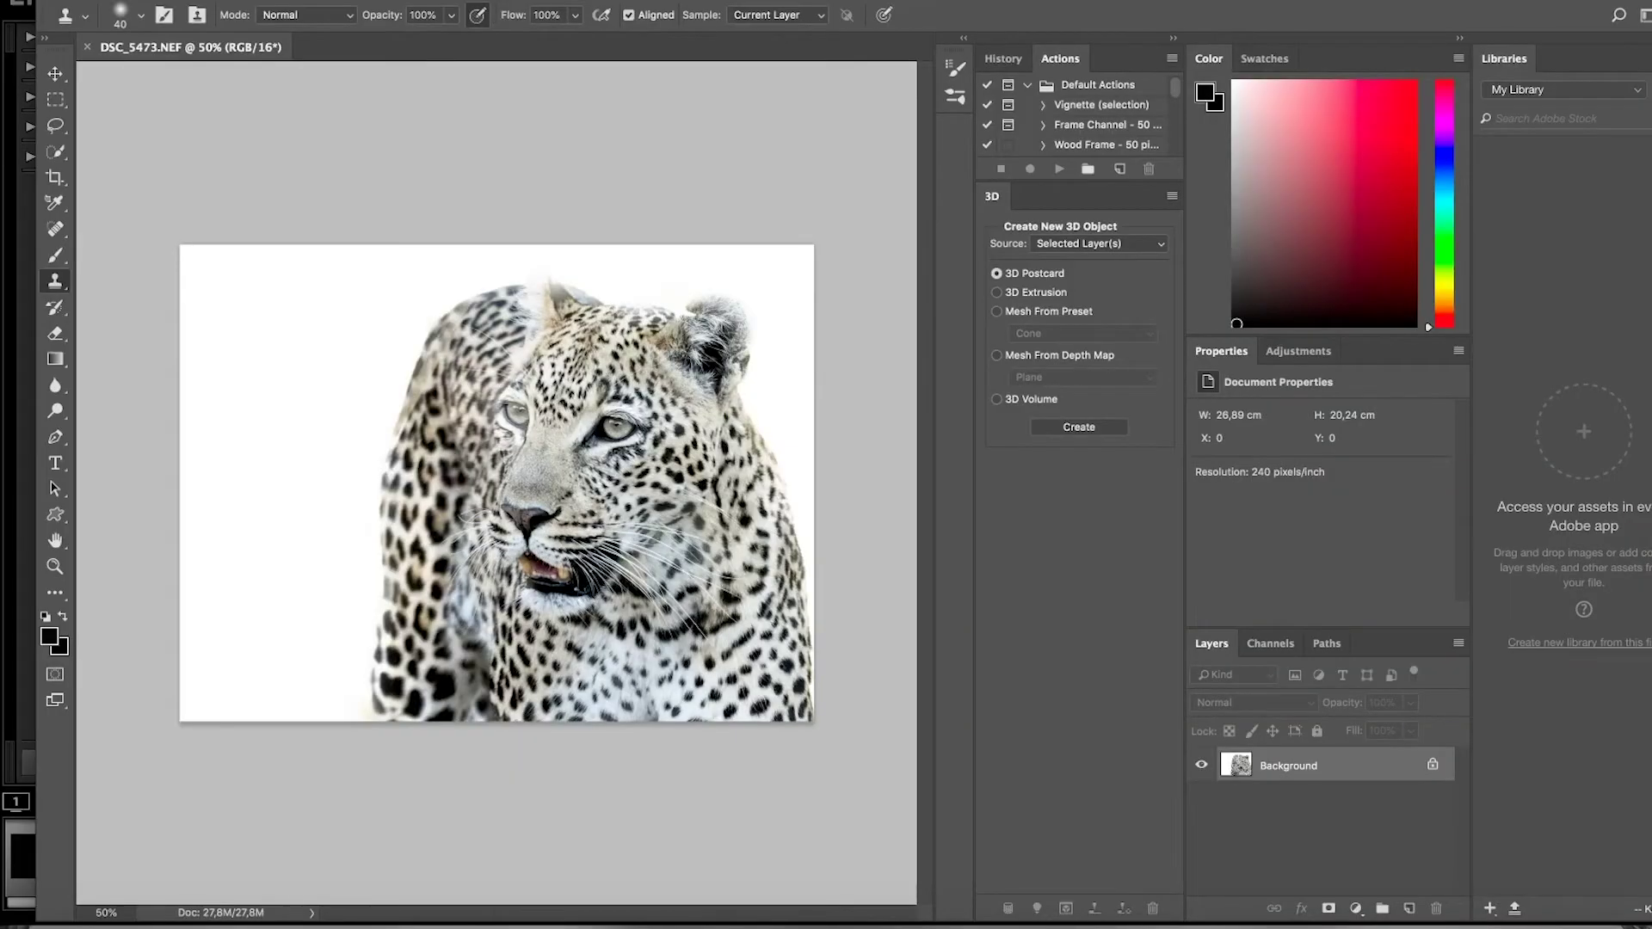
Create a new white document 26,89 cm wide and 20,24 cm high at 240 pixels/inch to match the leopard image
{"action": "left_click", "coordinate": [167, 0]}
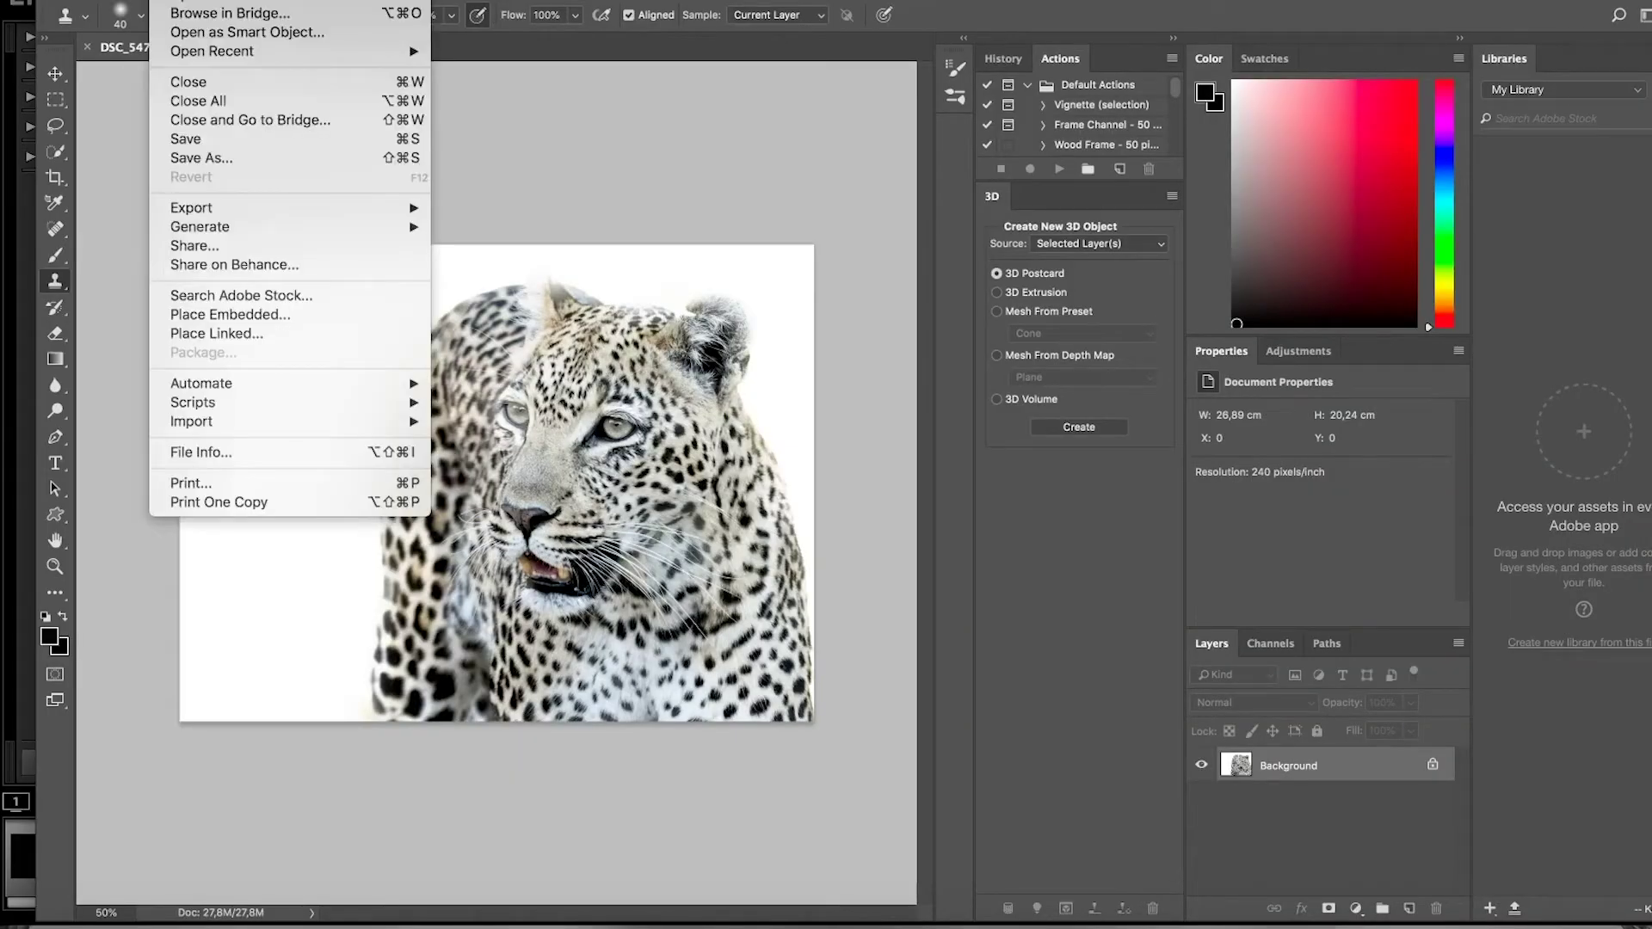
{"action": "key", "text": "Escape"}
{"action": "key", "text": "ctrl+n"}
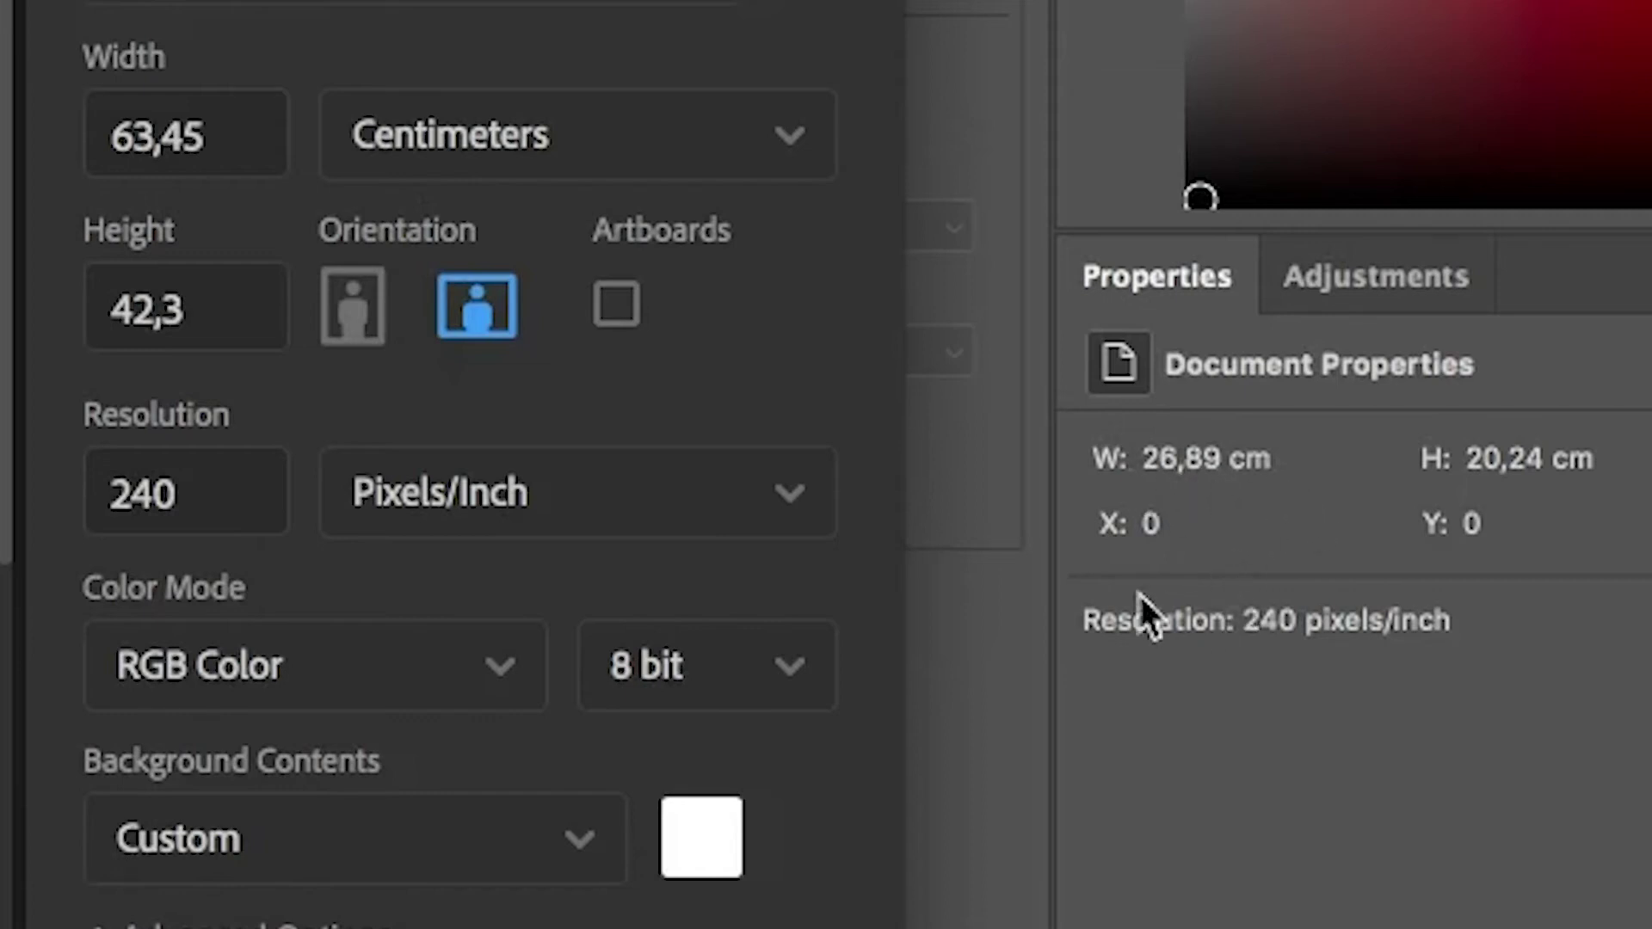
{"action": "left_click", "coordinate": [232, 153]}
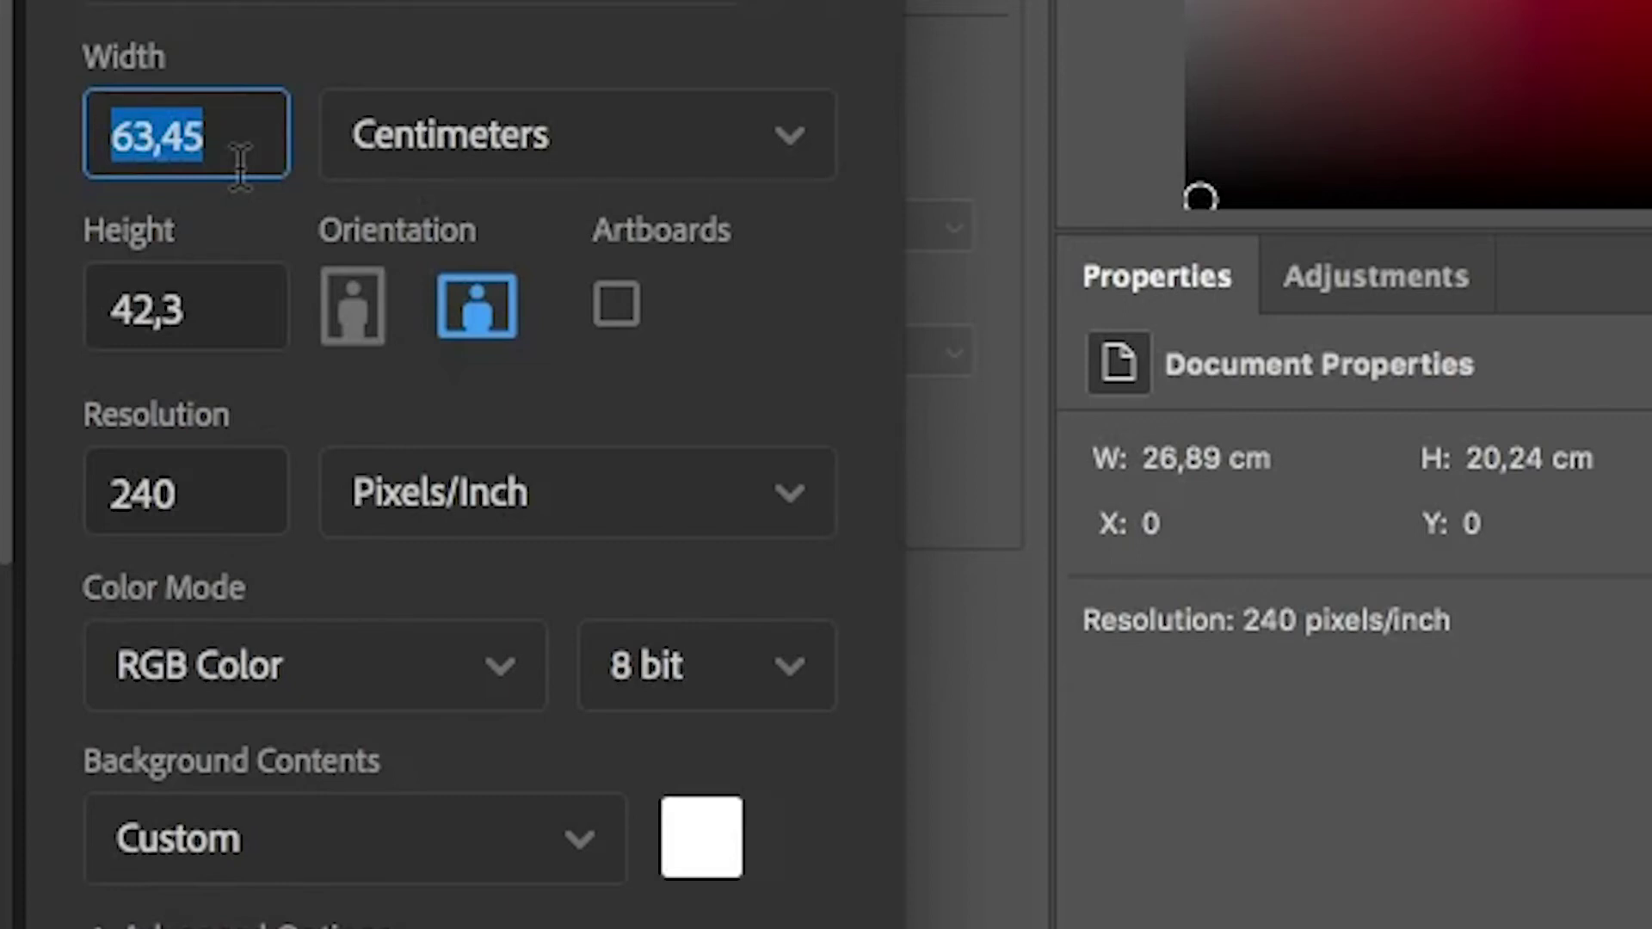
{"action": "key", "text": "BackSpace"}
{"action": "type", "text": "2"}
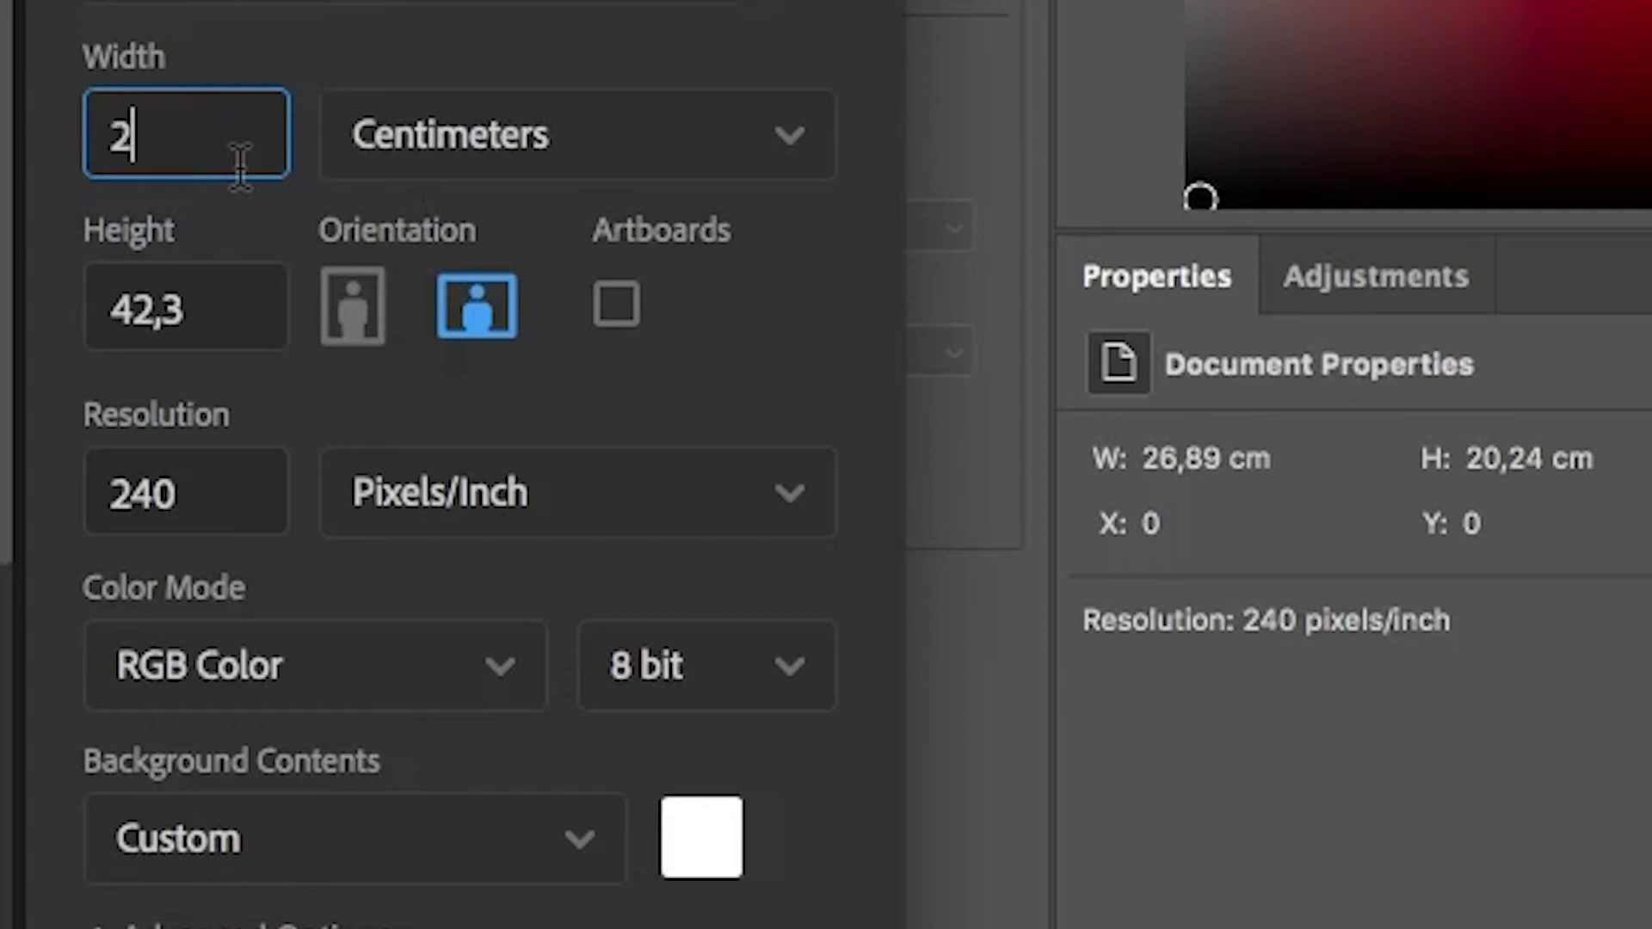
{"action": "type", "text": "6,89"}
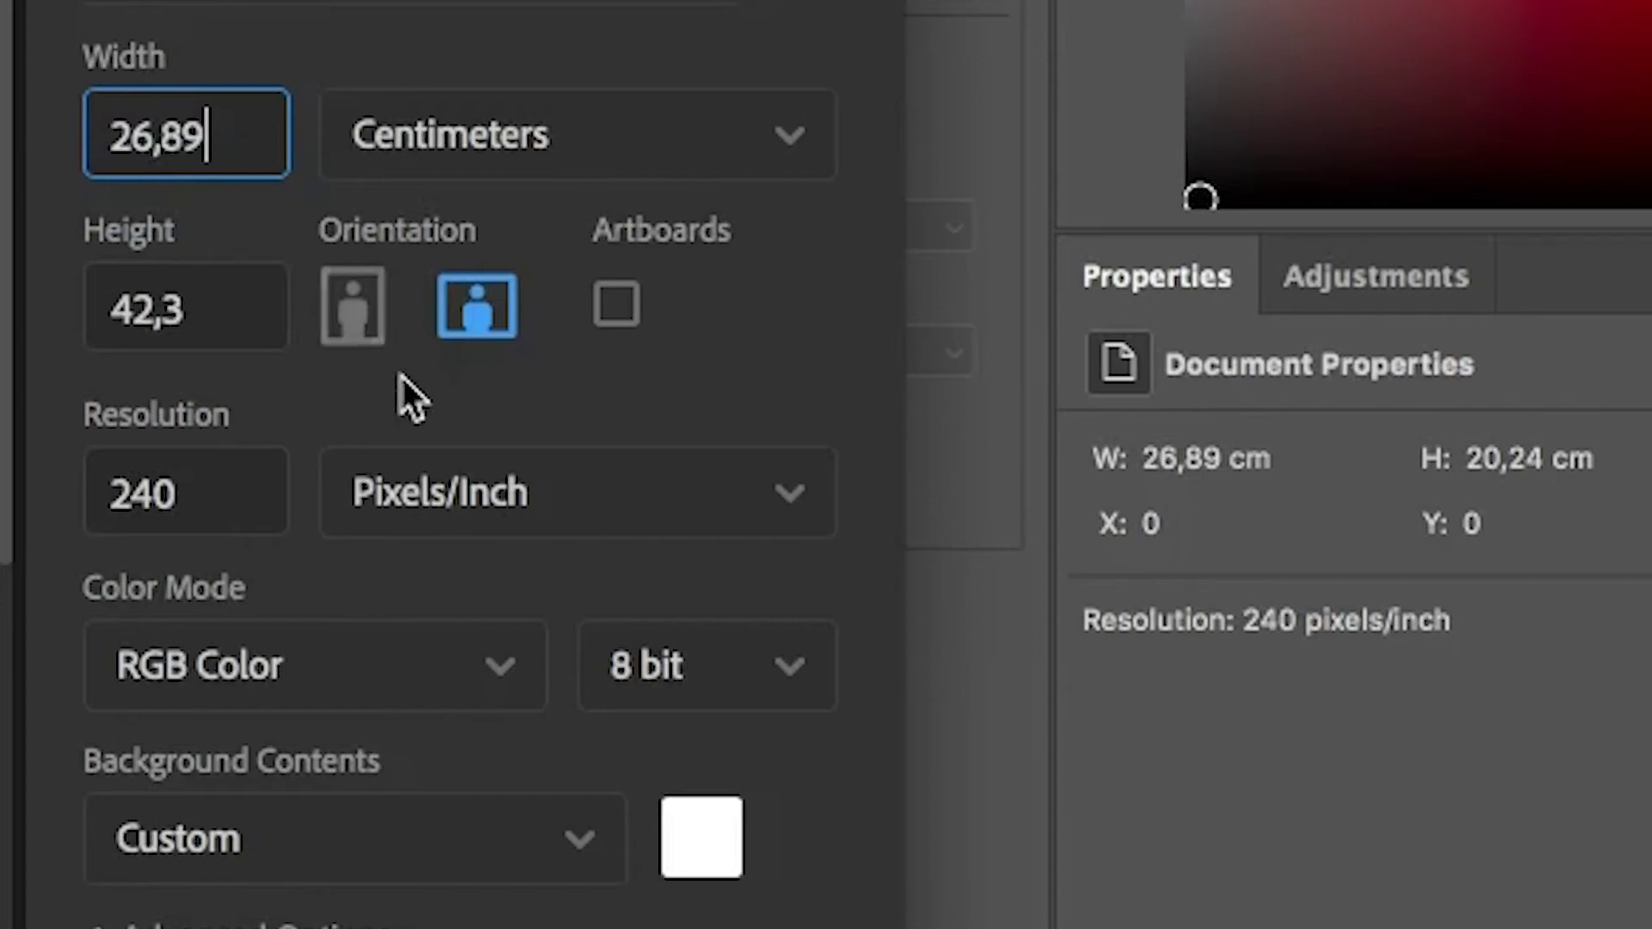
{"action": "key", "text": "Tab"}
{"action": "type", "text": "20,24"}
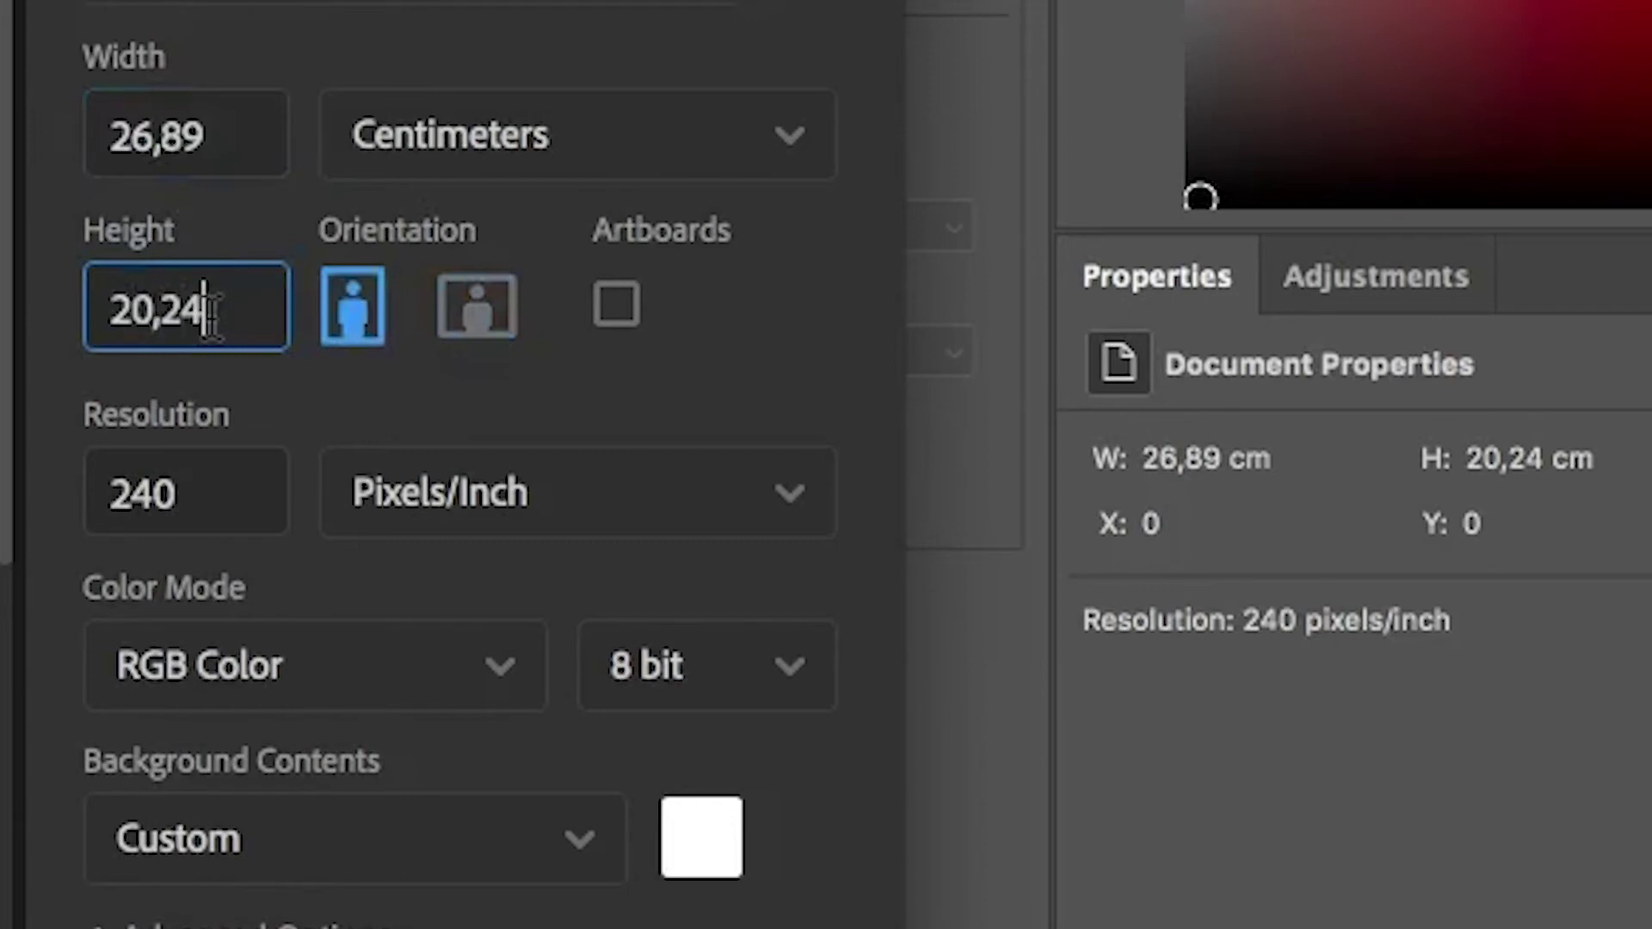
{"action": "left_click", "coordinate": [192, 491]}
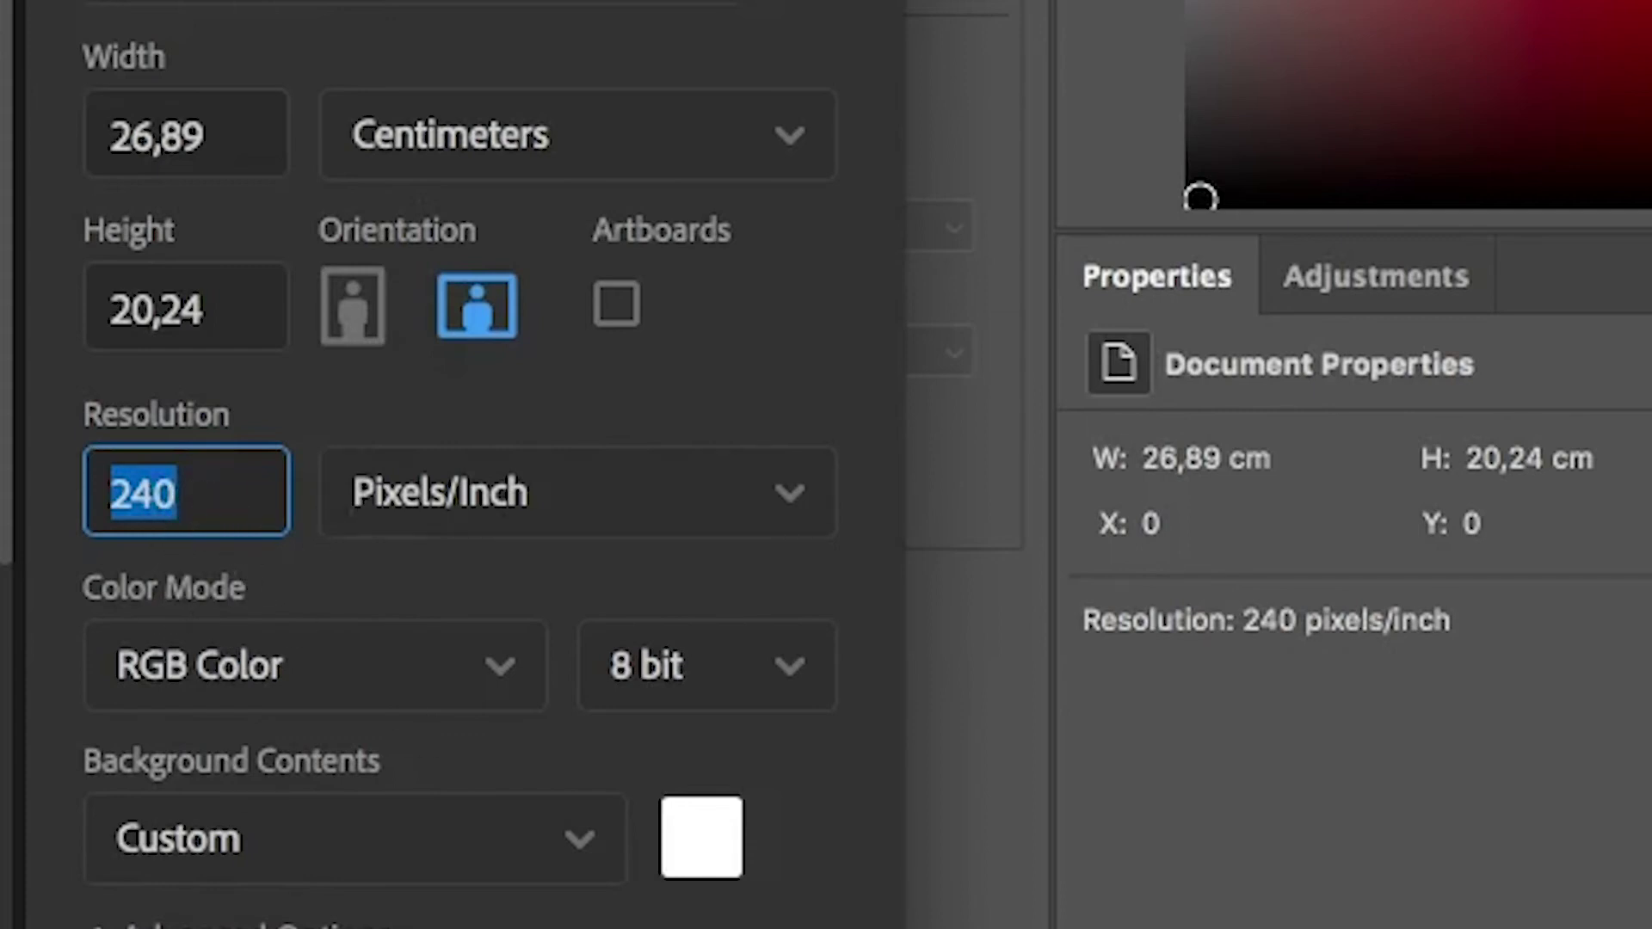
{"action": "key", "text": "Return"}
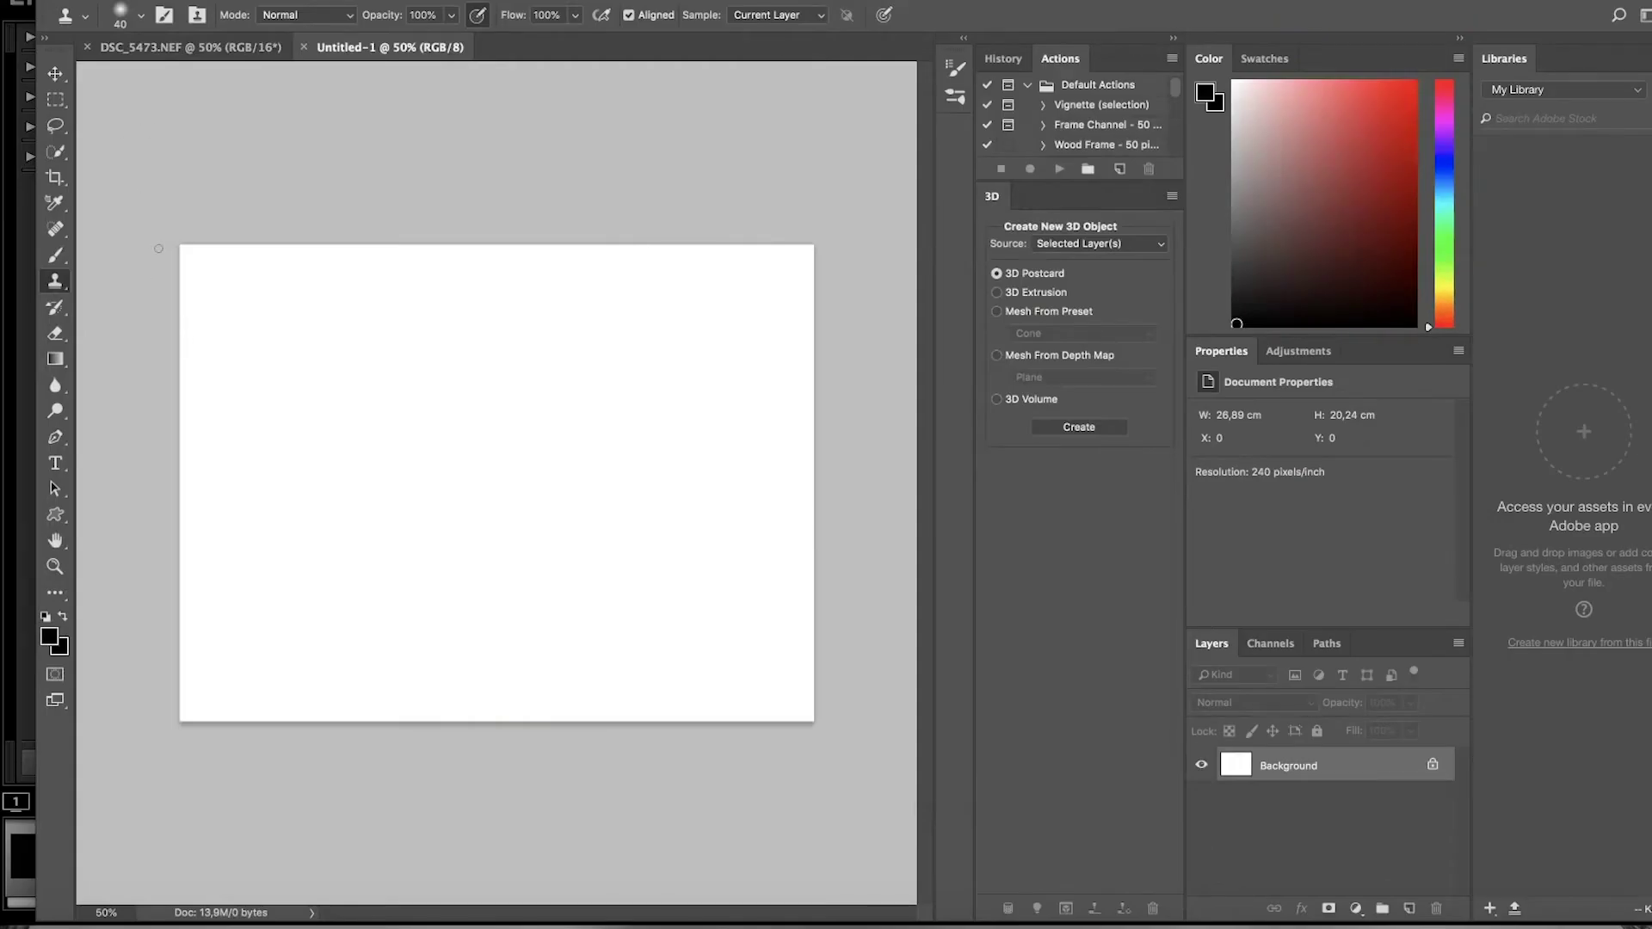
Copy the leopard image from DSC_5473.NEF into the blank document, accepting the depth difference, and position it at X -1,14 cm, Y 0 cm
{"action": "key", "text": "v"}
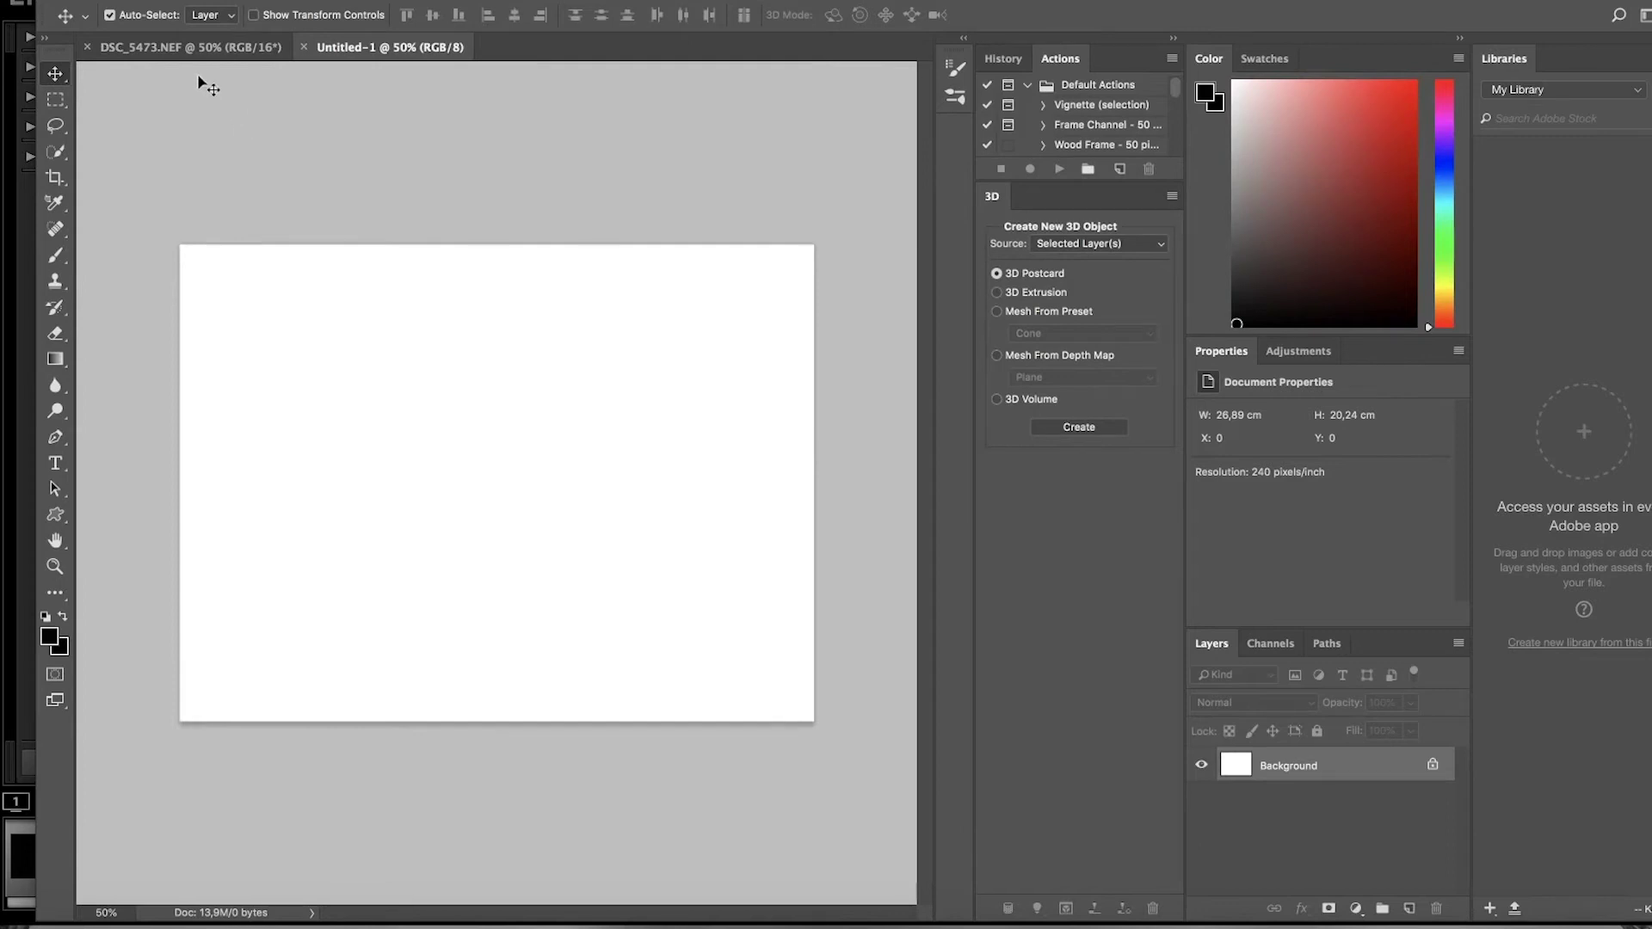
{"action": "left_click", "coordinate": [191, 47]}
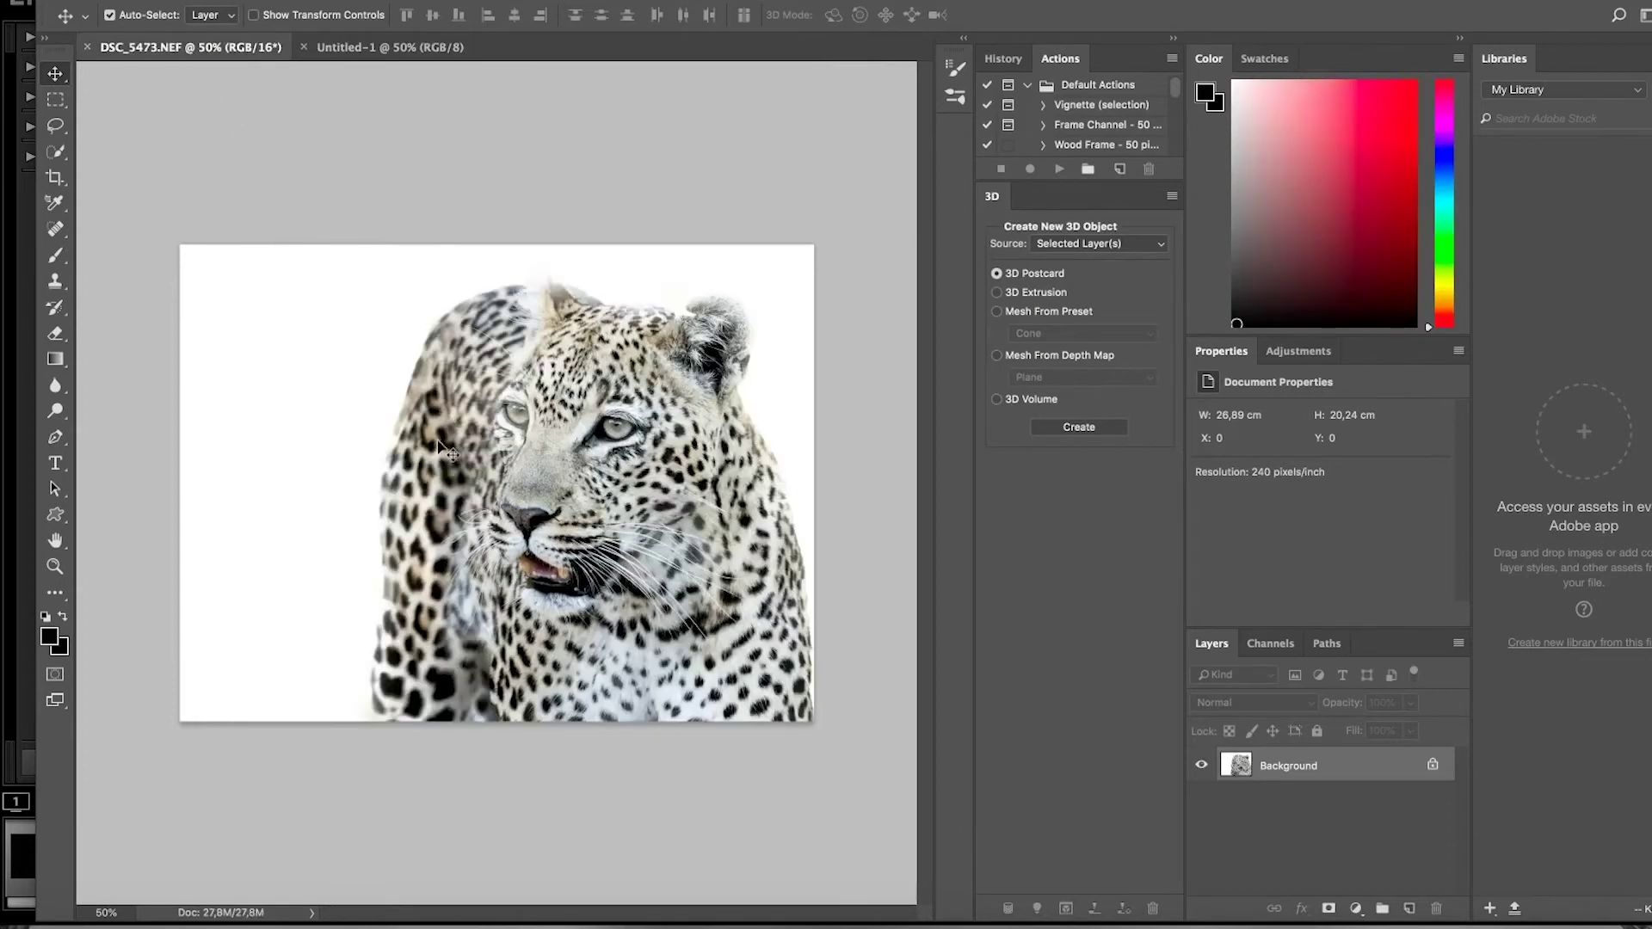
{"action": "left_click_drag", "start_coordinate": [443, 450], "coordinate": [378, 51]}
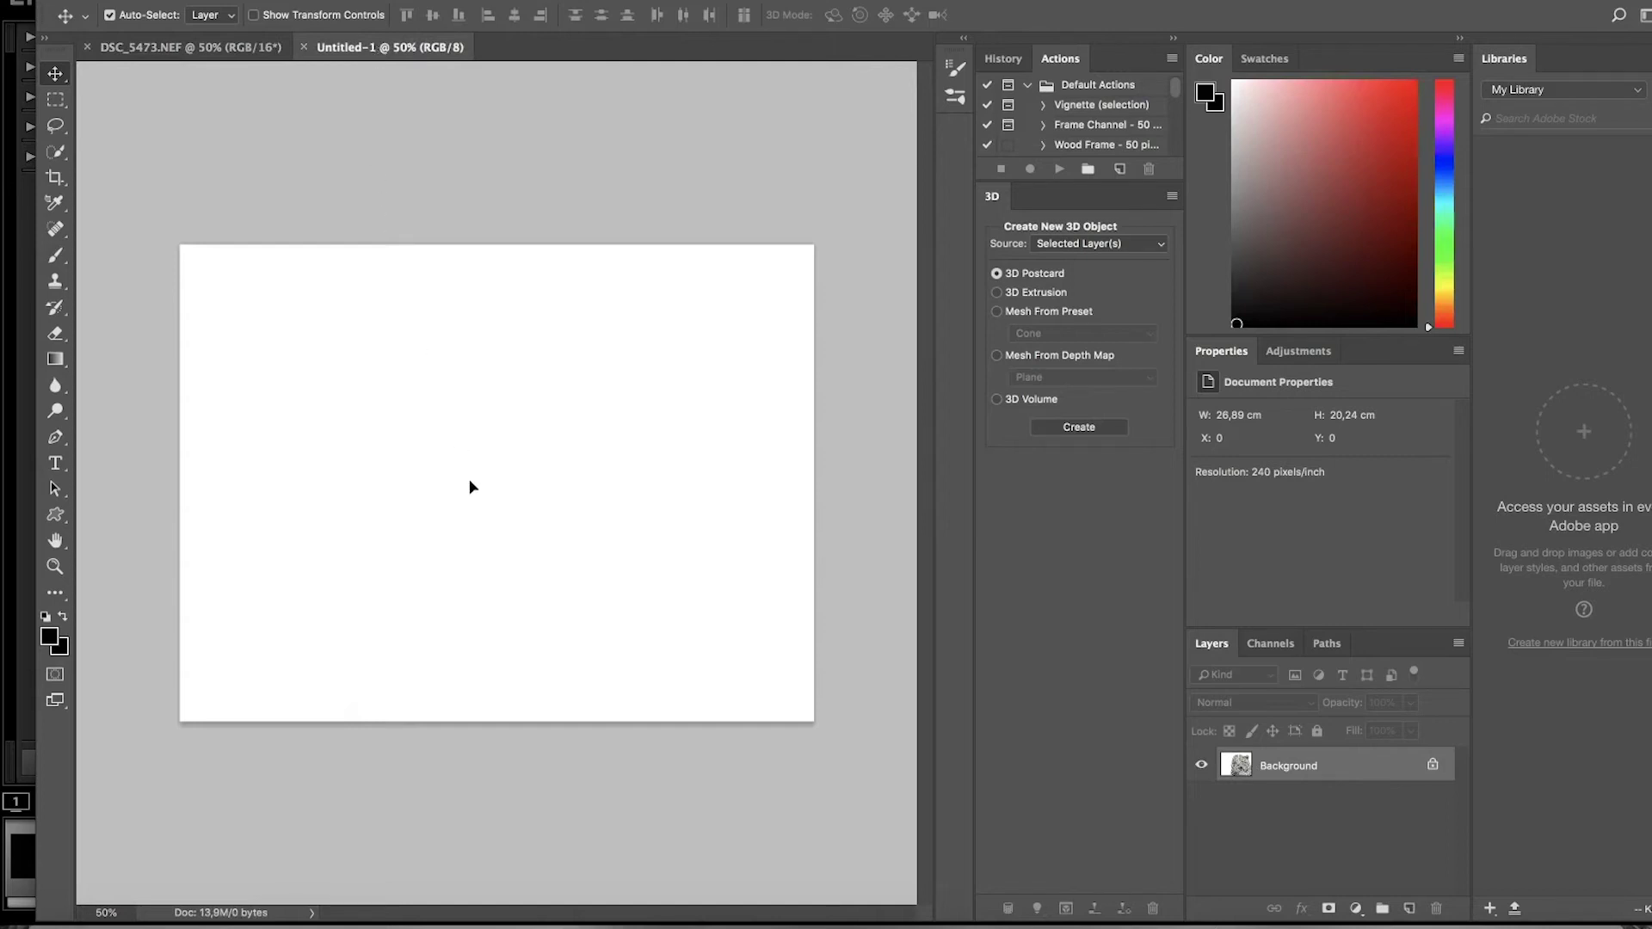
{"action": "left_click_drag", "start_coordinate": [470, 481], "coordinate": [470, 481]}
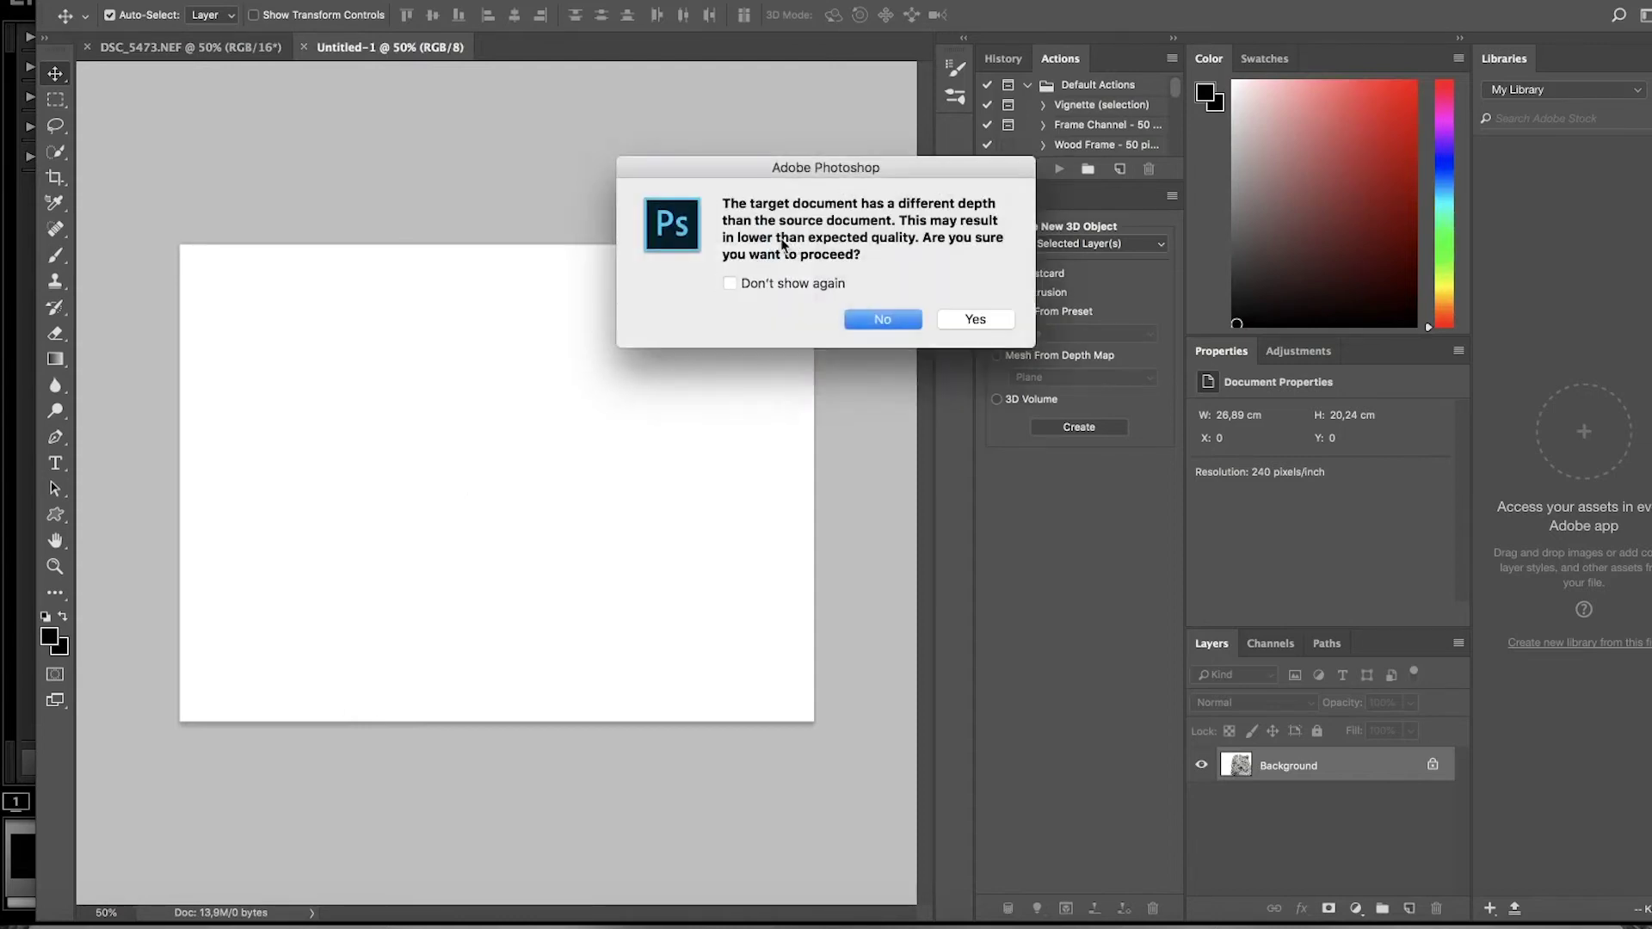
{"action": "left_click", "coordinate": [978, 319]}
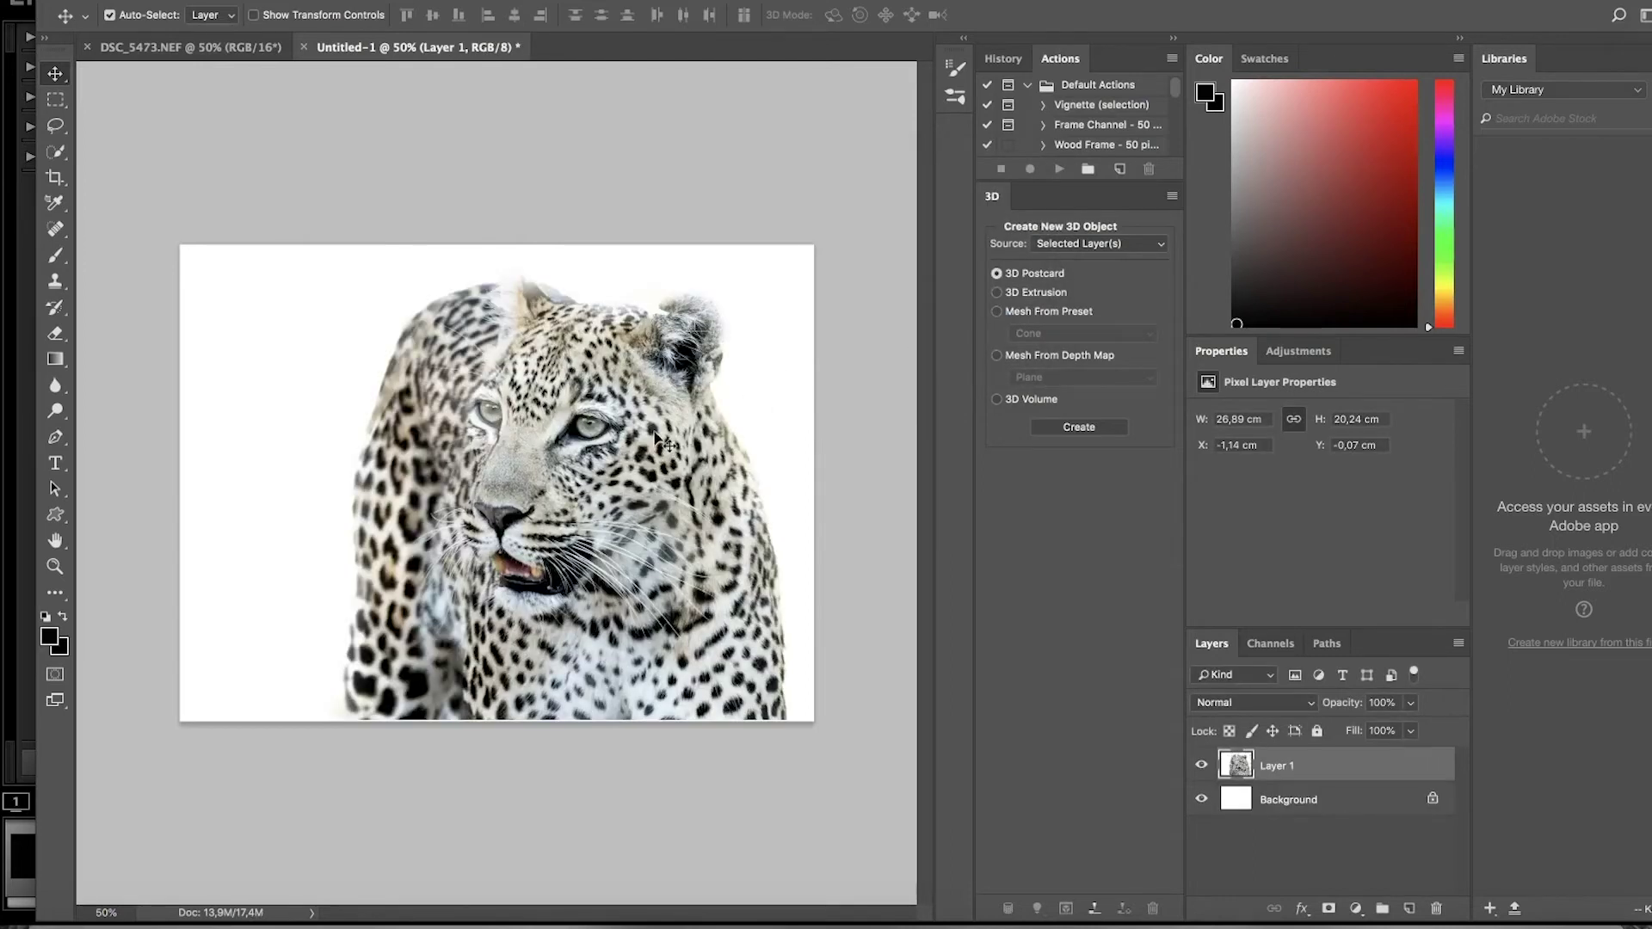
{"action": "left_click_drag", "start_coordinate": [656, 436], "coordinate": [656, 445]}
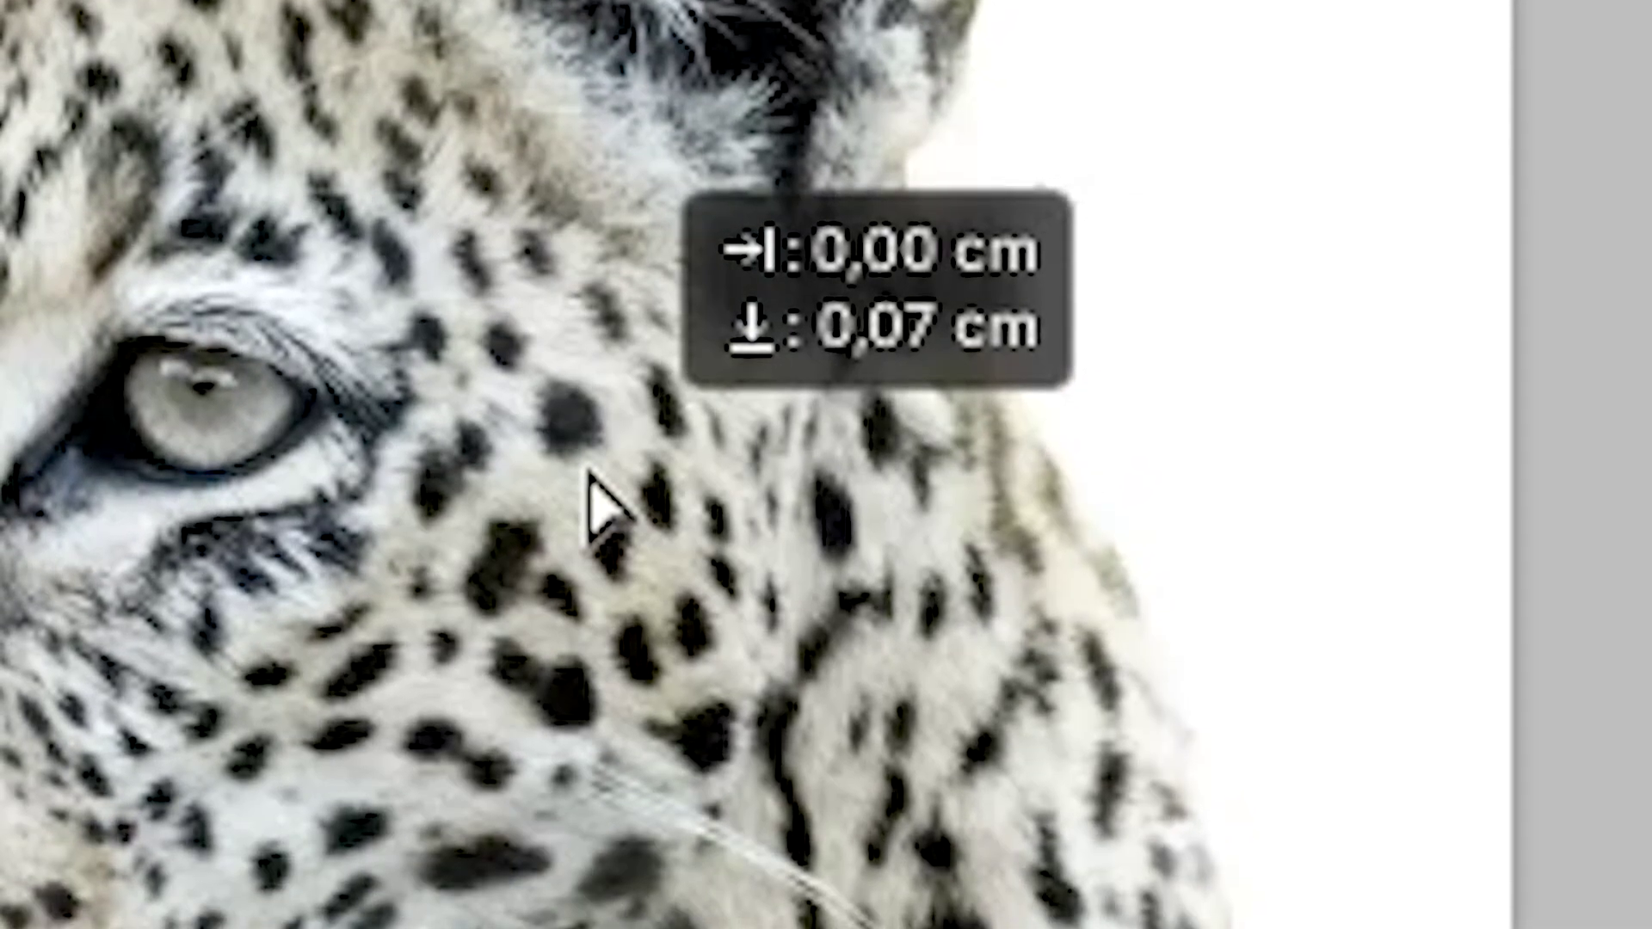
{"action": "left_click_drag", "start_coordinate": [587, 469], "coordinate": [551, 331]}
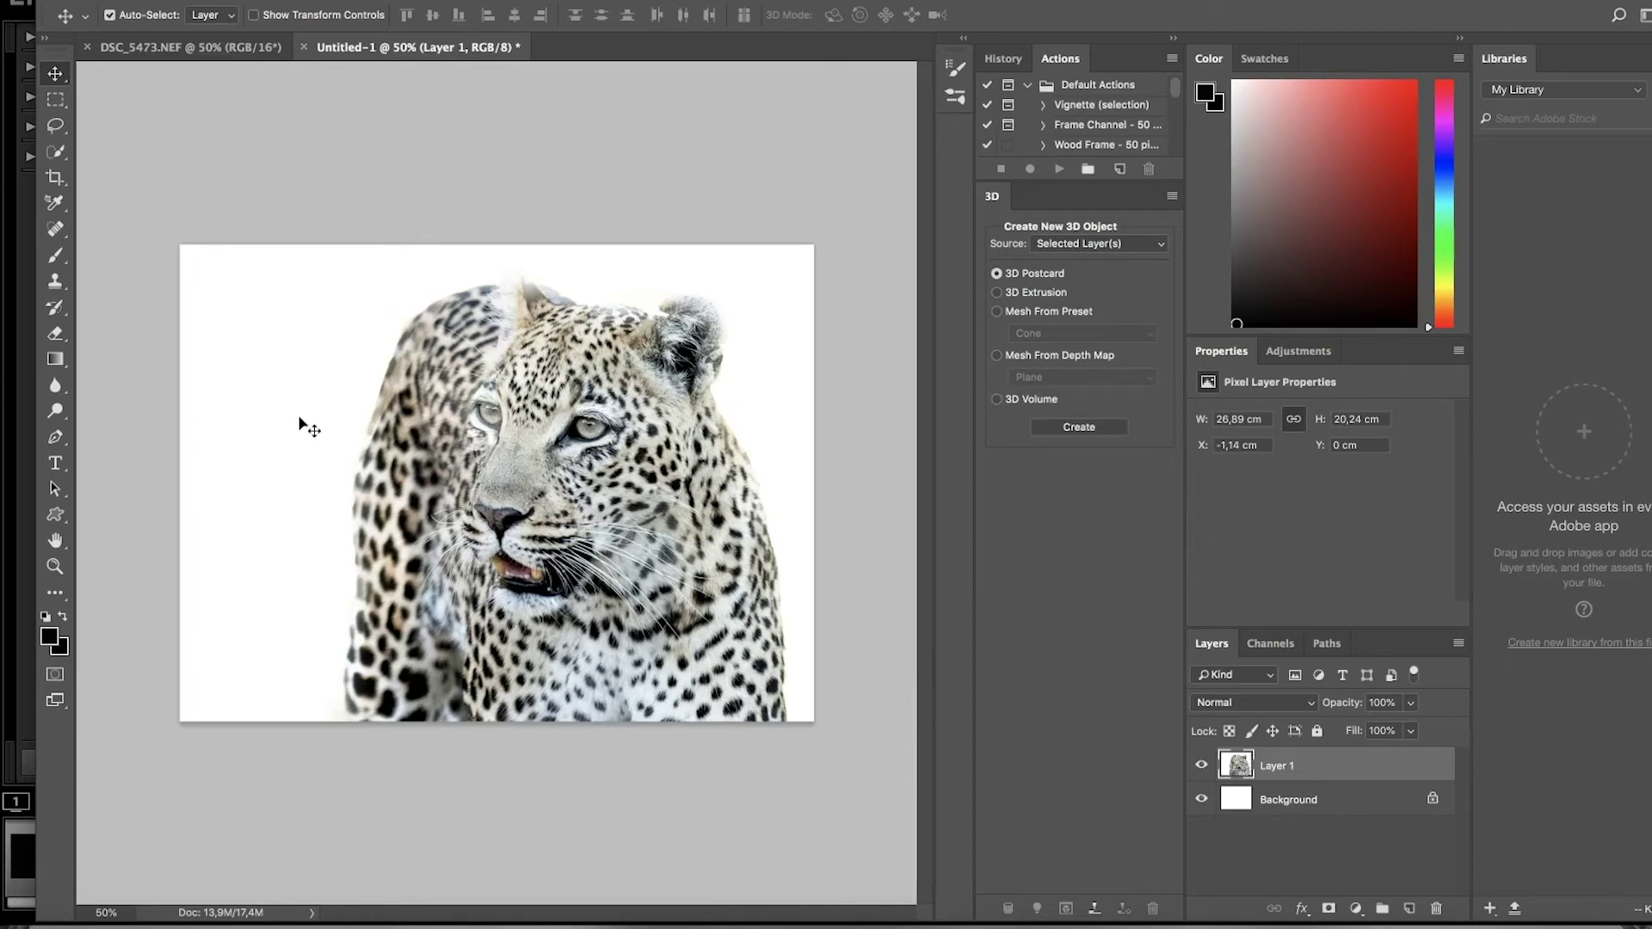
Select the leopard layer and set up the Eraser with a 300 px brush at 100% opacity
{"action": "left_click", "coordinate": [1293, 799]}
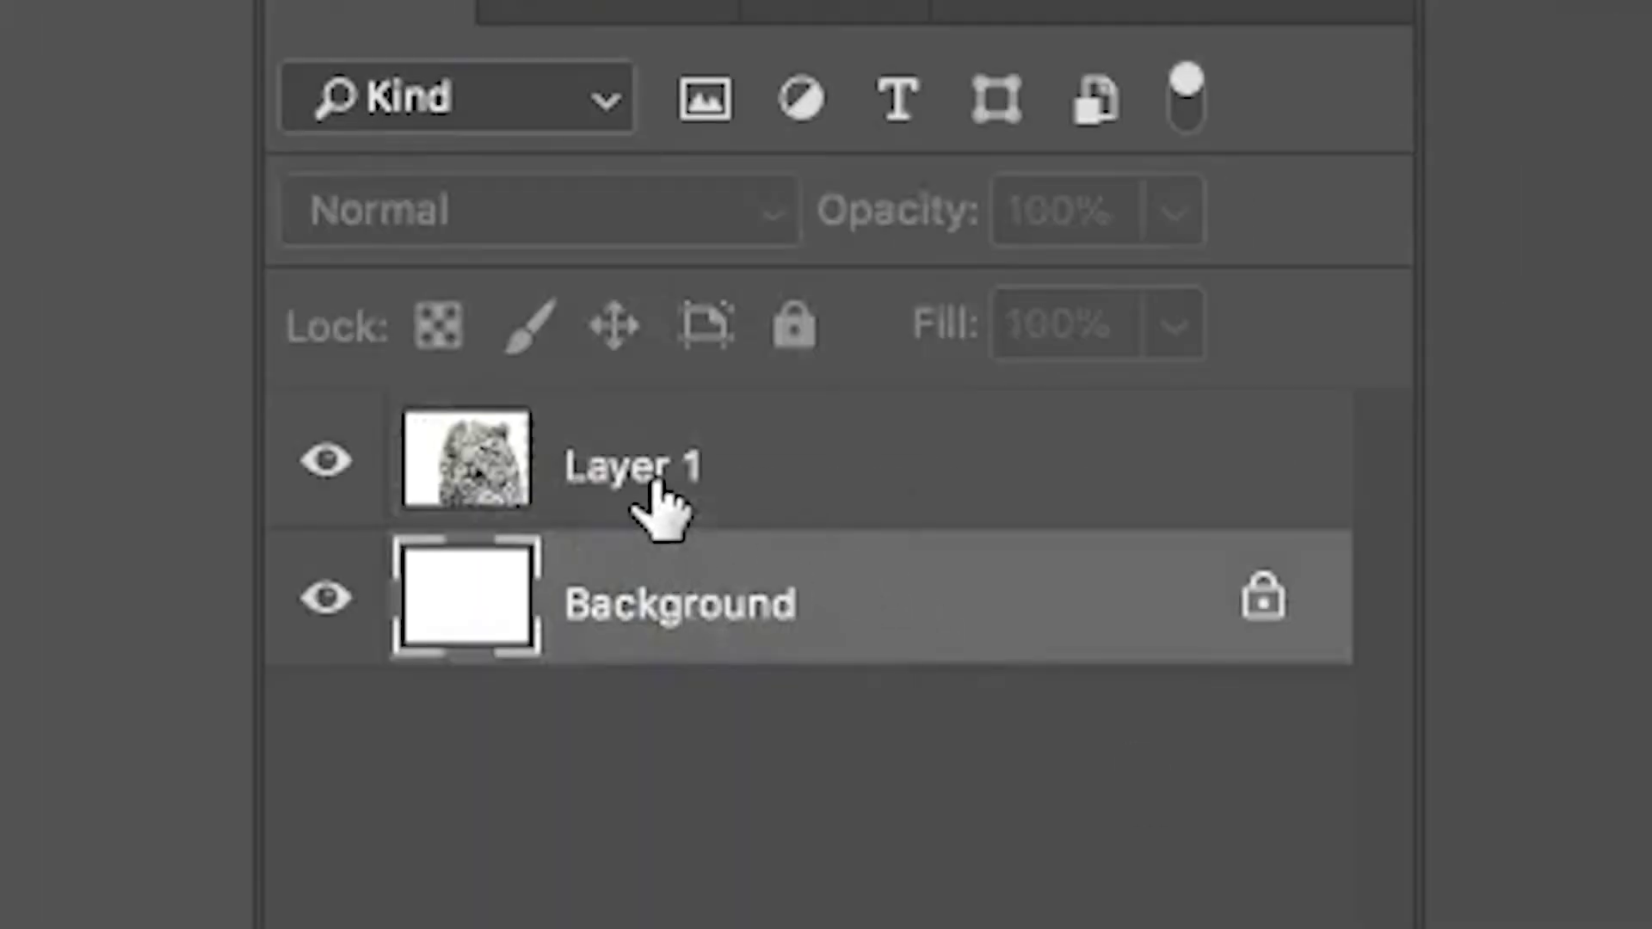
{"action": "left_click", "coordinate": [658, 490]}
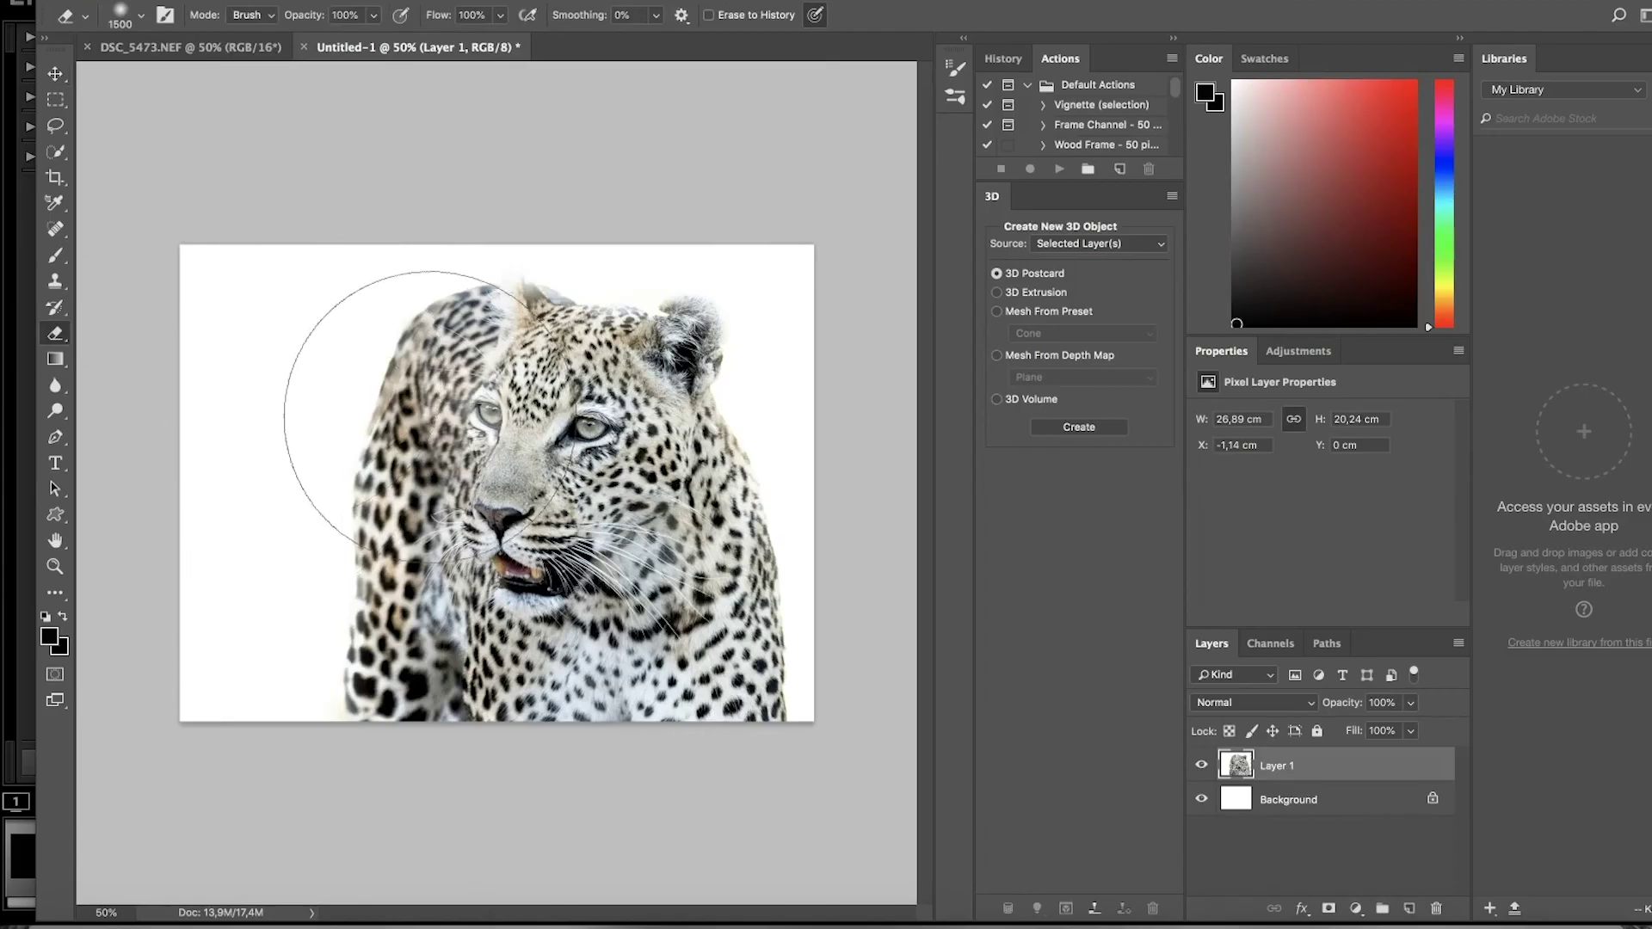
{"action": "key", "text": "bracketleft"}
{"action": "key", "text": "bracketleft"}
{"action": "key", "text": "bracketleft"}
{"action": "key", "text": "bracketleft"}
{"action": "key", "text": "bracketleft"}
{"action": "key", "text": "bracketleft"}
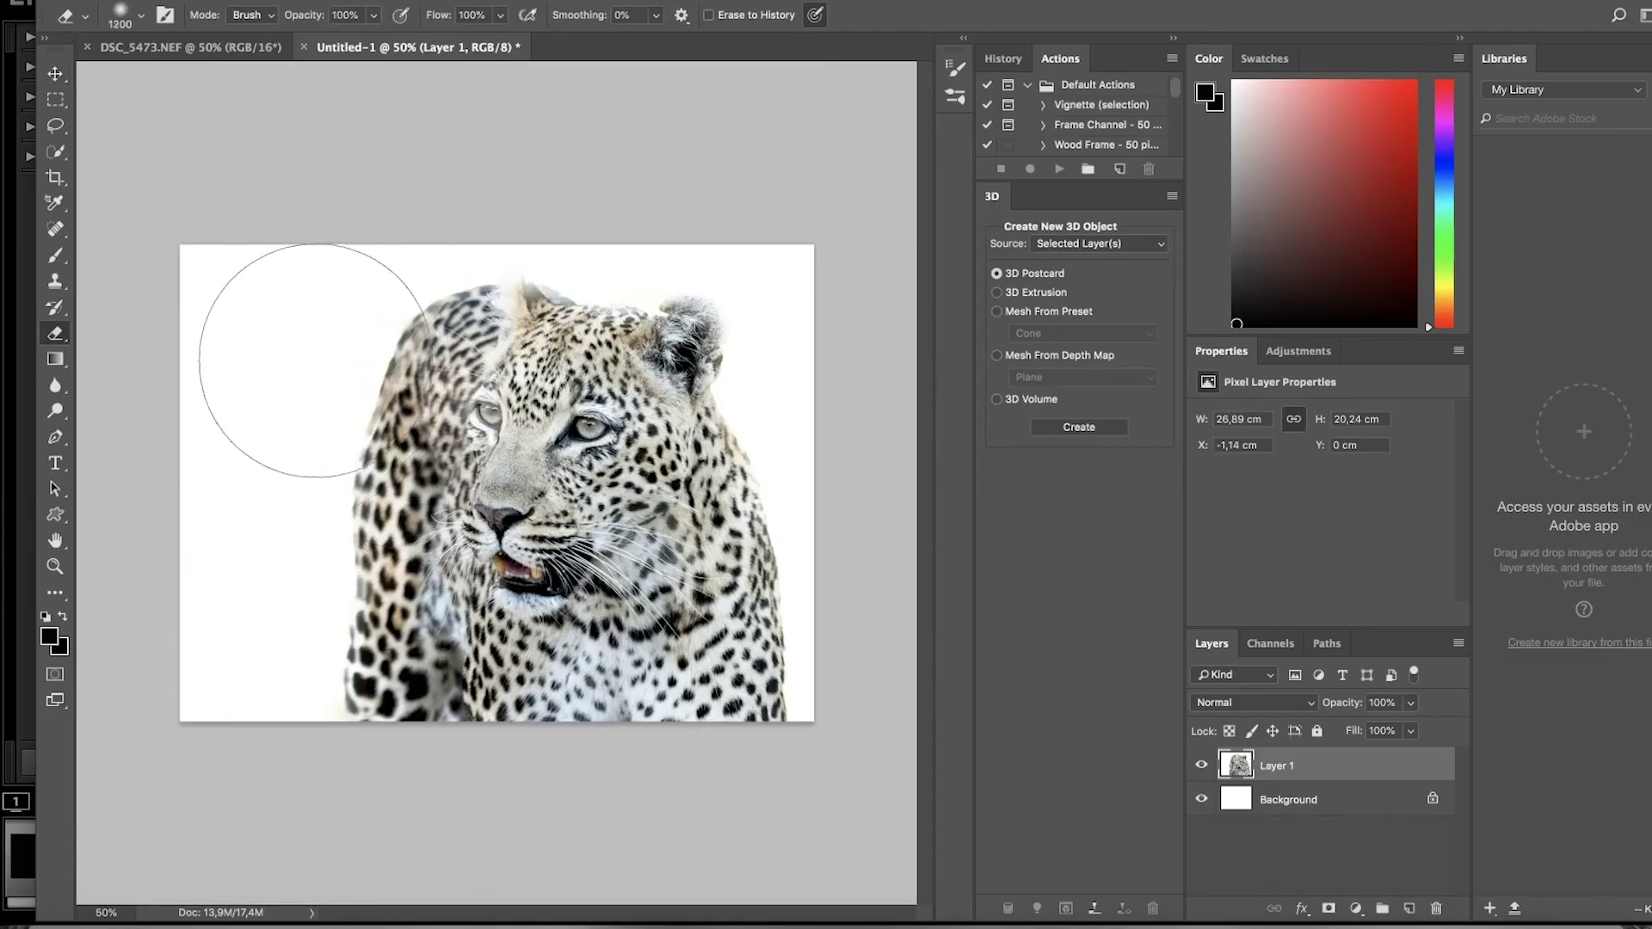
{"action": "key", "text": "bracketleft"}
{"action": "key", "text": "bracketleft"}
{"action": "key", "text": "bracketleft"}
{"action": "key", "text": "bracketleft"}
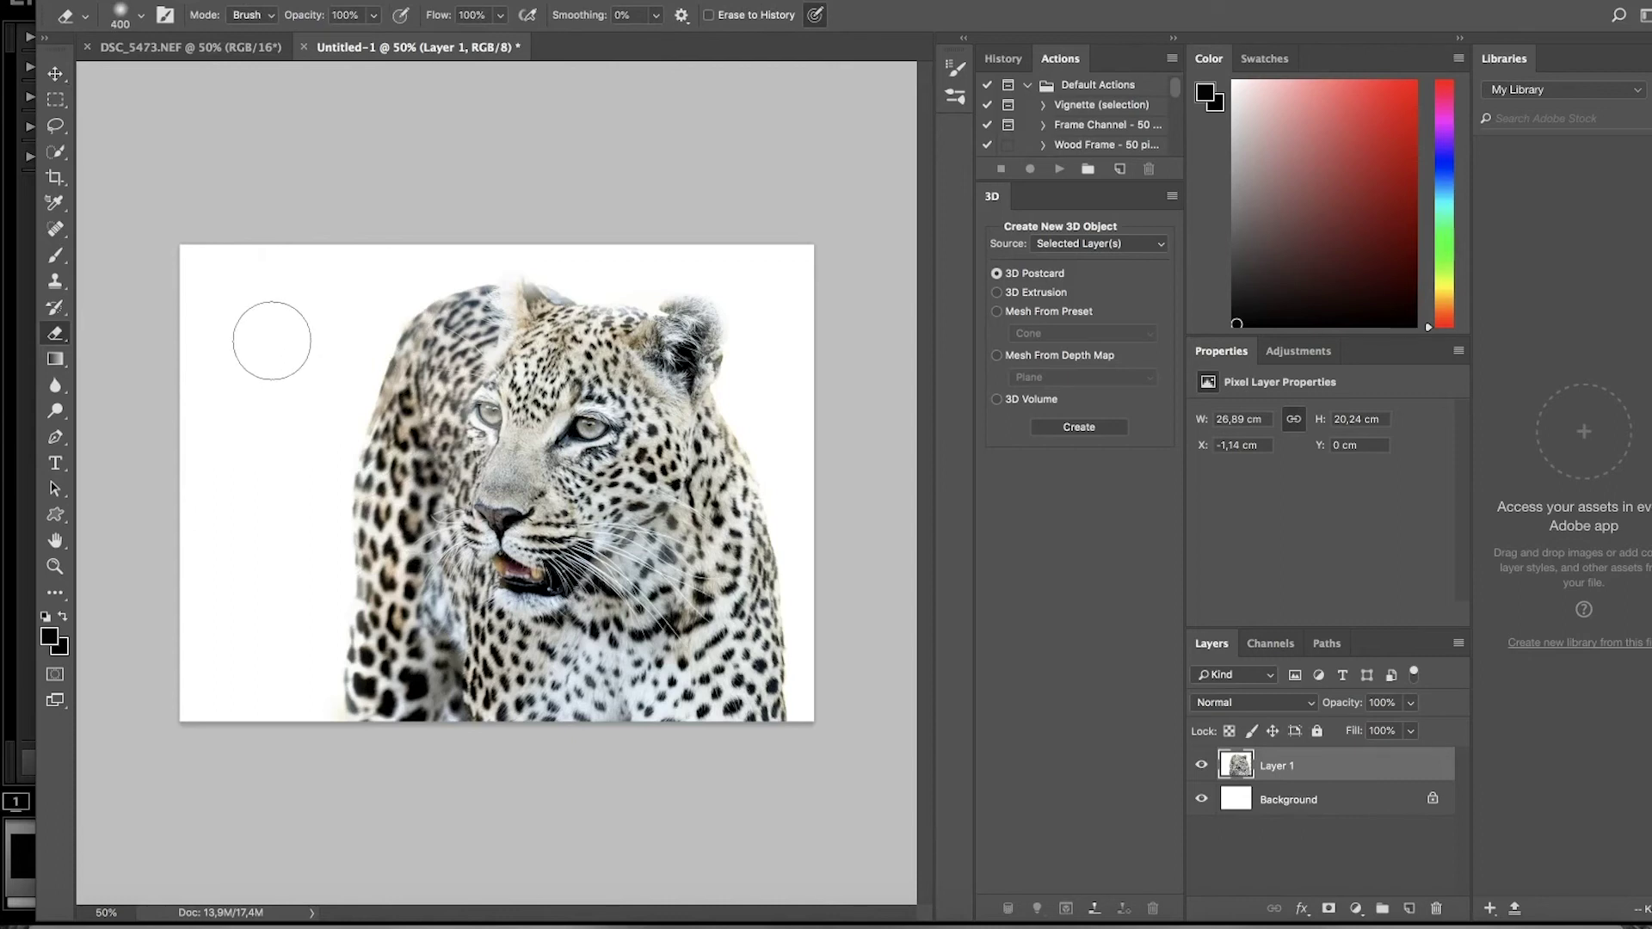
{"action": "key", "text": "bracketleft"}
{"action": "key", "text": "bracketleft"}
{"action": "left_click", "coordinate": [374, 16]}
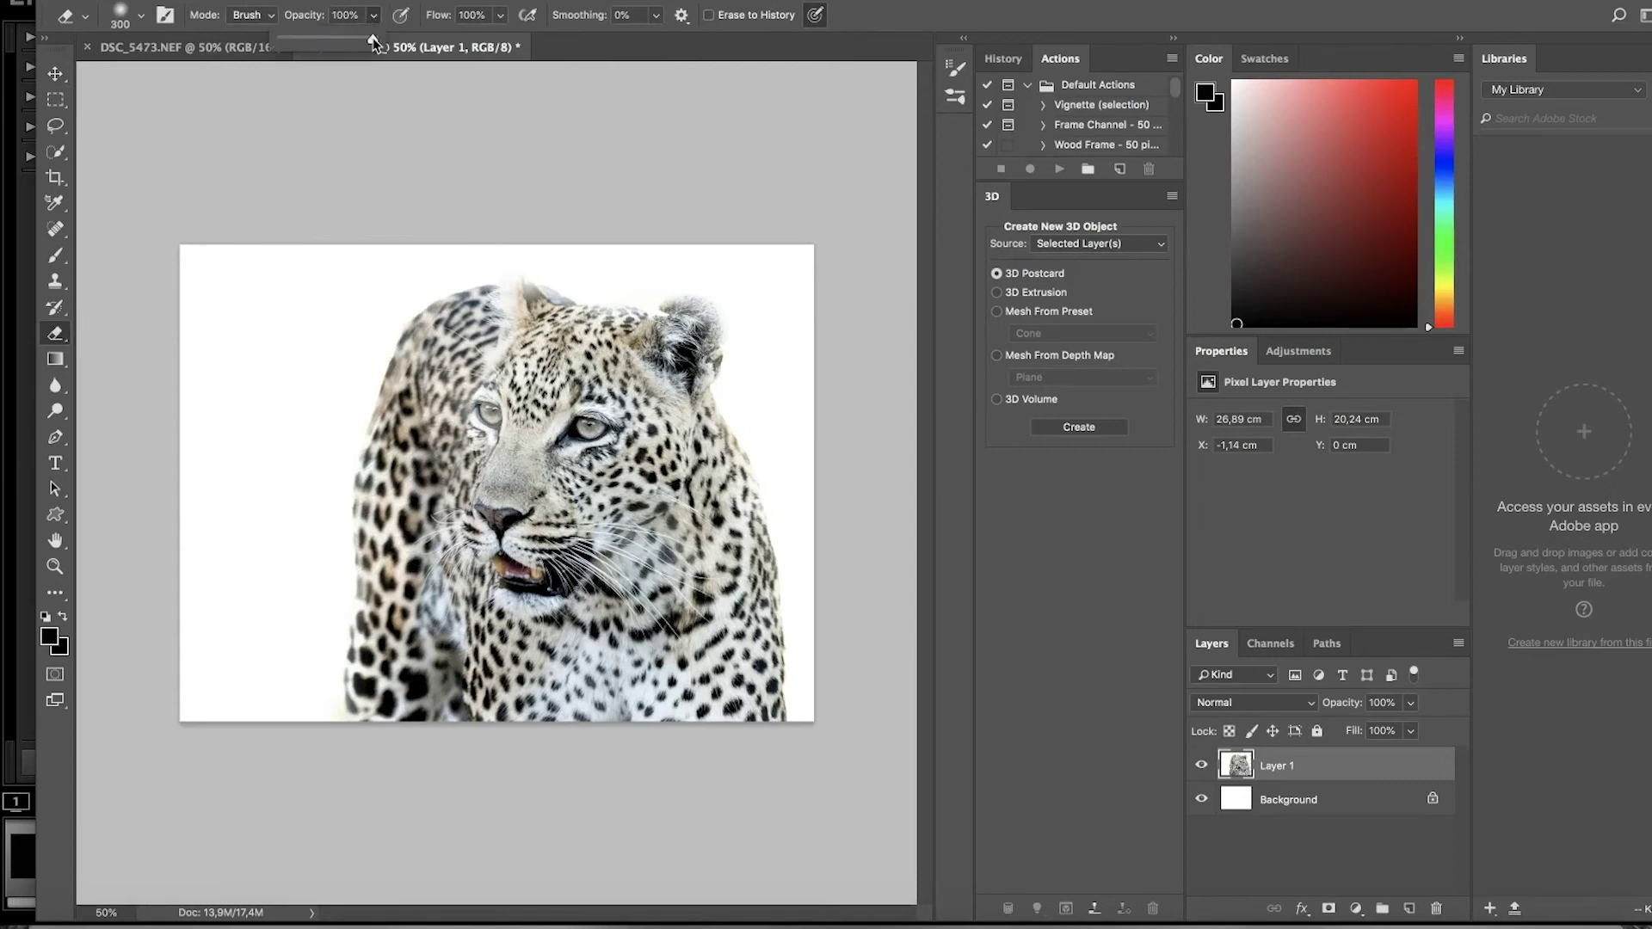
{"action": "left_click", "coordinate": [373, 33]}
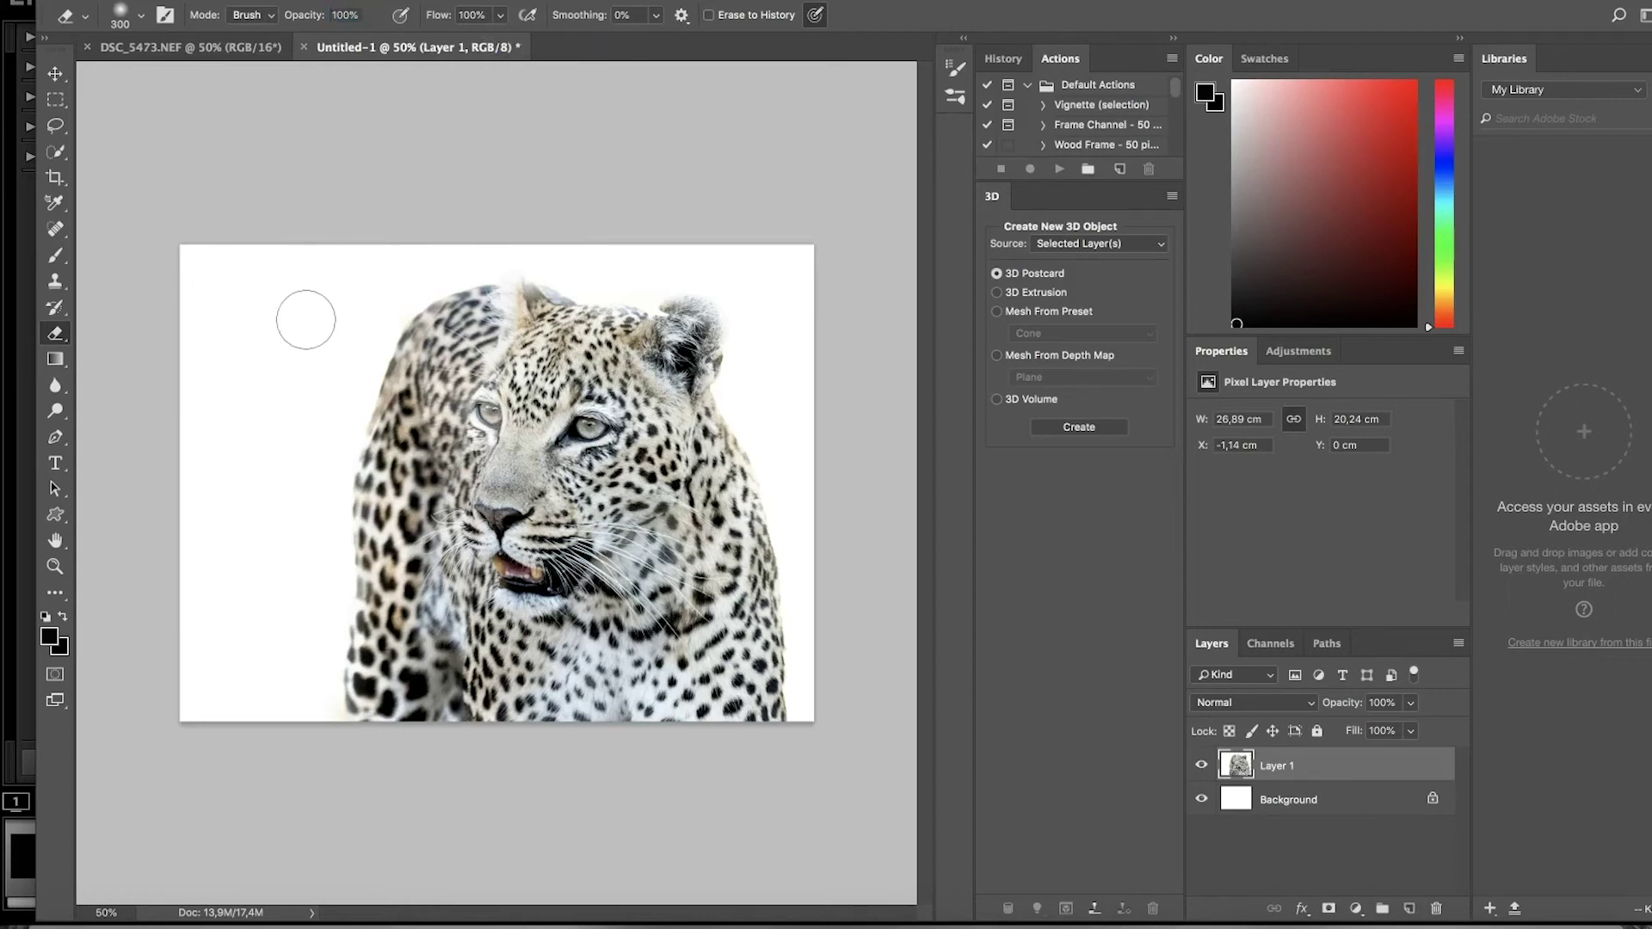
Test an Eraser stroke across the leopard's face, undo it, and erase the white background beside the leopard's shoulder and head
{"action": "left_click_drag", "start_coordinate": [265, 516], "coordinate": [682, 424]}
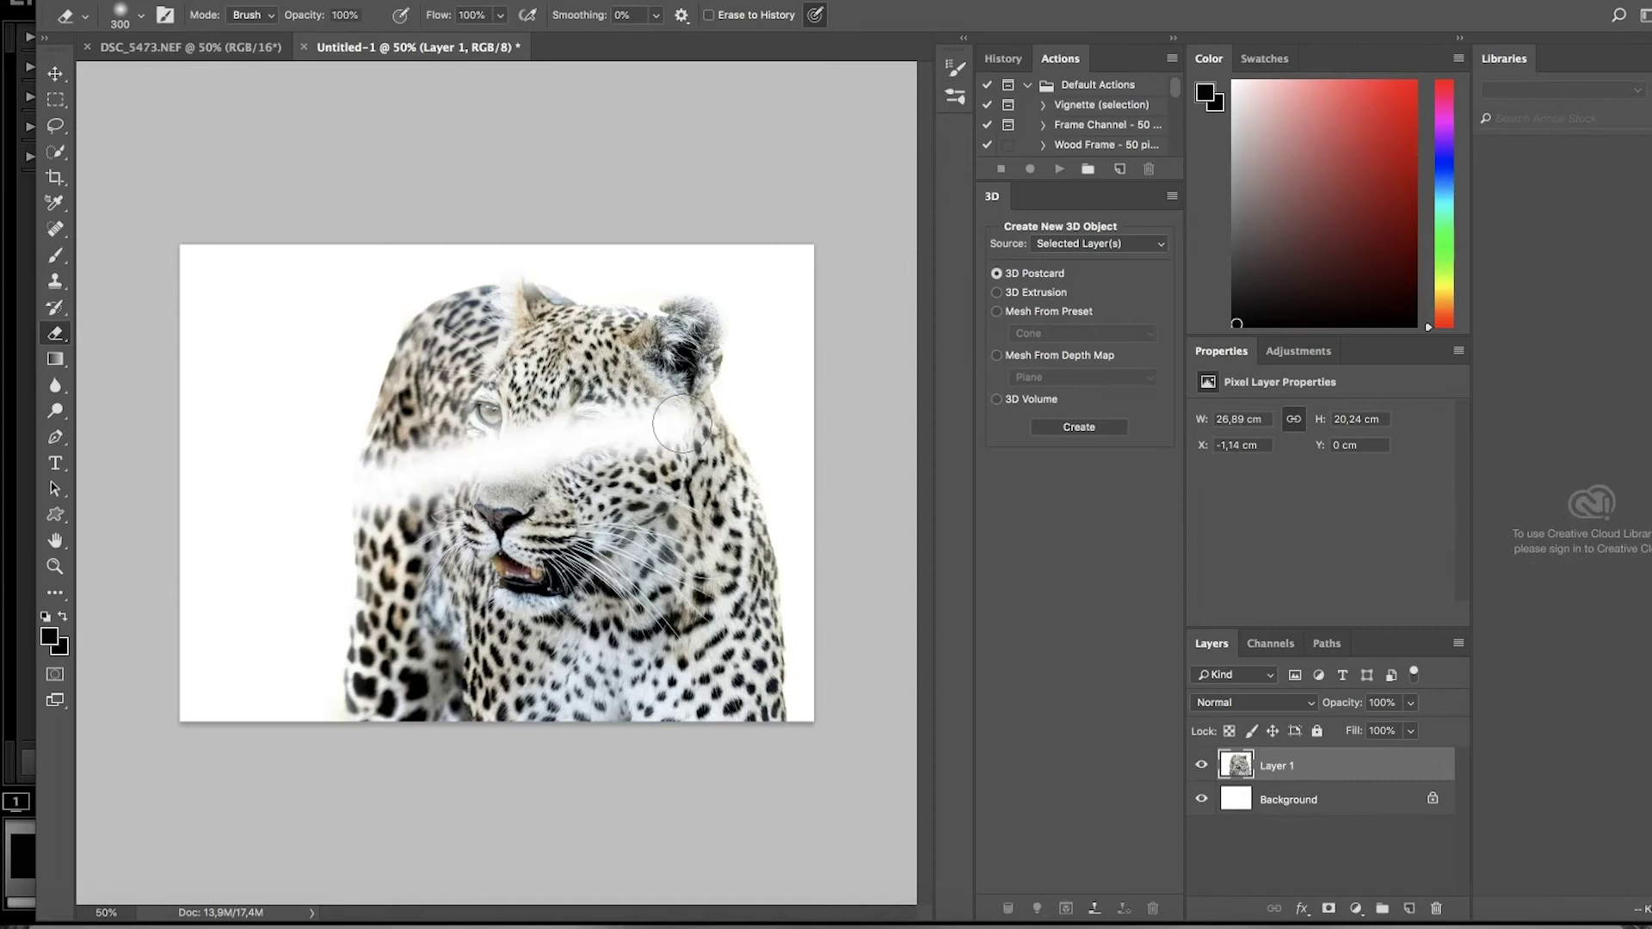
{"action": "key", "text": "ctrl+z"}
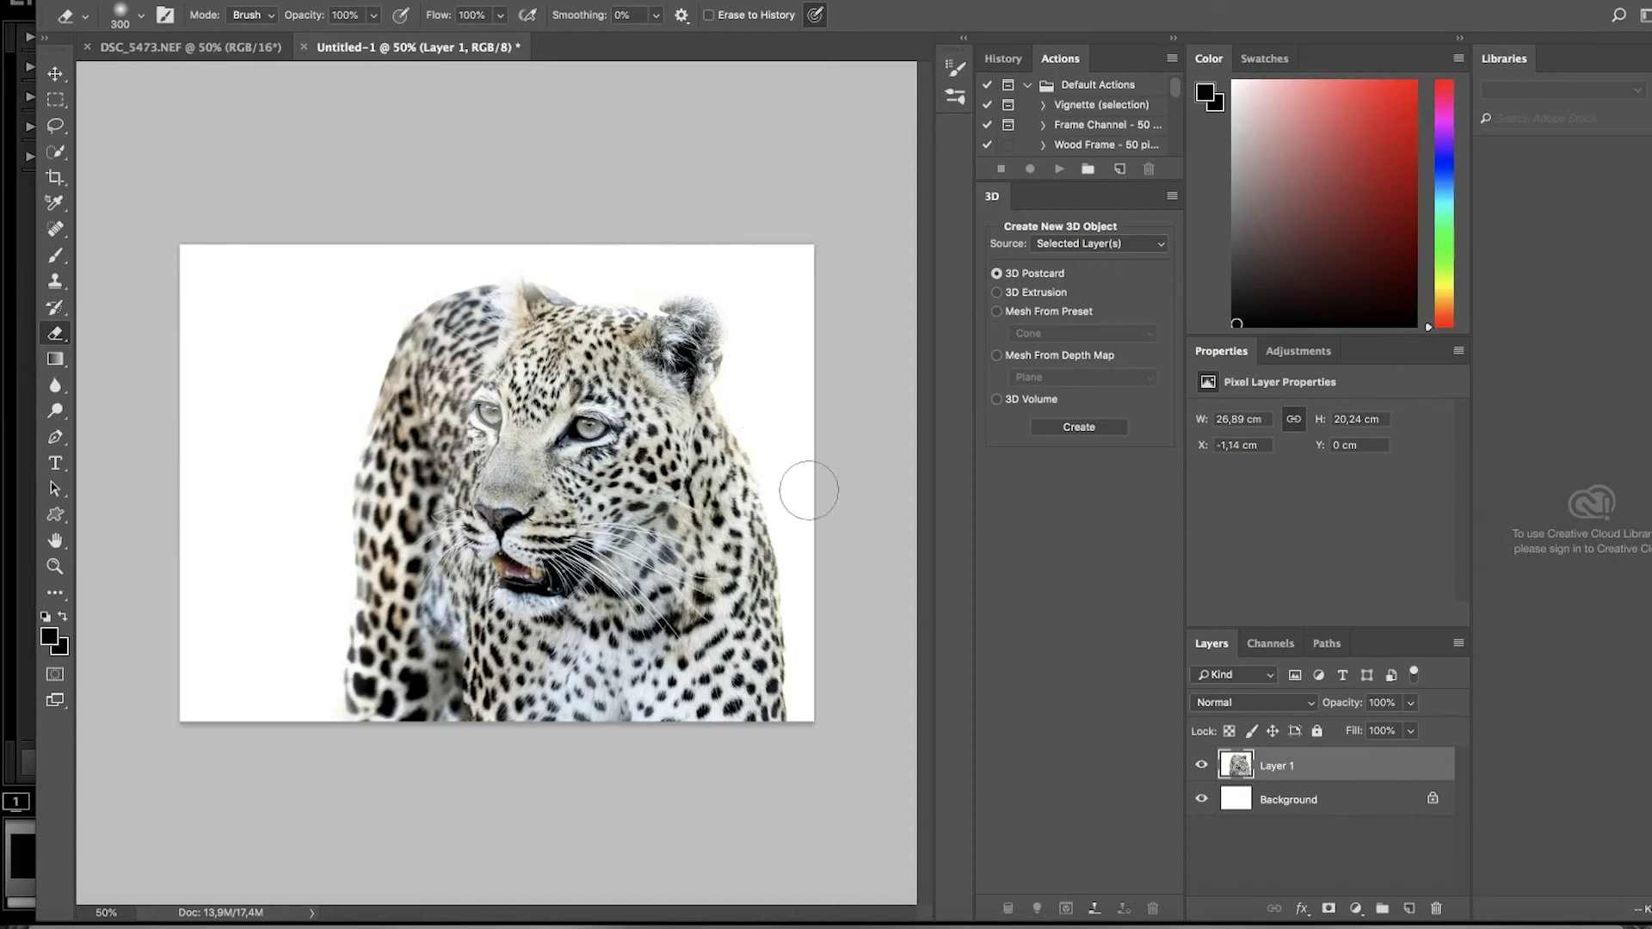
{"action": "left_click_drag", "start_coordinate": [821, 715], "coordinate": [795, 249]}
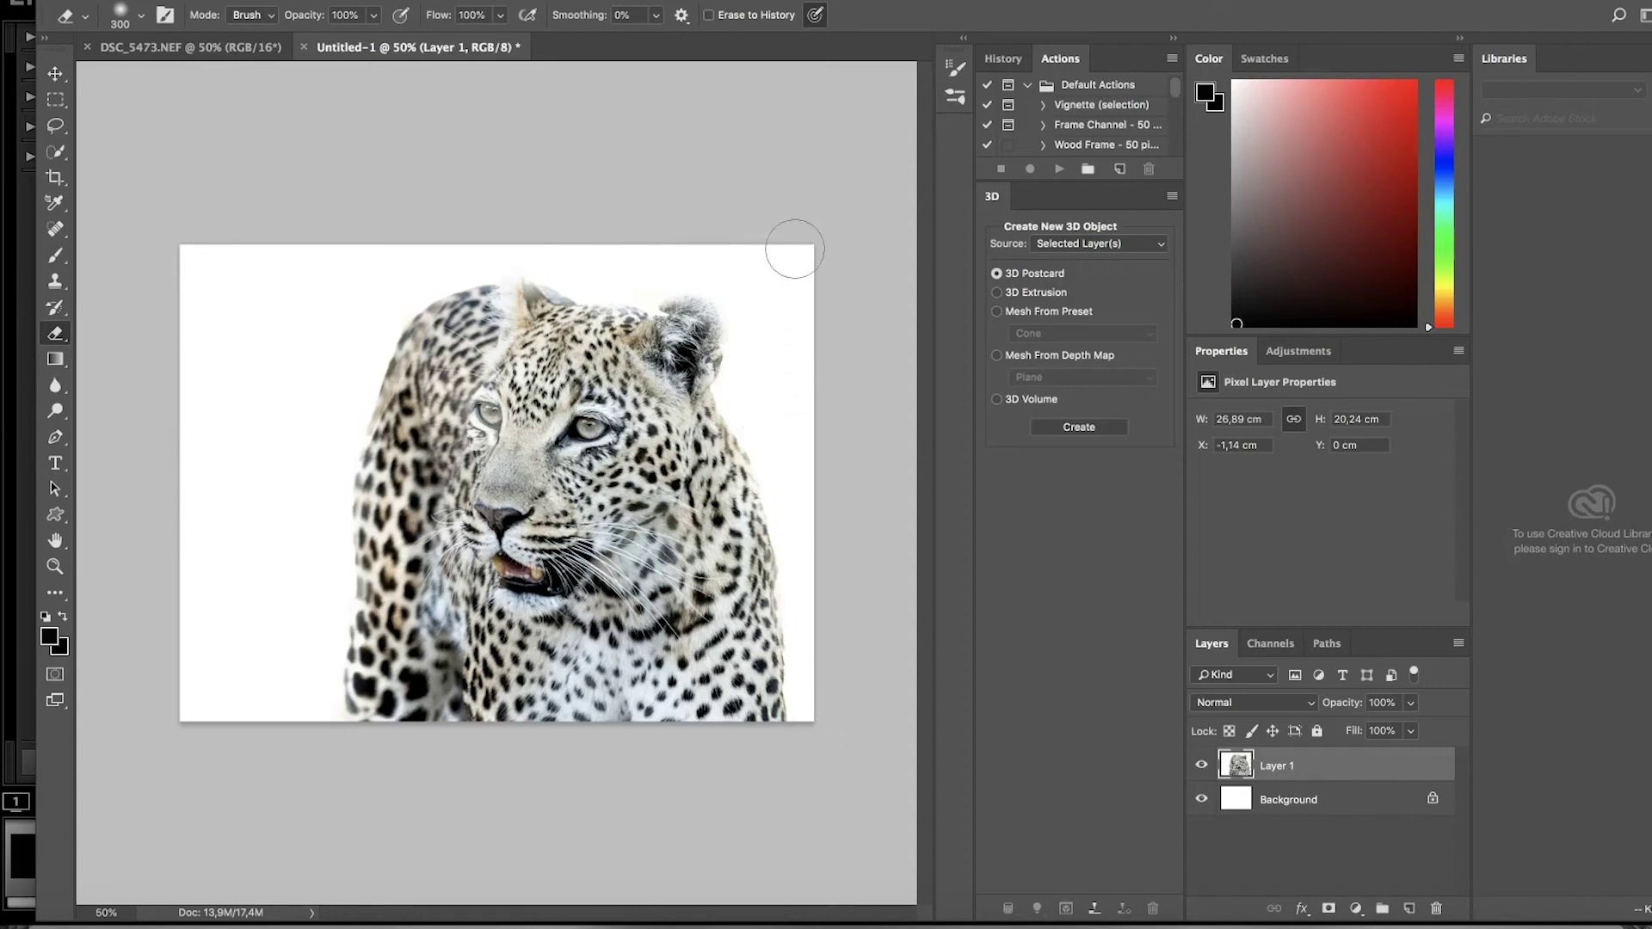
Reduce the Eraser to 100 px, test a stroke into the fur along the leopard's back outline, and undo it
{"action": "key", "text": "z"}
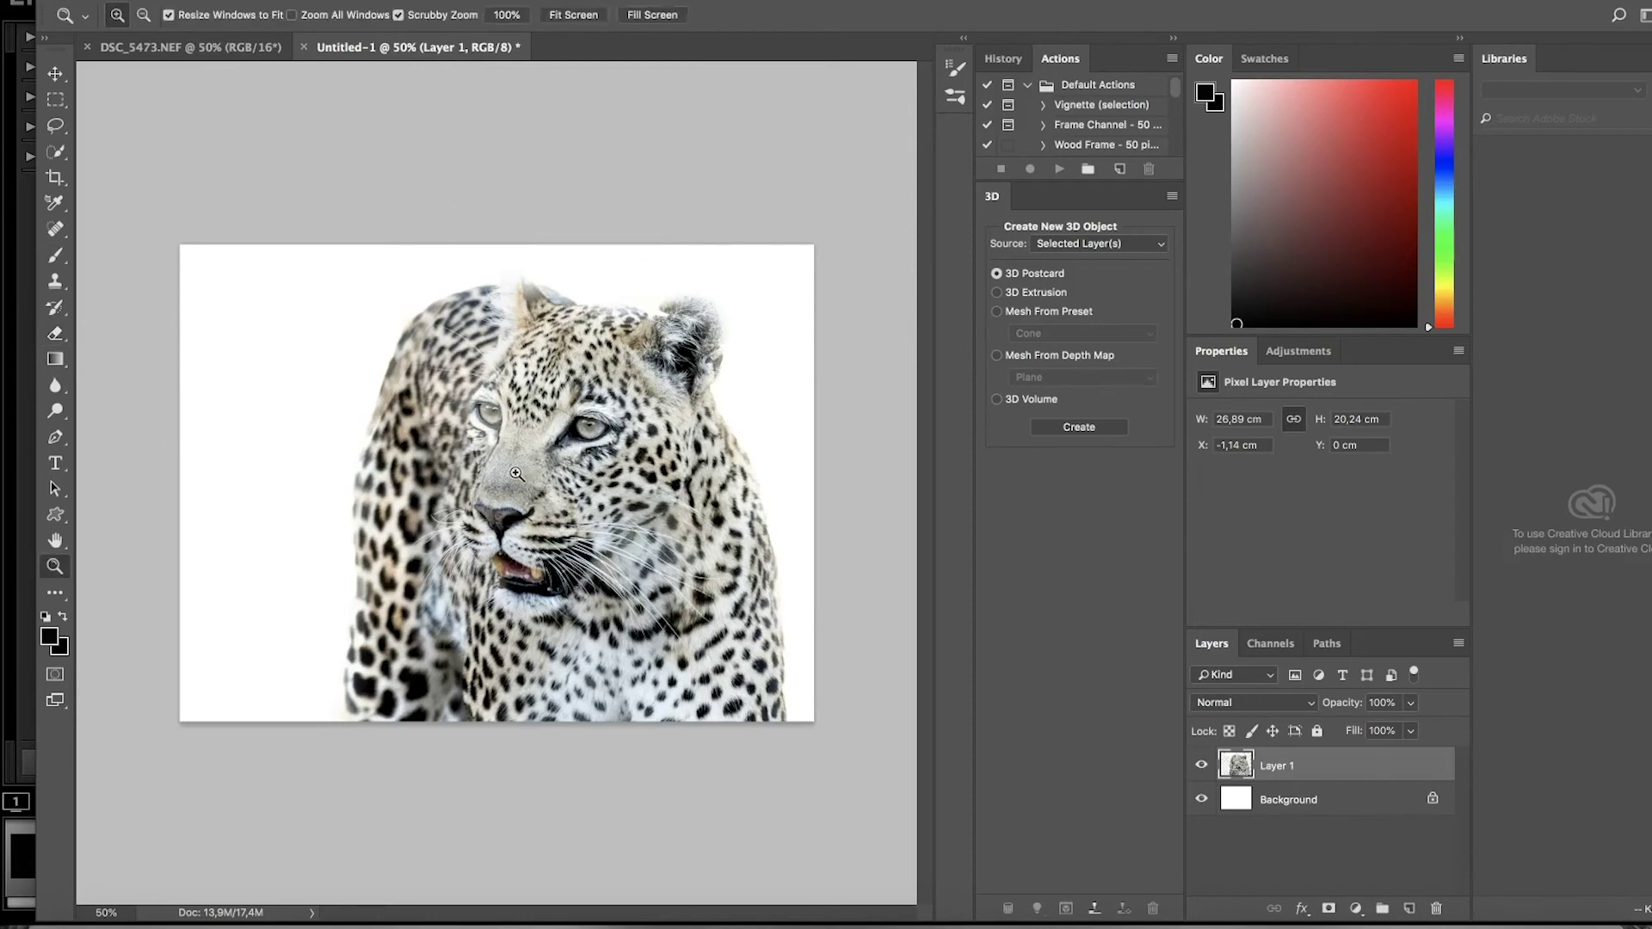
{"action": "left_click_drag", "start_coordinate": [389, 376], "coordinate": [494, 413]}
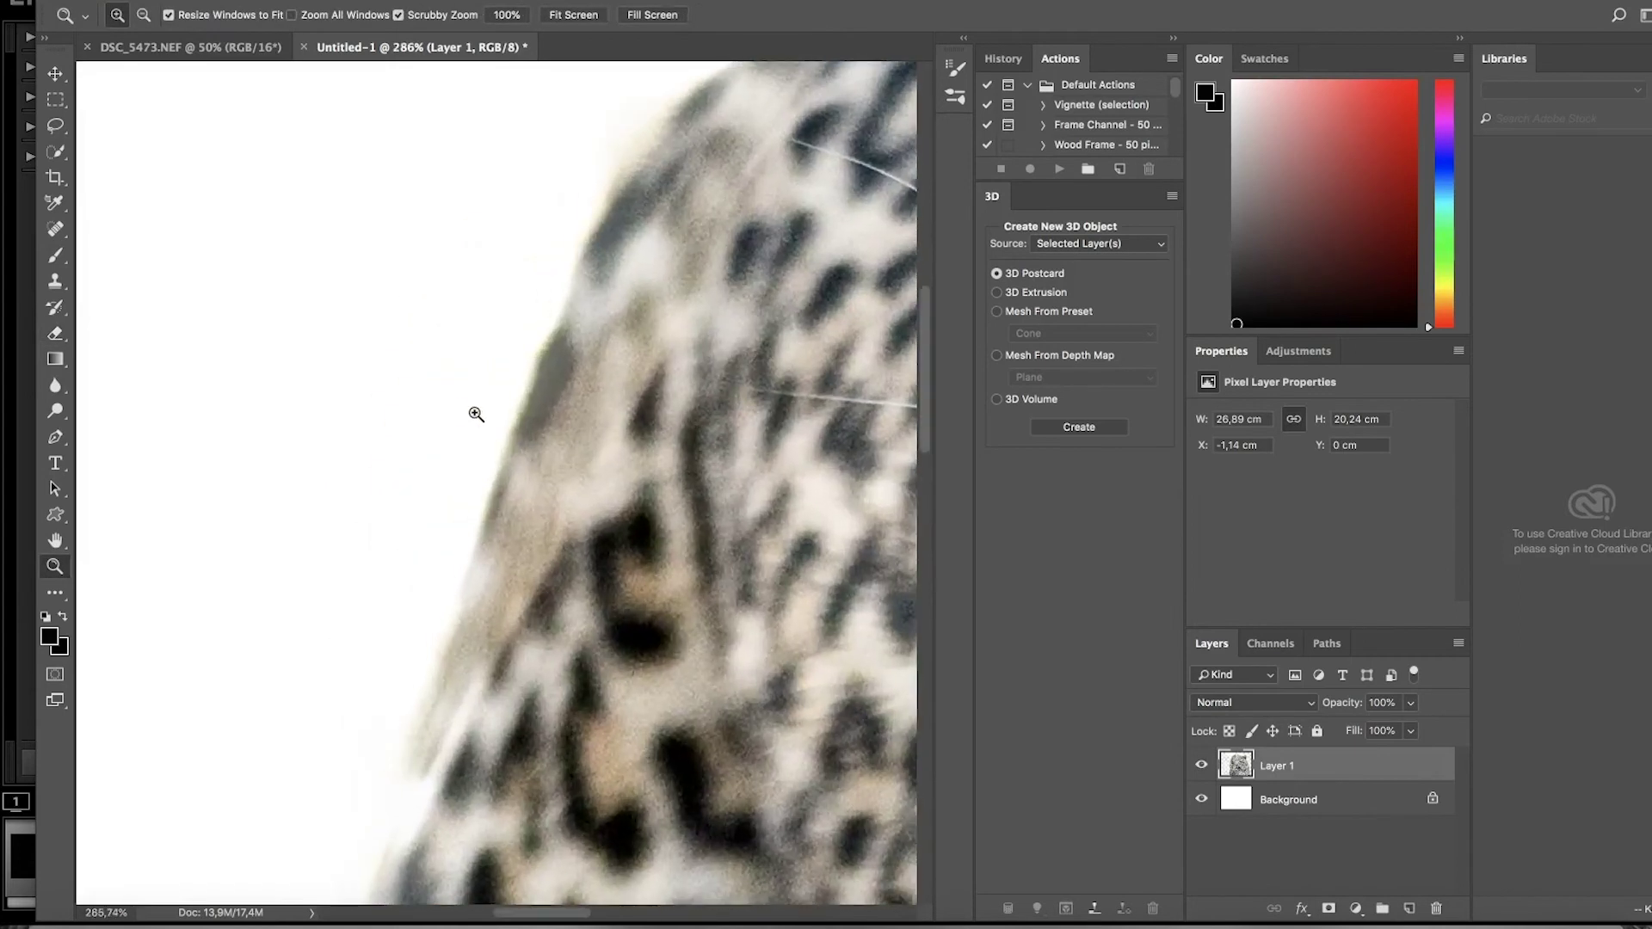
{"action": "key", "text": "e"}
{"action": "key", "text": "bracketleft"}
{"action": "key", "text": "bracketleft"}
{"action": "key", "text": "bracketleft"}
{"action": "key", "text": "bracketleft"}
{"action": "key", "text": "bracketleft"}
{"action": "key", "text": "bracketleft"}
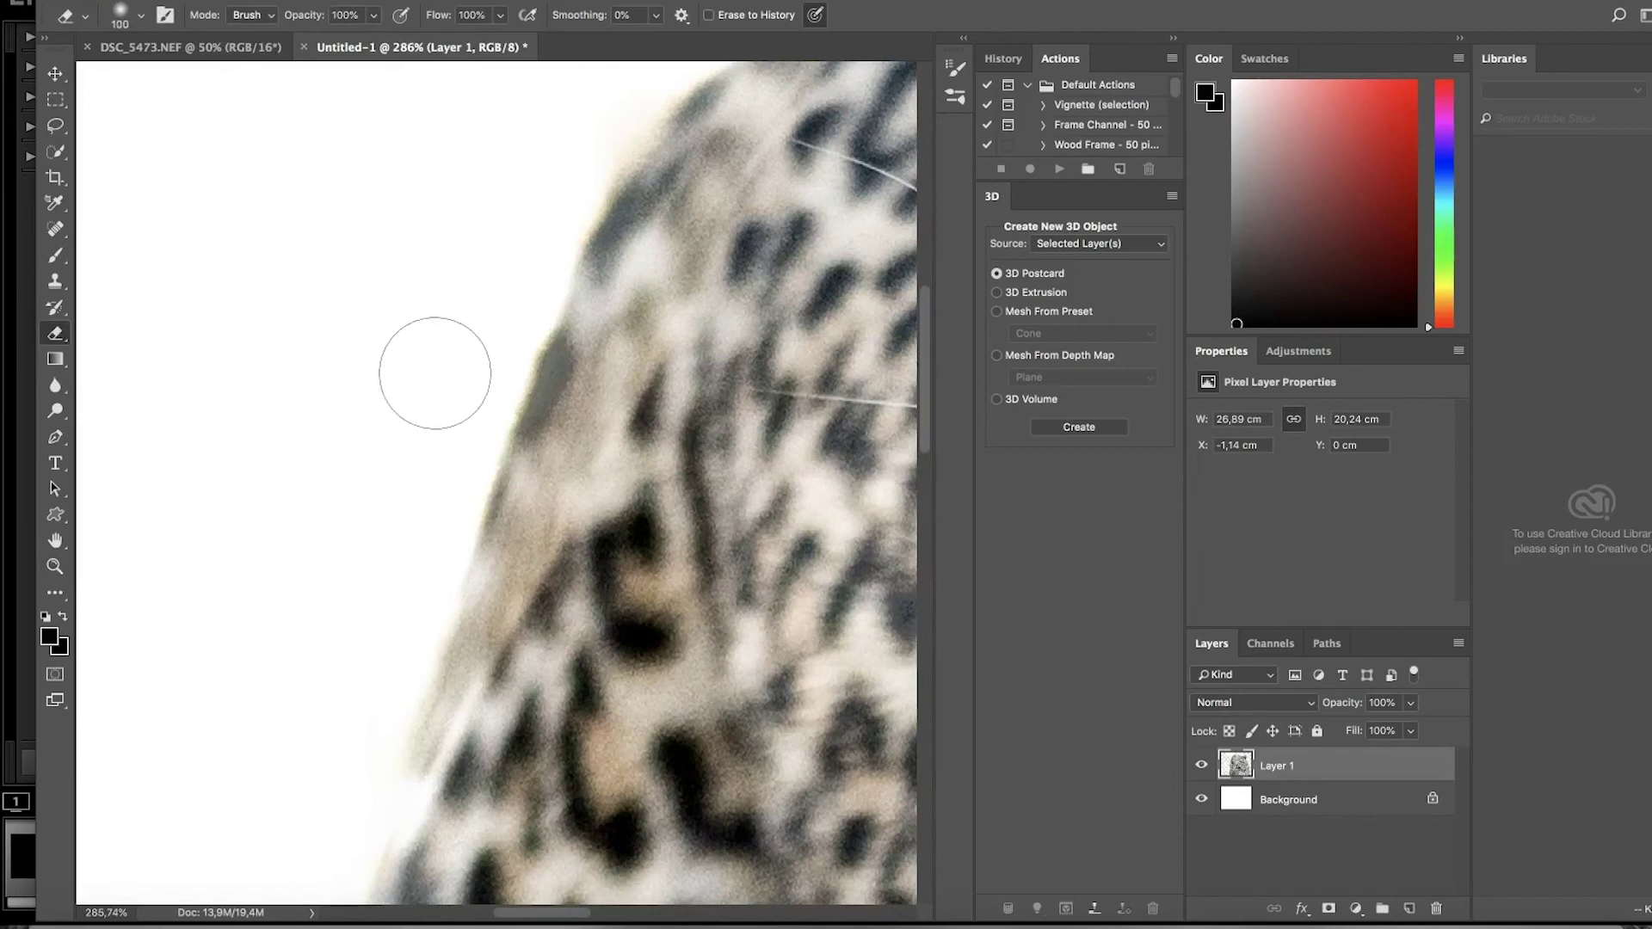
{"action": "mouse_move", "coordinate": [431, 354]}
{"action": "left_mouse_down"}
{"action": "mouse_move", "coordinate": [648, 454]}
{"action": "mouse_move", "coordinate": [524, 417]}
{"action": "mouse_move", "coordinate": [539, 424]}
{"action": "mouse_move", "coordinate": [476, 420]}
{"action": "mouse_move", "coordinate": [472, 391]}
{"action": "left_mouse_up"}
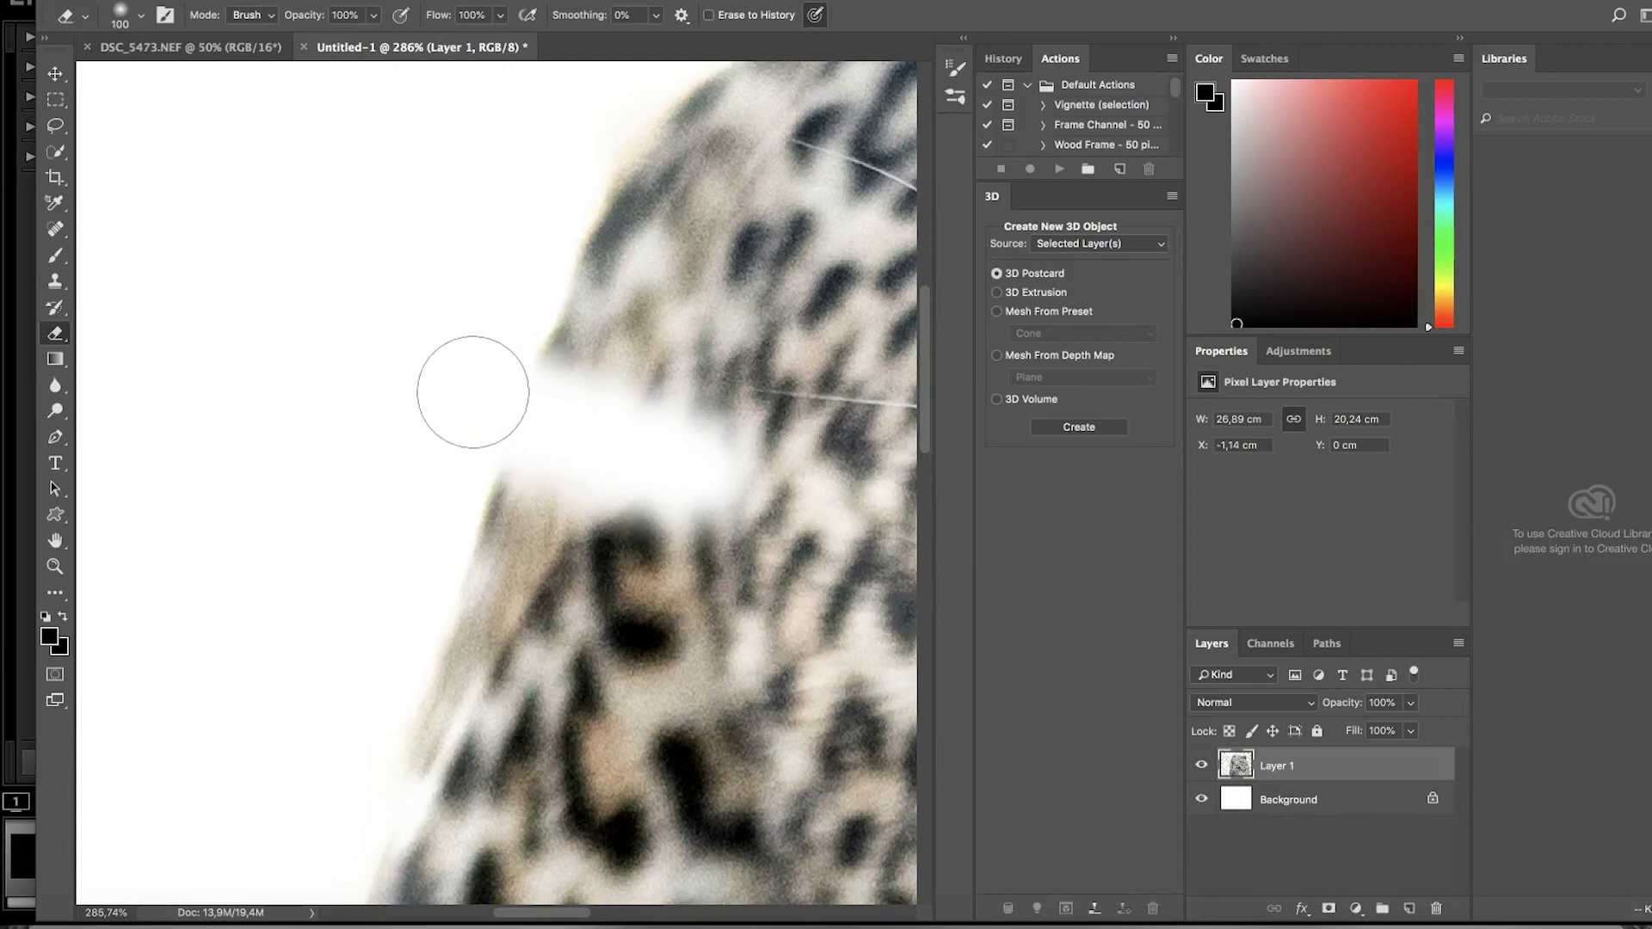
{"action": "key", "text": "ctrl+z"}
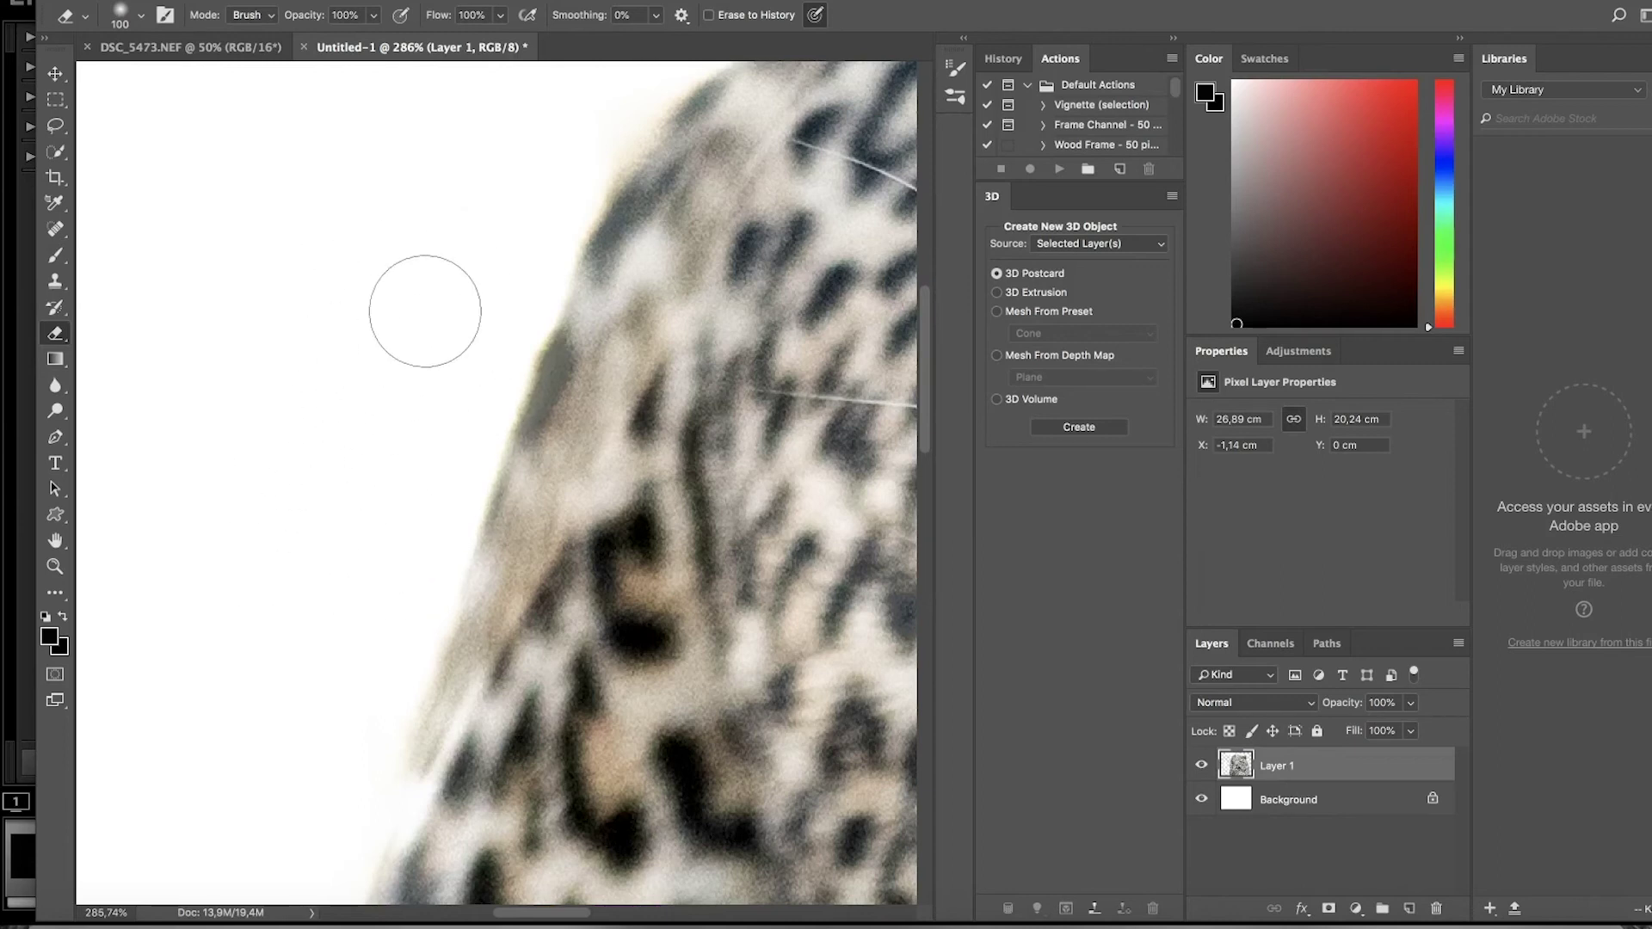
{"action": "key", "text": "z"}
{"action": "right_click", "coordinate": [434, 314]}
{"action": "left_click", "coordinate": [462, 320]}
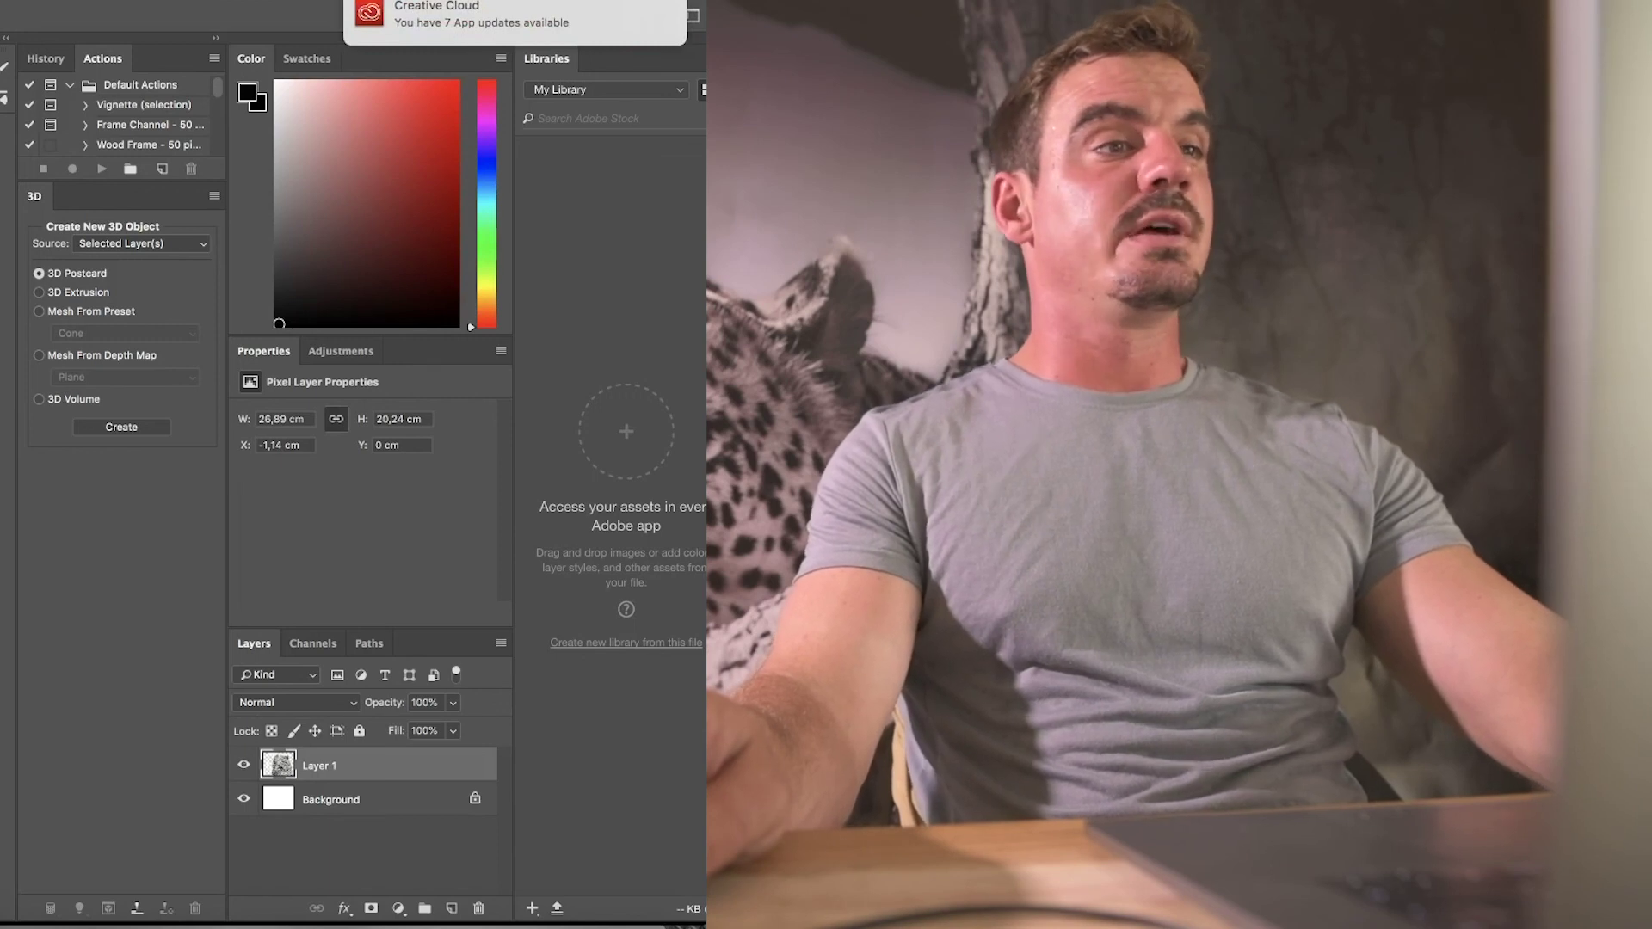
Close both open leopard documents without saving and cancel the Camera Raw import
{"action": "key", "text": "super+w"}
{"action": "key", "text": "d"}
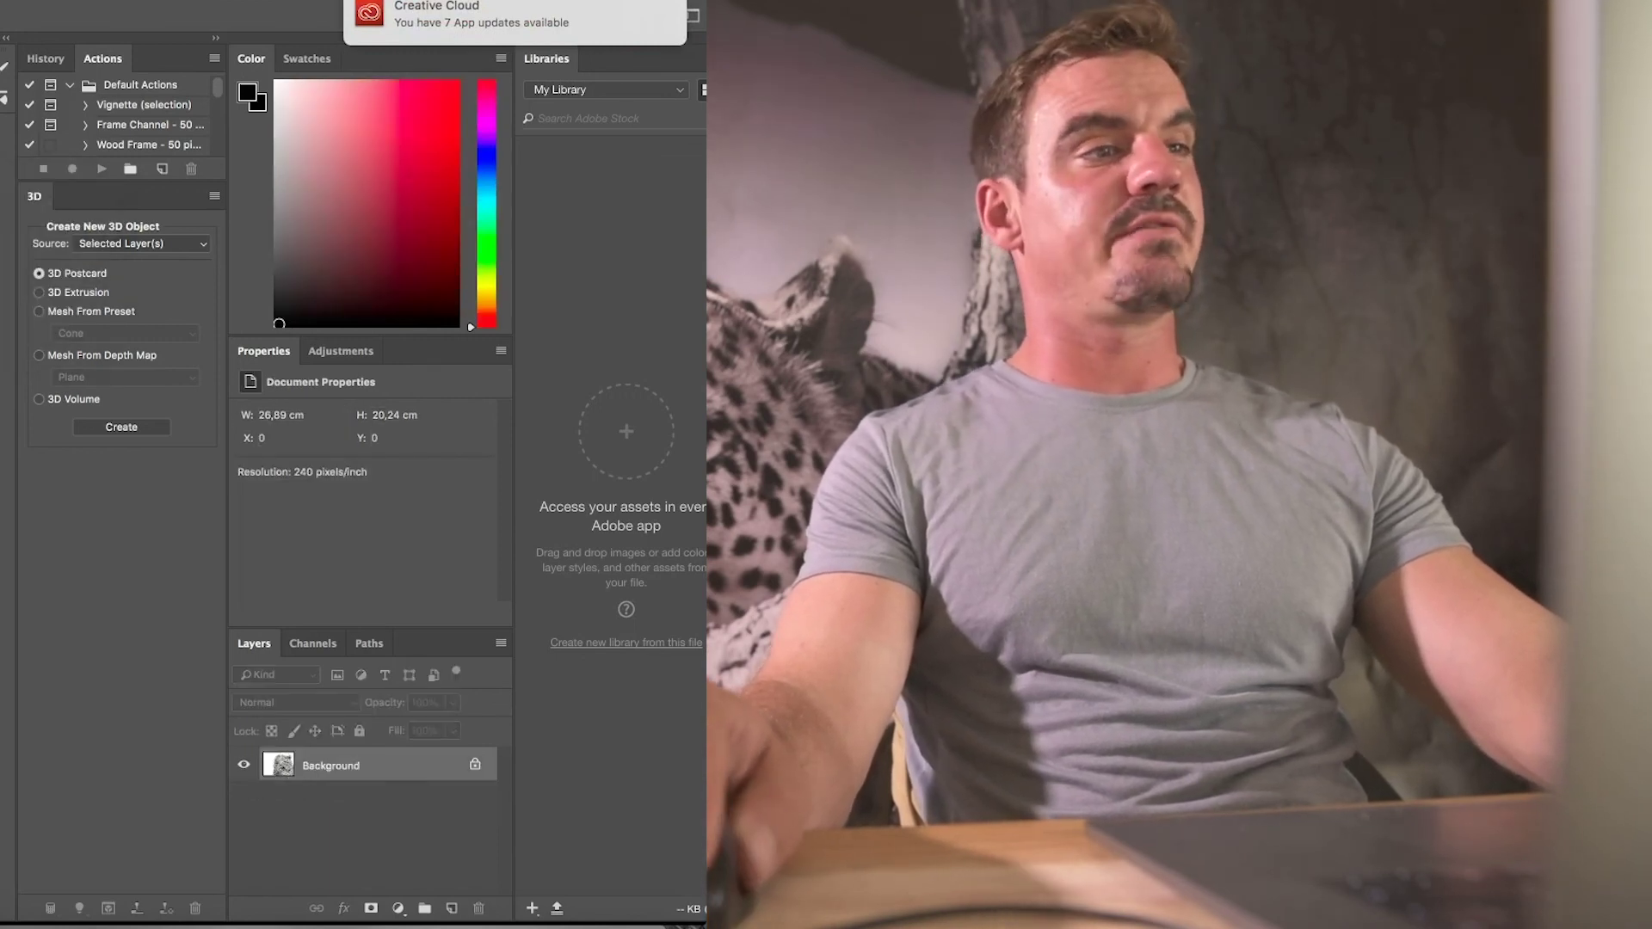
{"action": "key", "text": "super+w"}
{"action": "key", "text": "d"}
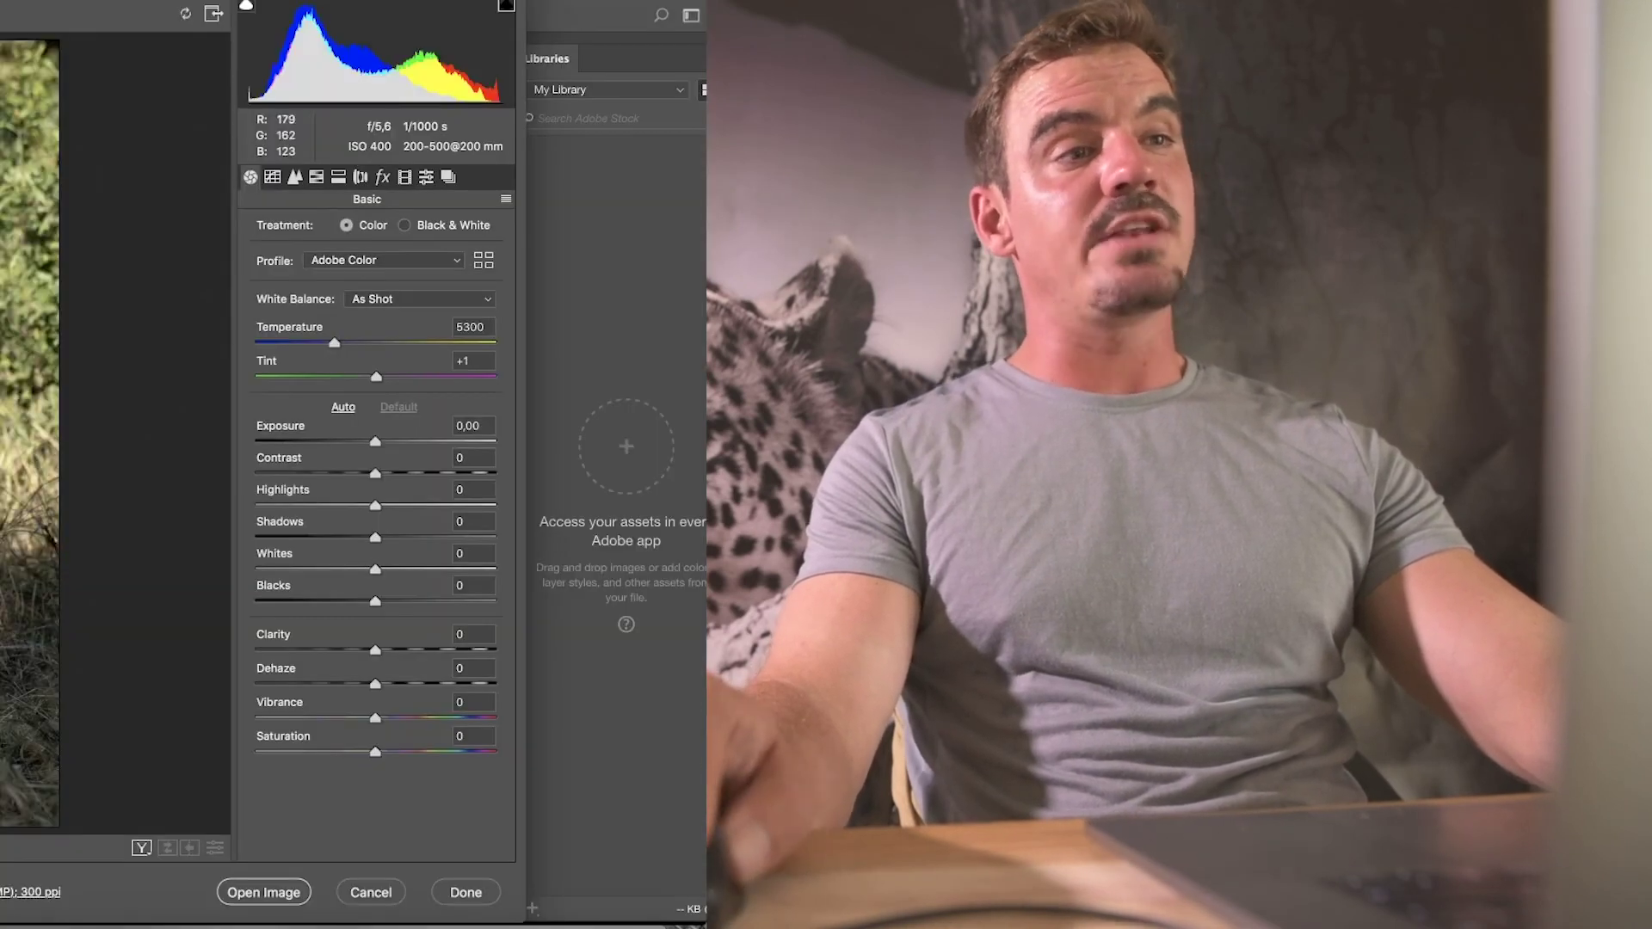
{"action": "left_click", "coordinate": [385, 901]}
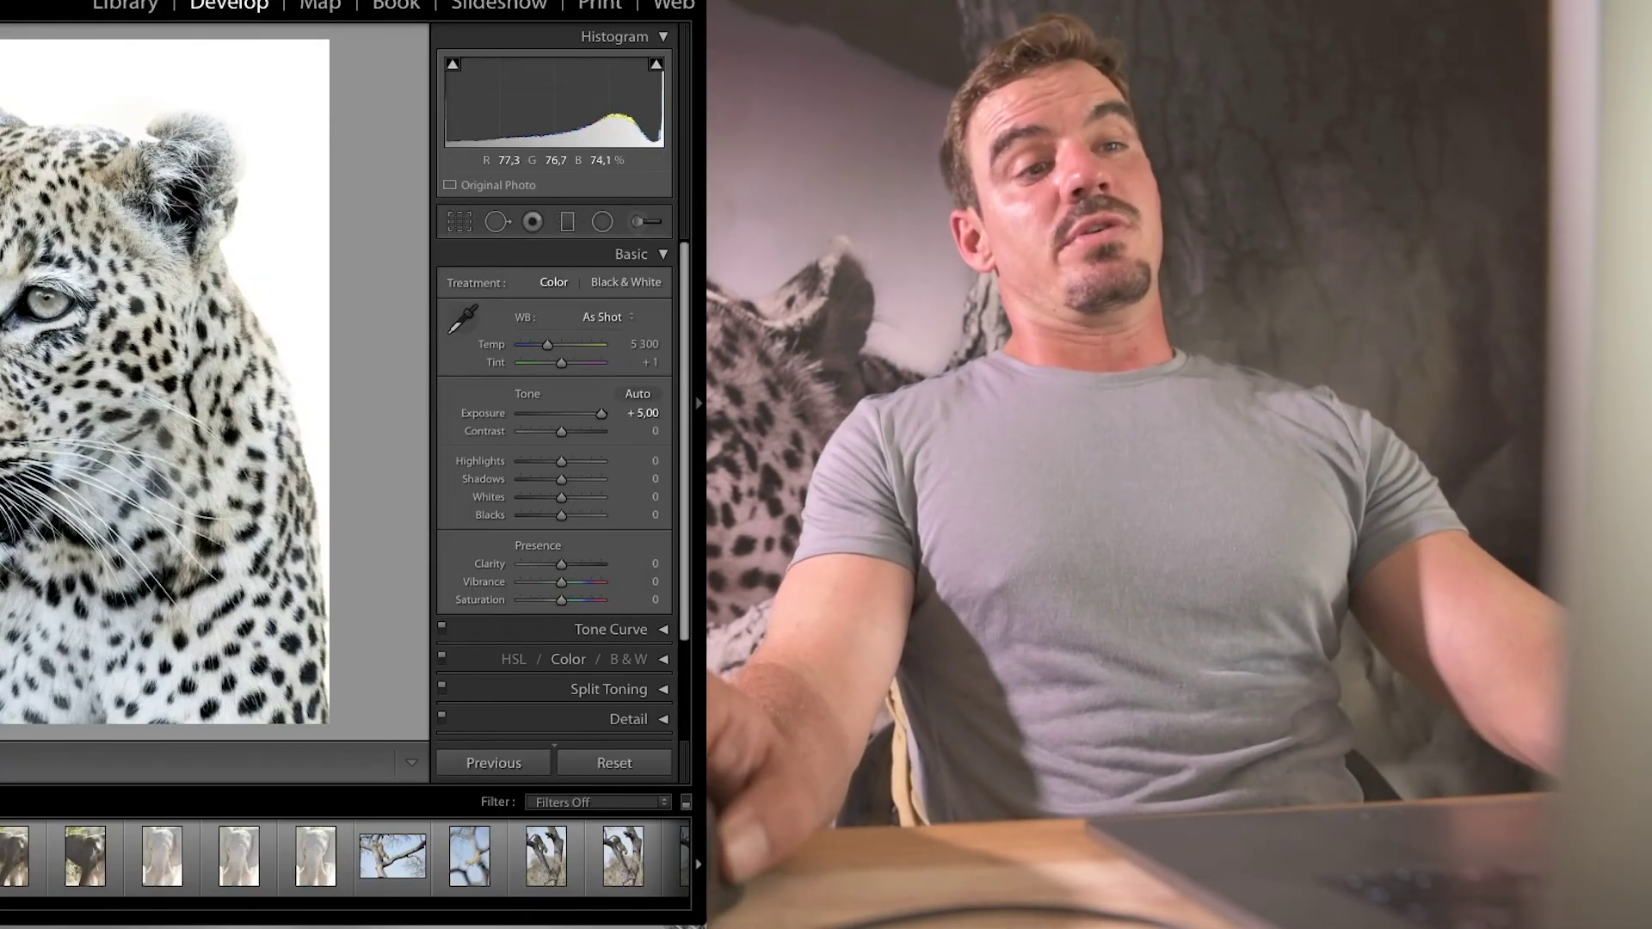
Send the high-key leopard photo from Lightroom to Adobe Photoshop CC 2018 again and switch to Photoshop
{"action": "right_click", "coordinate": [2, 322]}
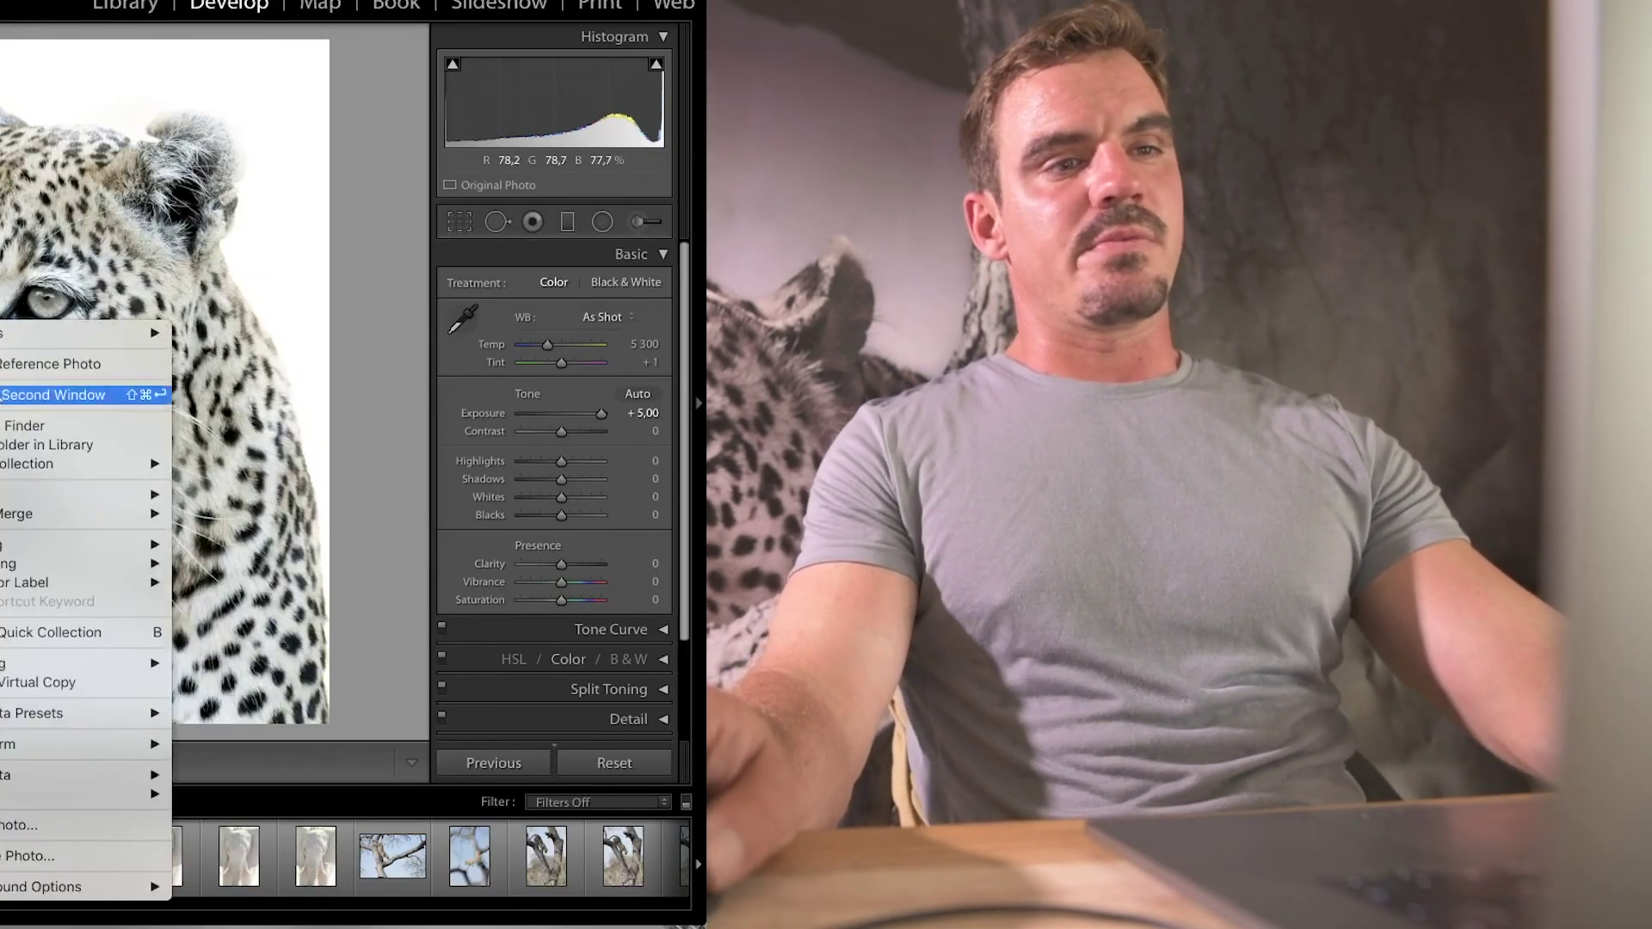
{"action": "mouse_move", "coordinate": [30, 497]}
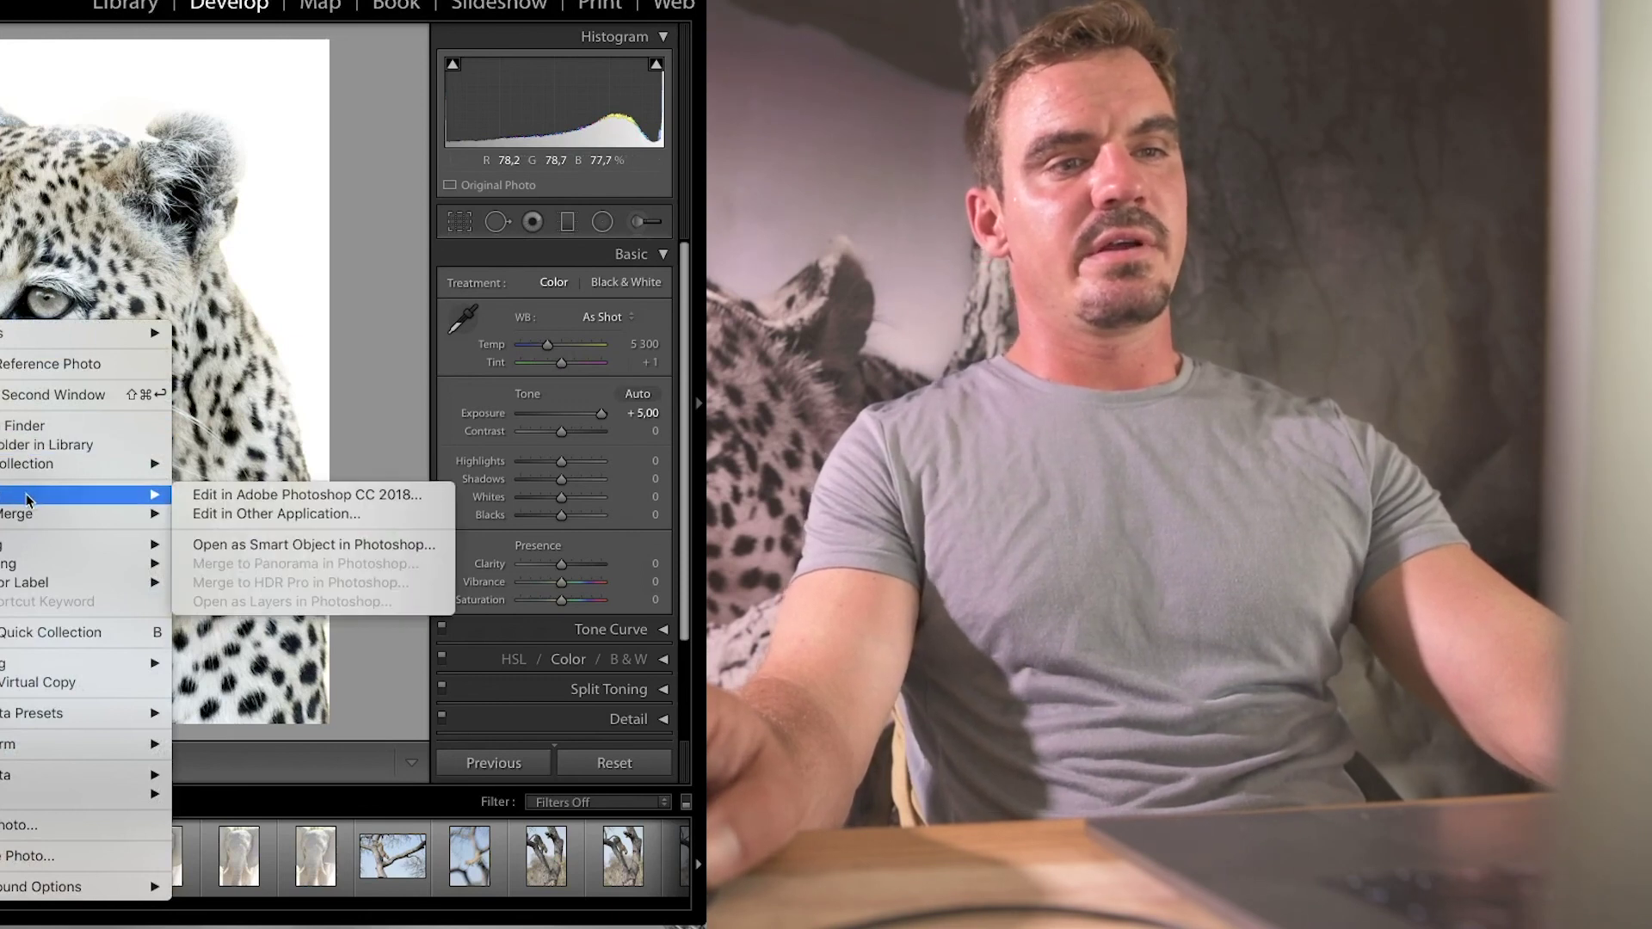
{"action": "left_click", "coordinate": [284, 495]}
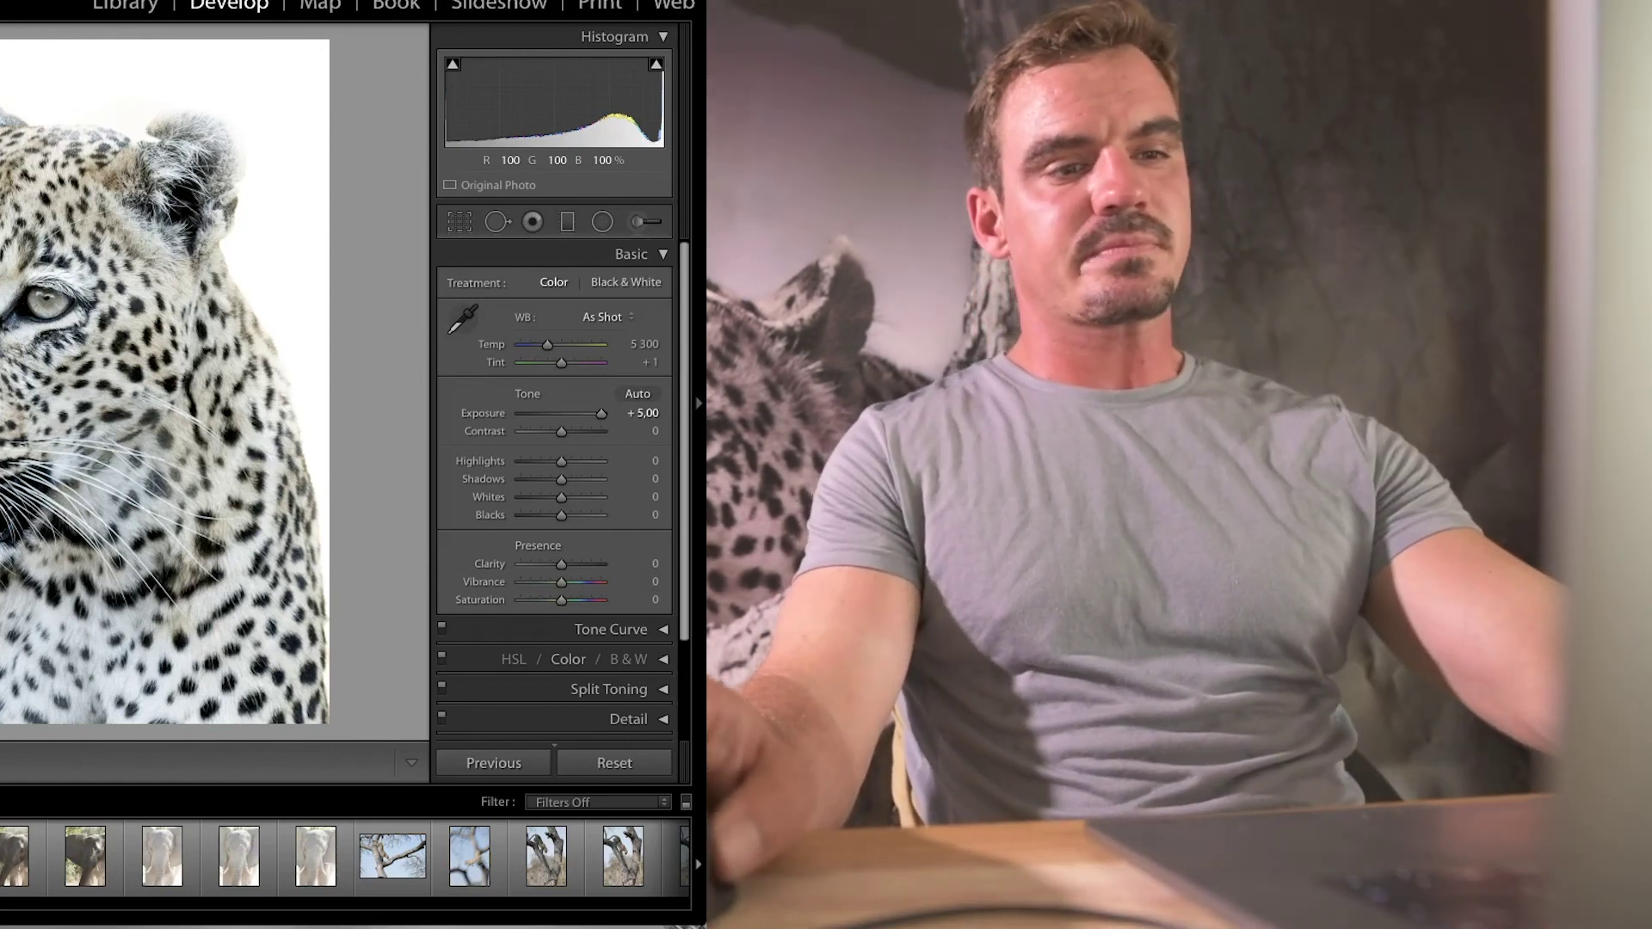
{"action": "left_click", "coordinate": [311, 925]}
{"action": "right_click", "coordinate": [310, 925]}
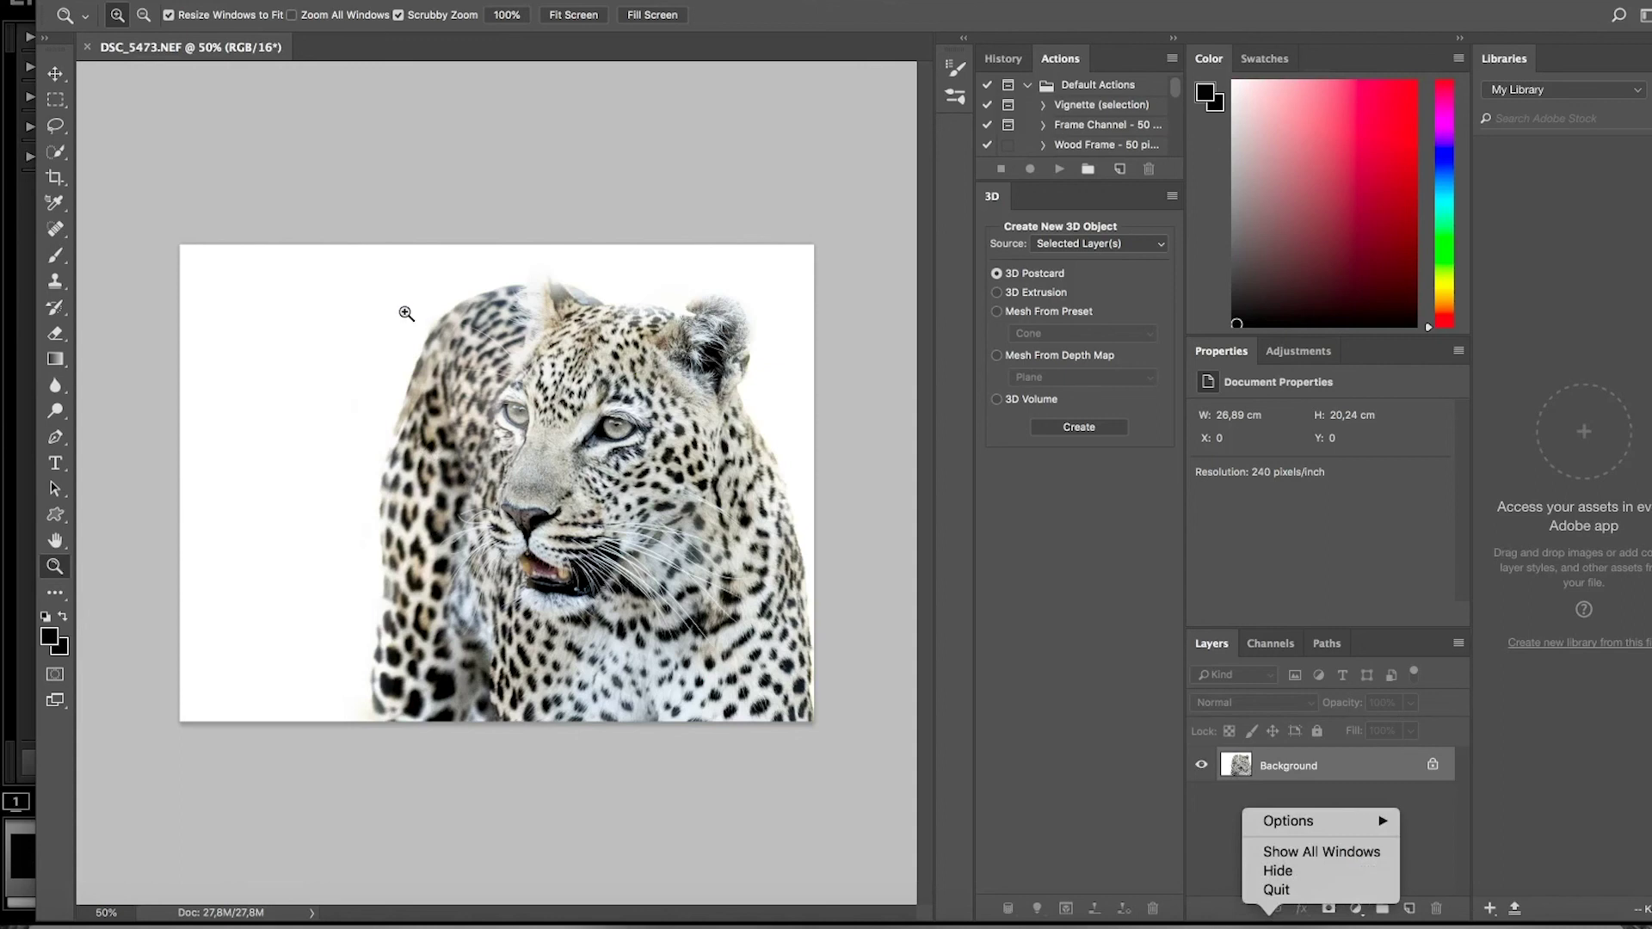
{"action": "key", "text": "Down"}
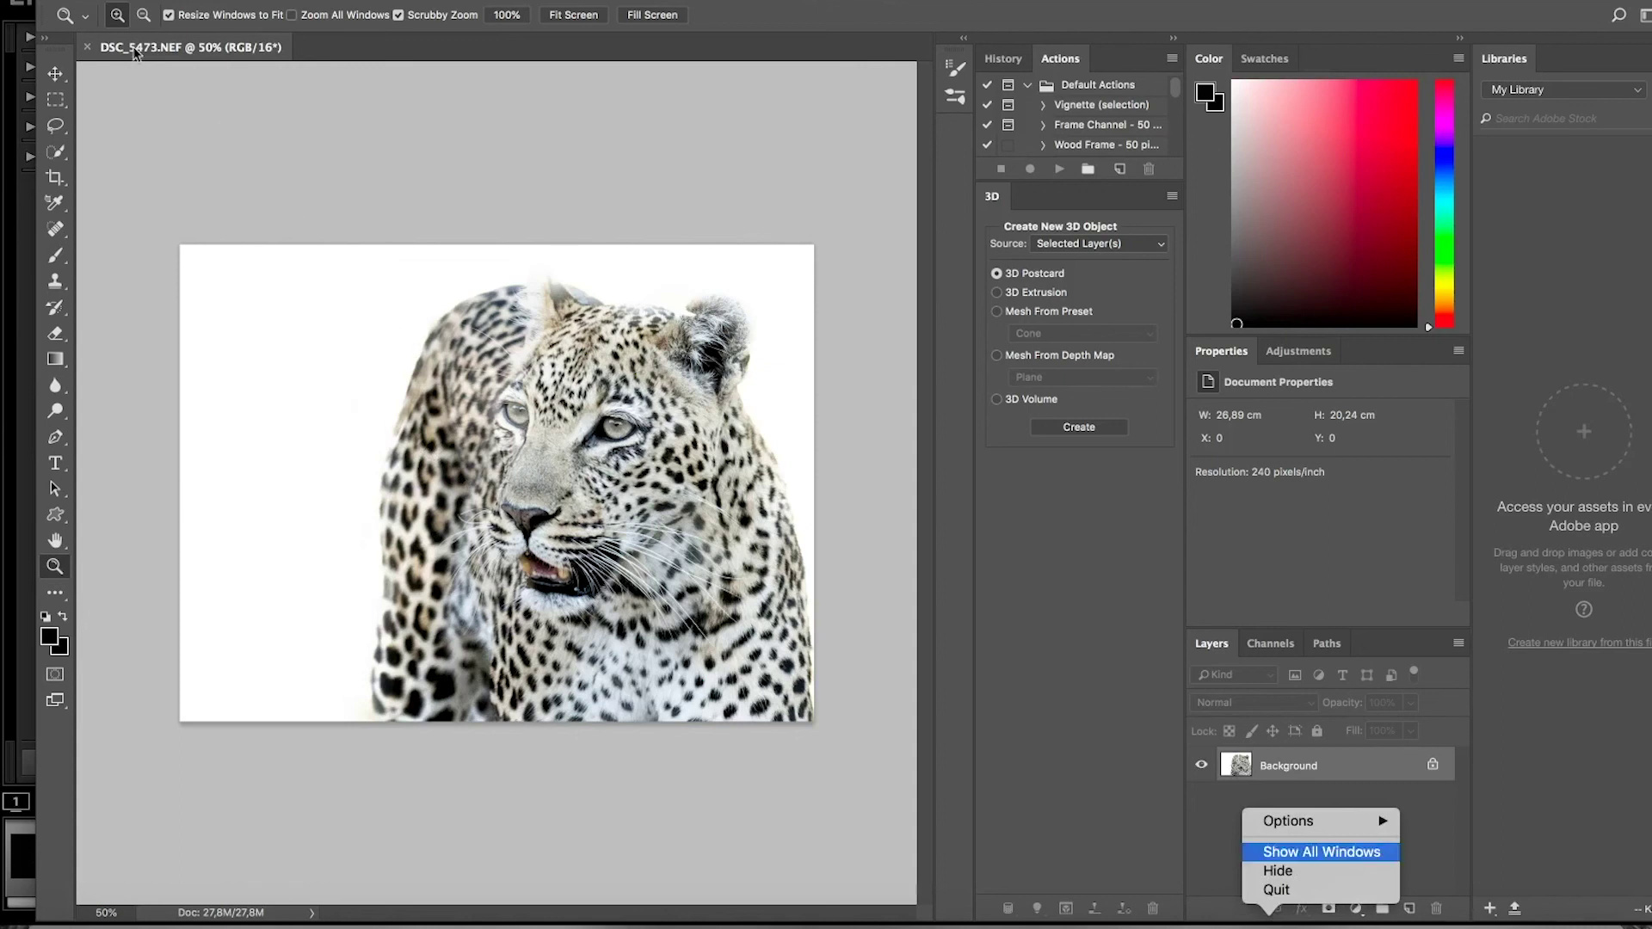
Fit the leopard image on screen, save it as DSC_5473-Edit.tif, and close the document
{"action": "left_click", "coordinate": [841, 431]}
{"action": "right_click", "coordinate": [617, 434]}
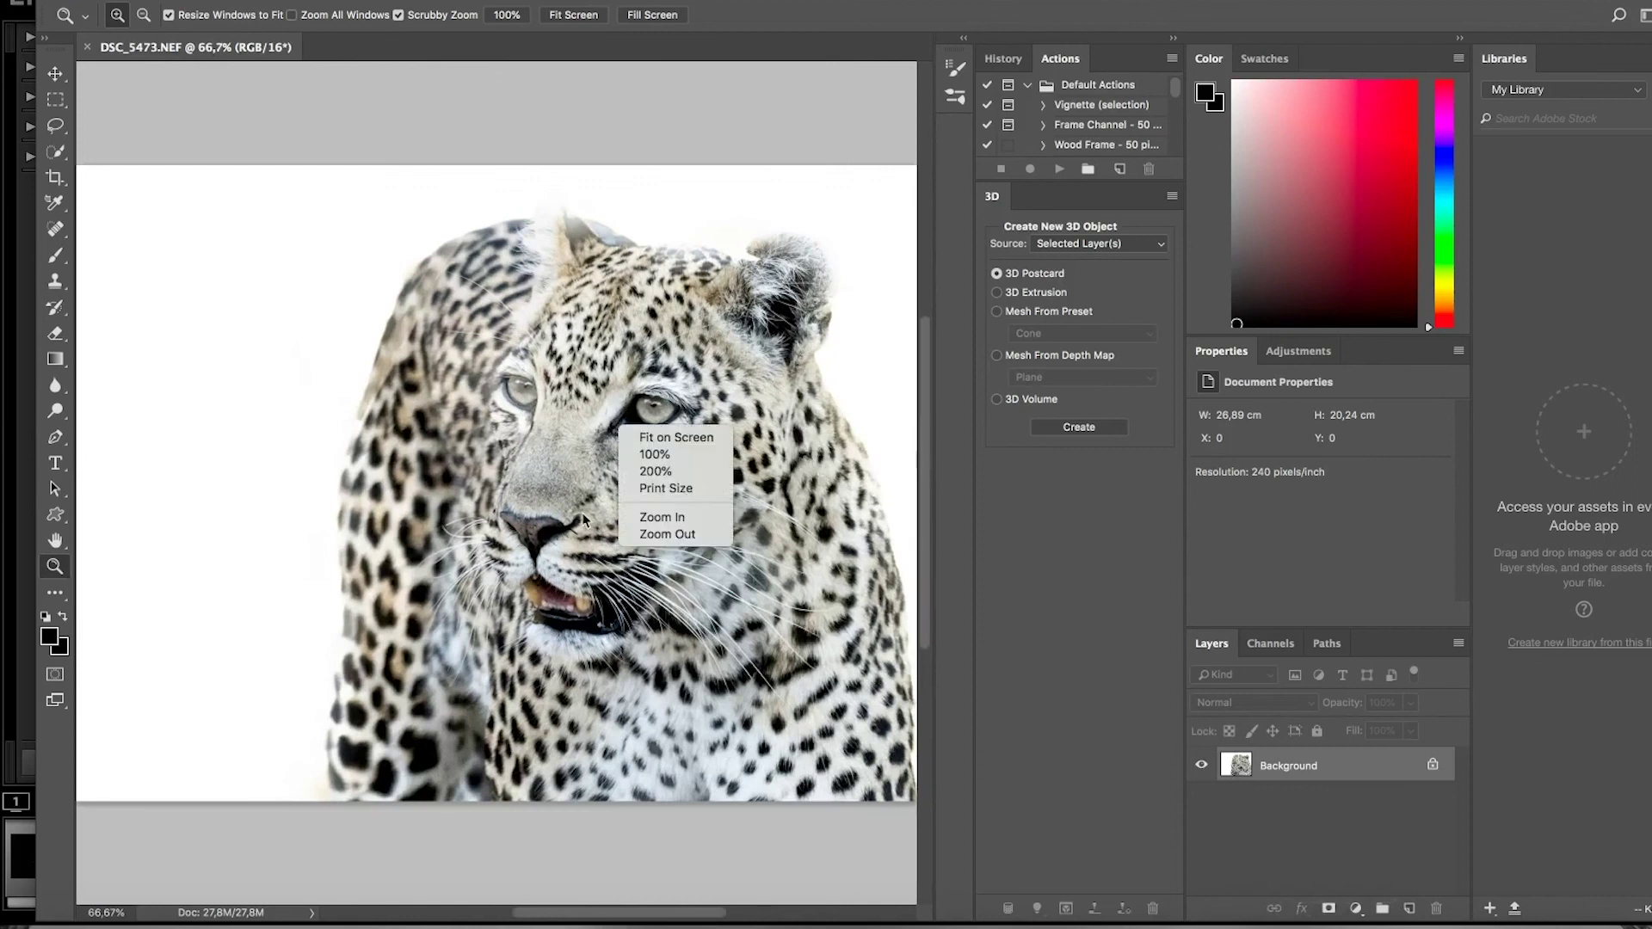
{"action": "left_click", "coordinate": [637, 437]}
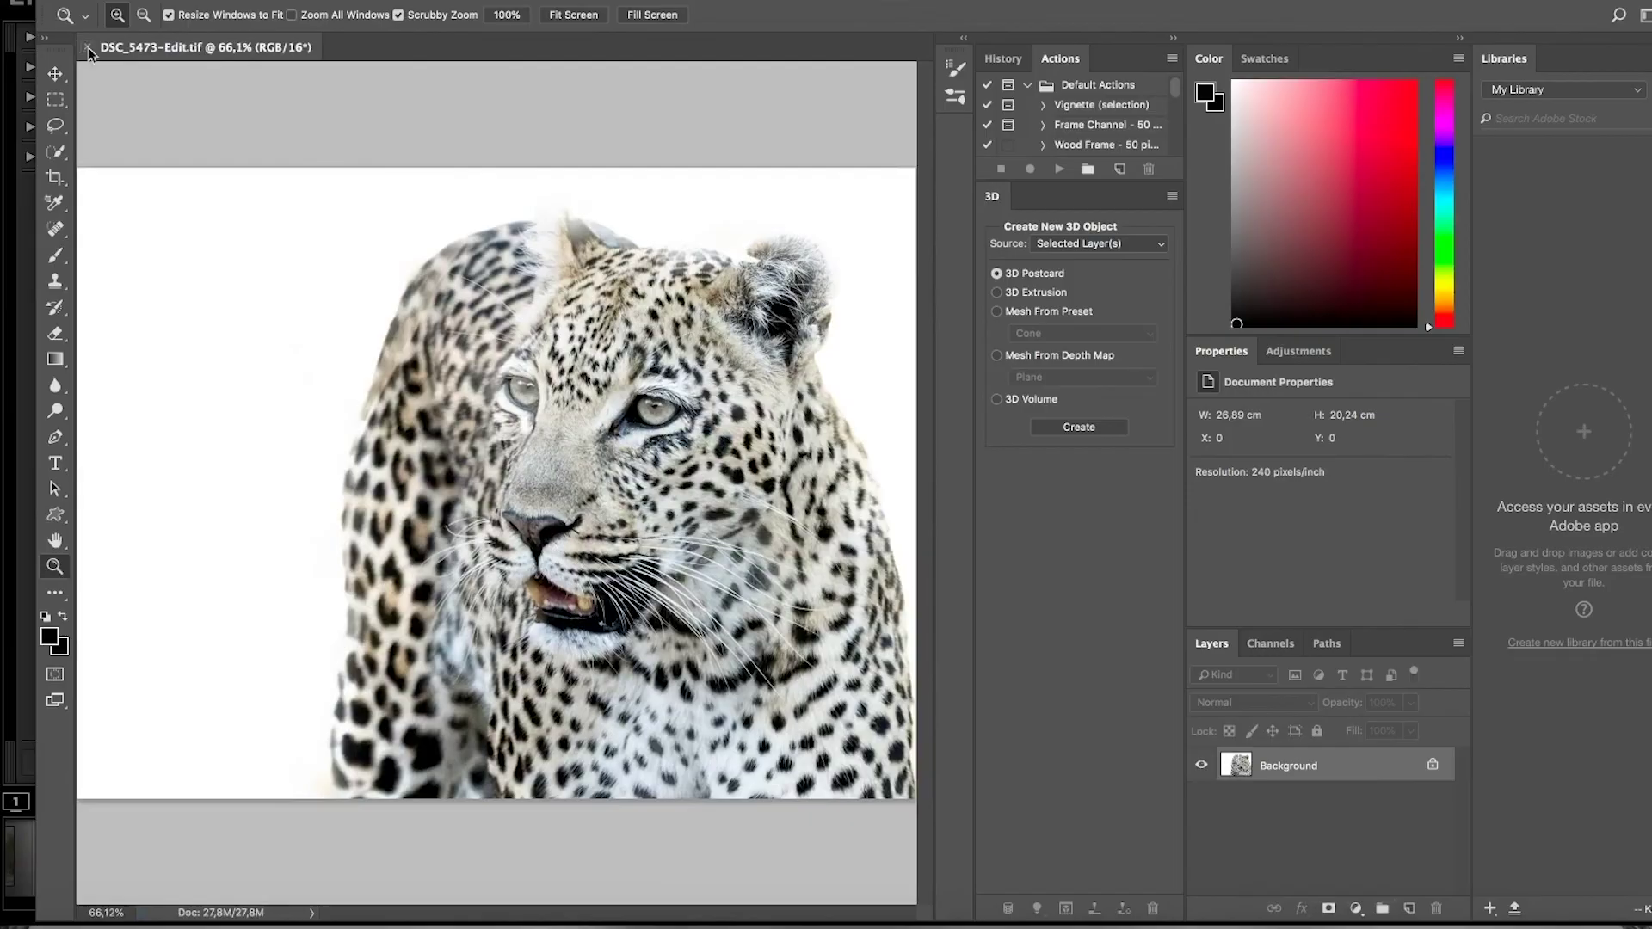
{"action": "left_click", "coordinate": [87, 46]}
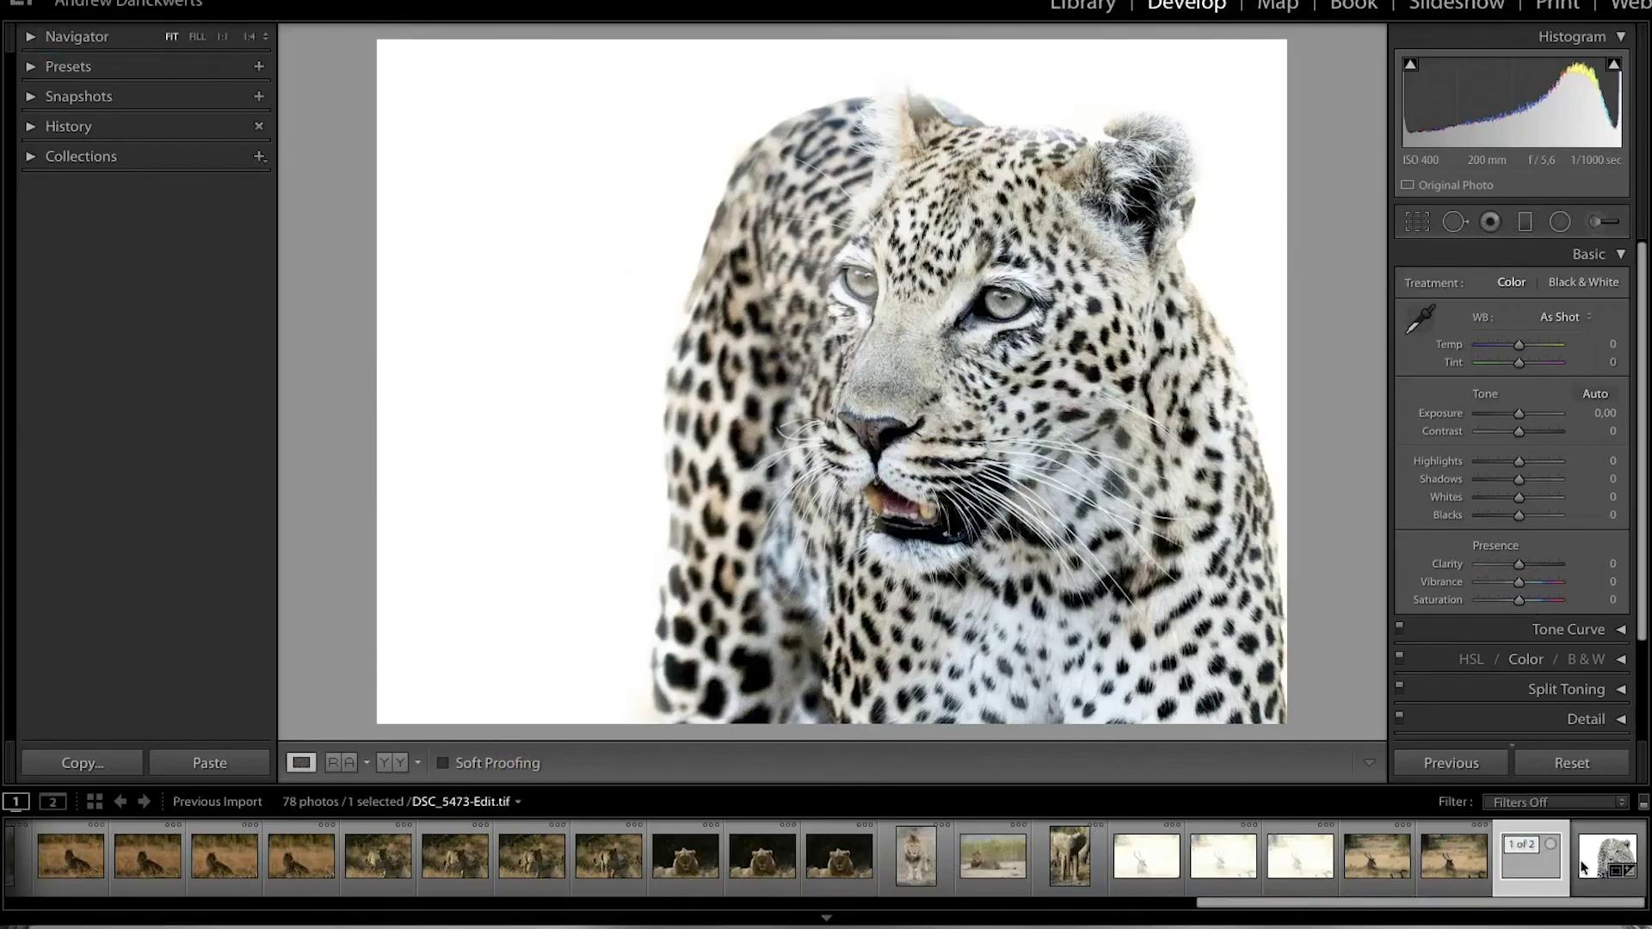
Compare the original DSC_5473.NEF with the saved DSC_5473-Edit.tif in Lightroom
{"action": "left_click", "coordinate": [1536, 865]}
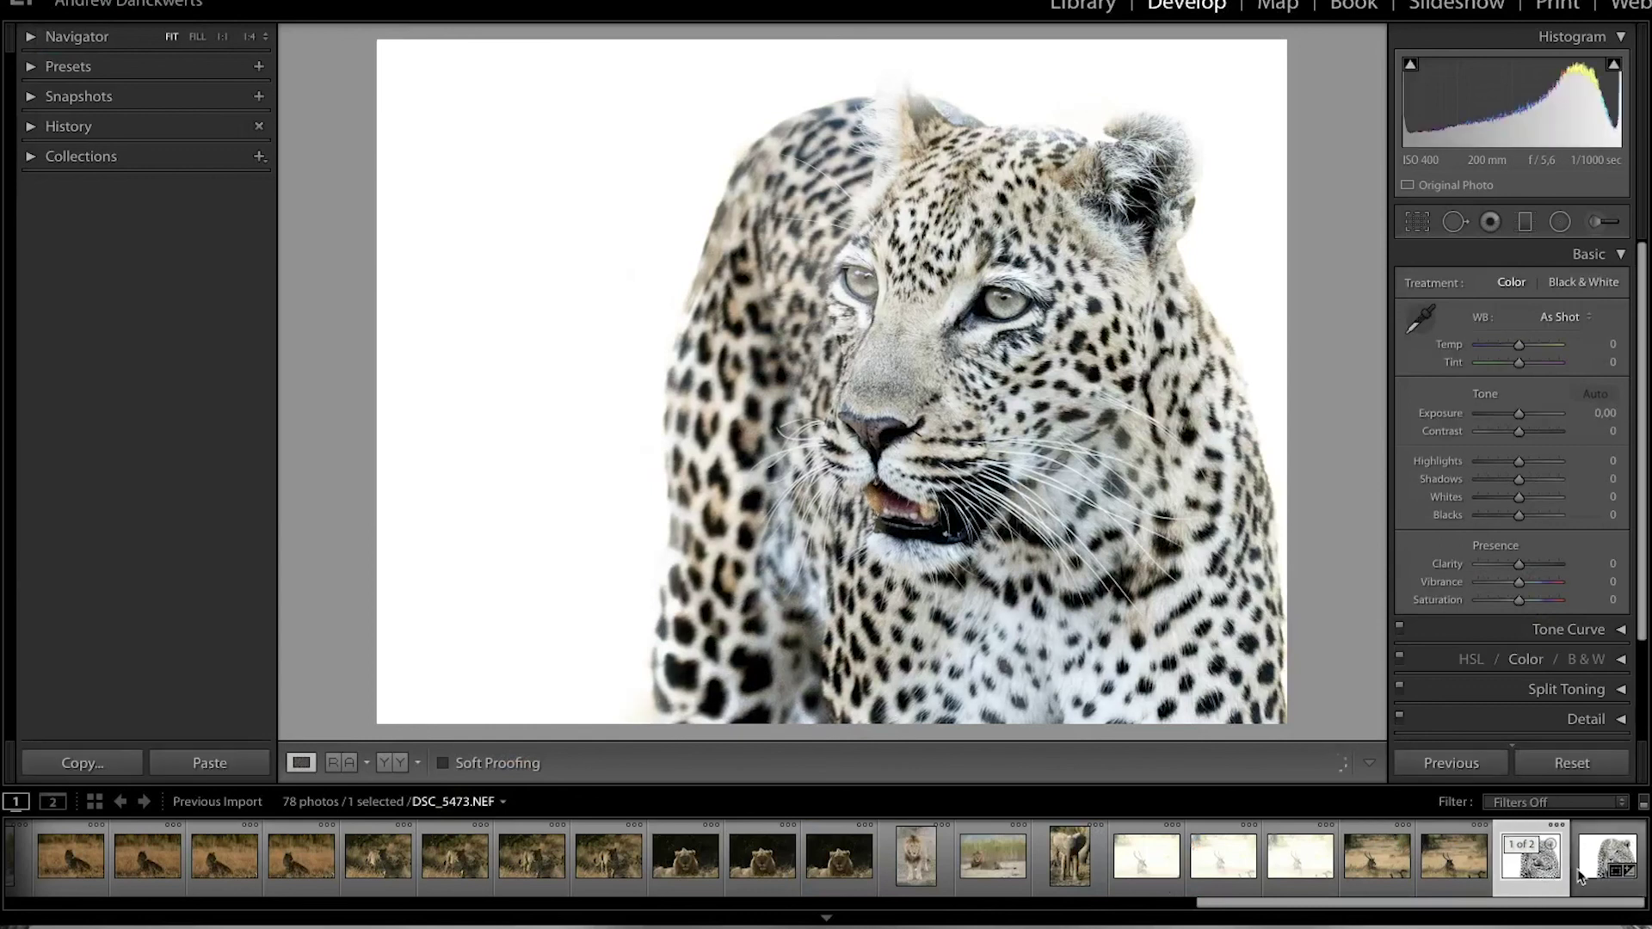
{"action": "left_click", "coordinate": [1582, 875]}
{"action": "left_click", "coordinate": [1528, 880]}
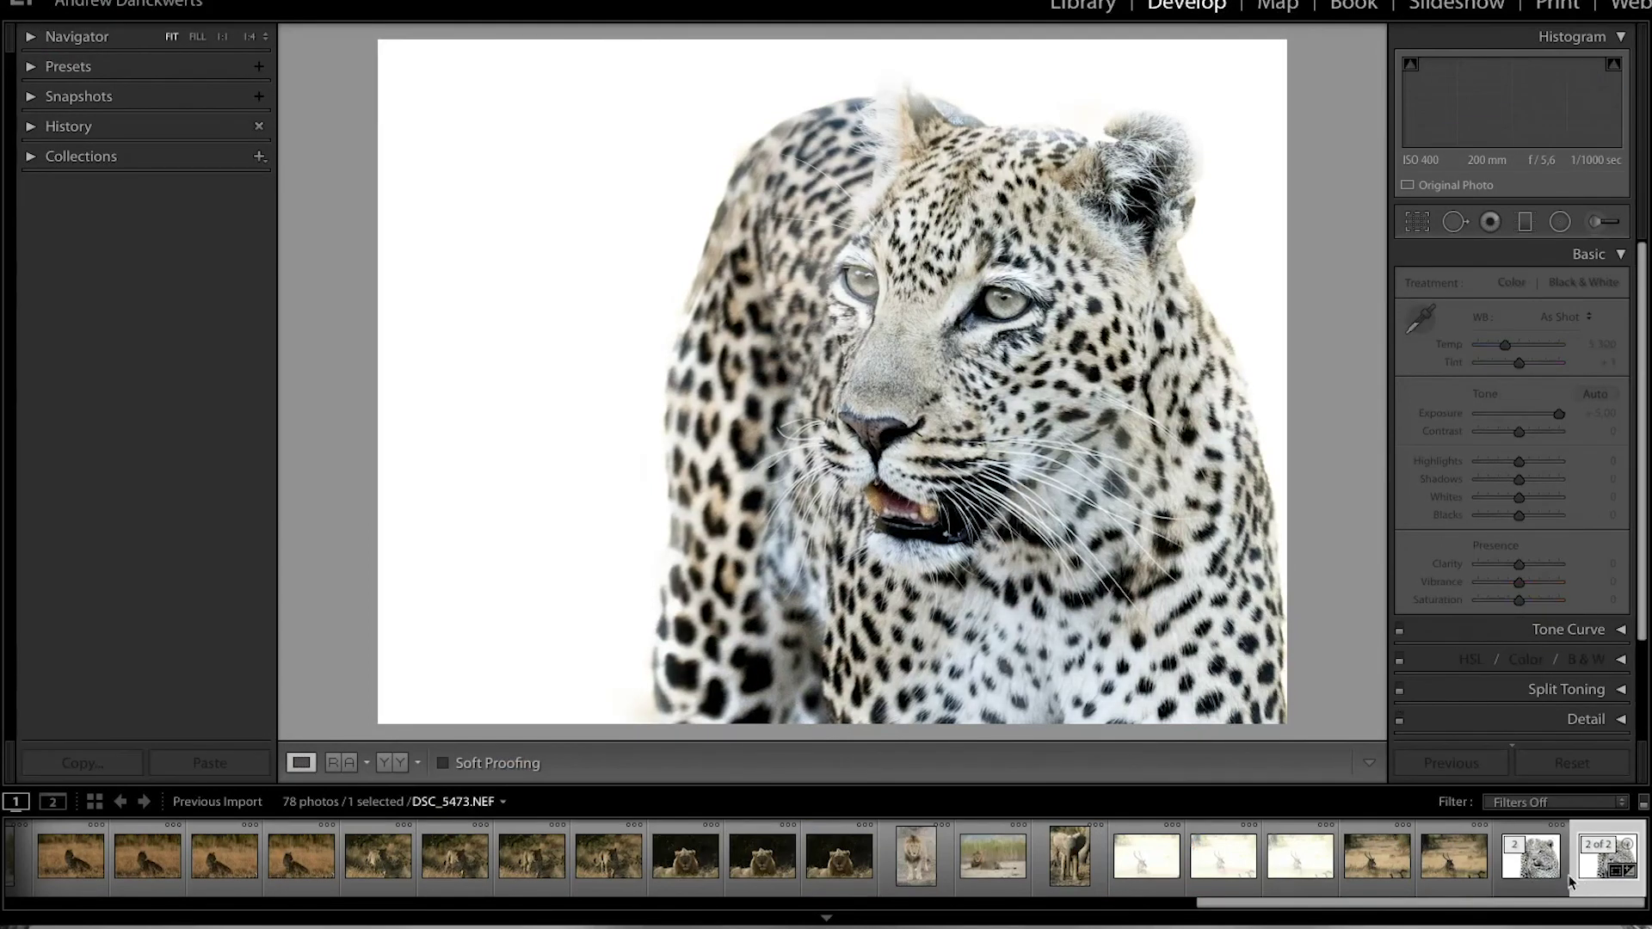
{"action": "left_click", "coordinate": [1546, 883]}
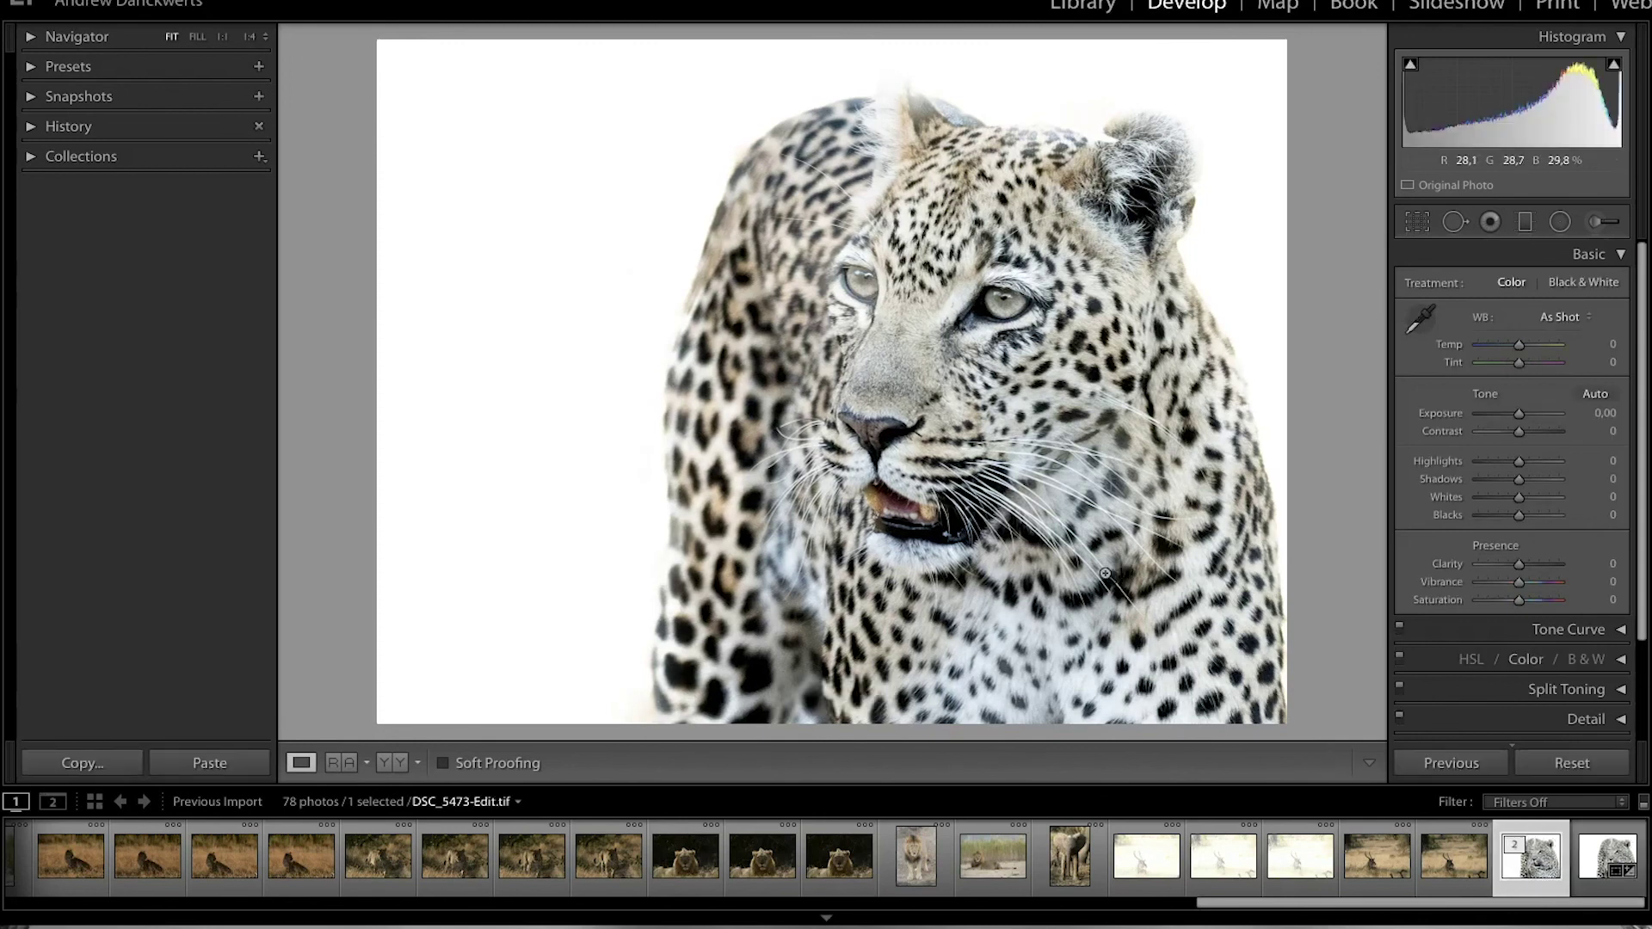